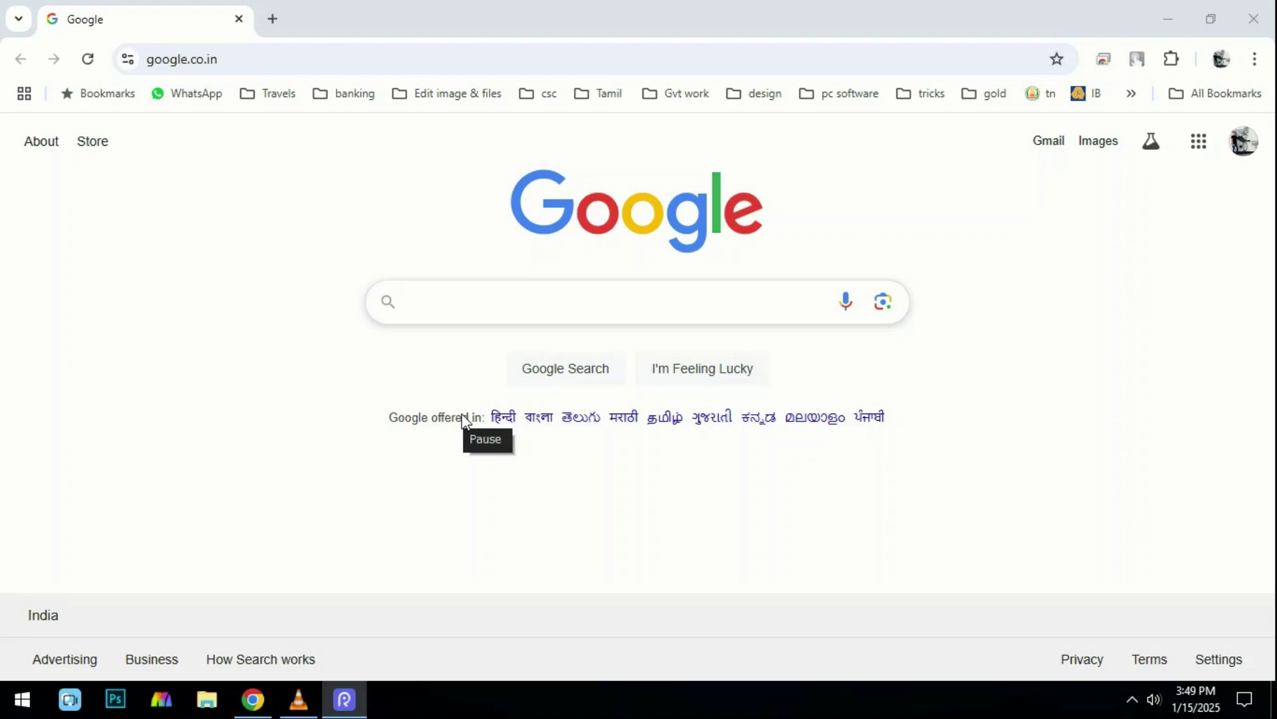
Search Google for 'ndsl' from the suggestion and look over the results listing NSDL.
type("nds")
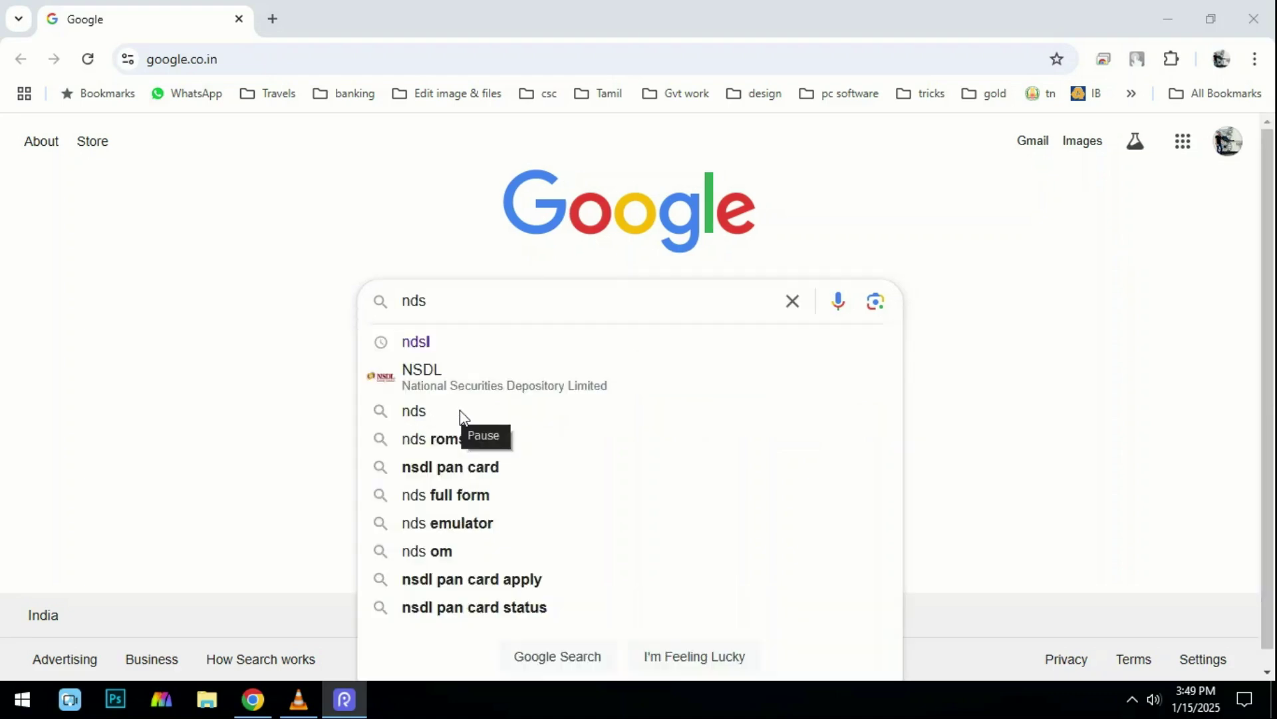
left_click(437, 338)
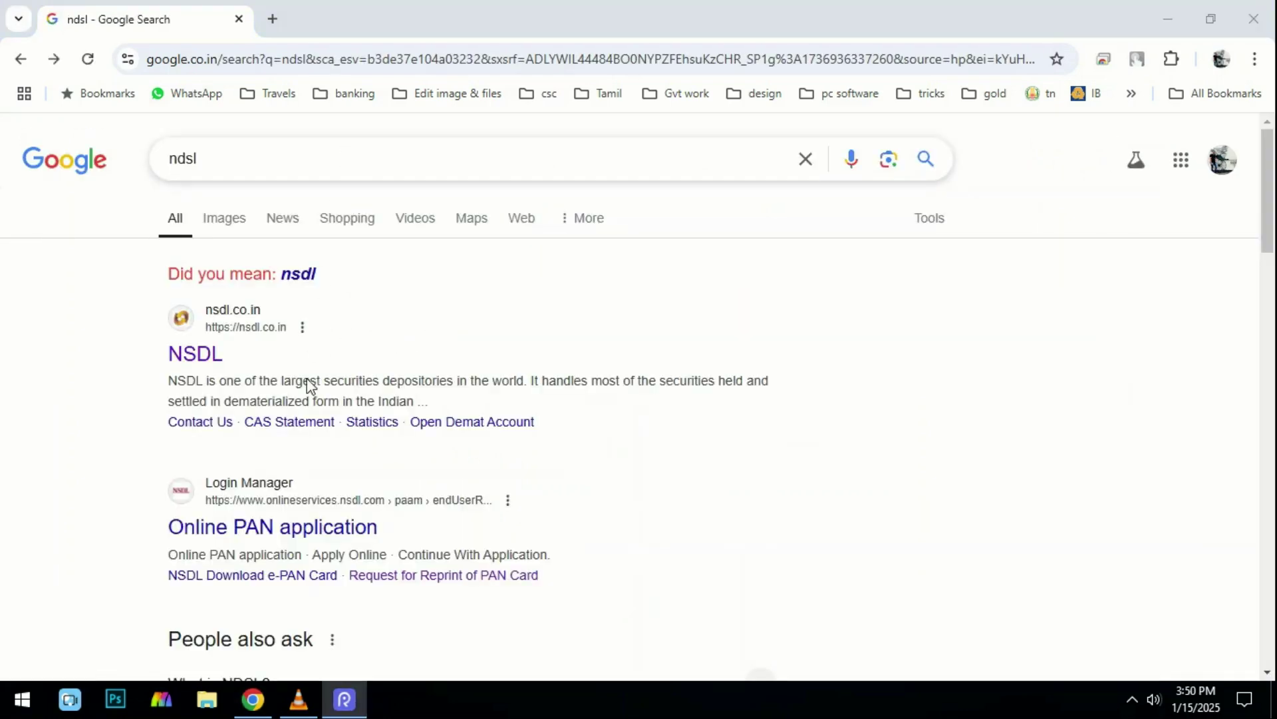
left_click_drag(137, 489, 520, 572)
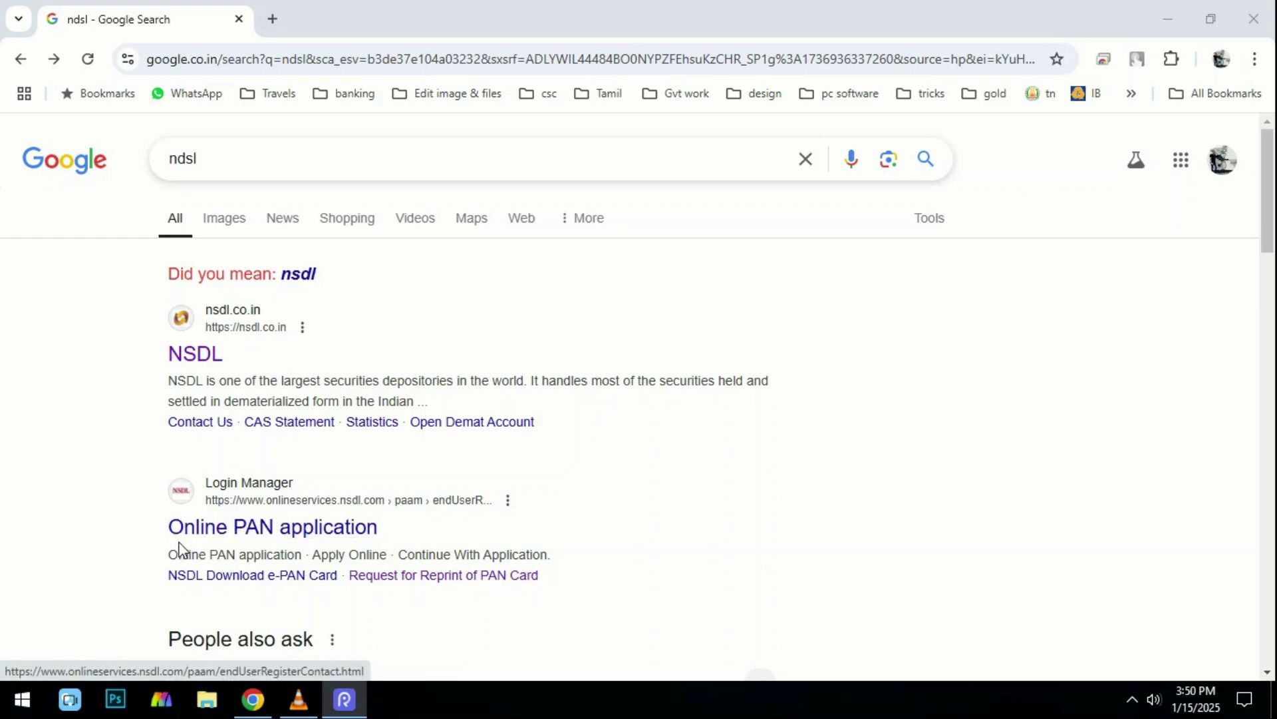
Open the Online PAN application page and choose Application Type 'Changes or Correction in existing PAN data'.
left_click(293, 529)
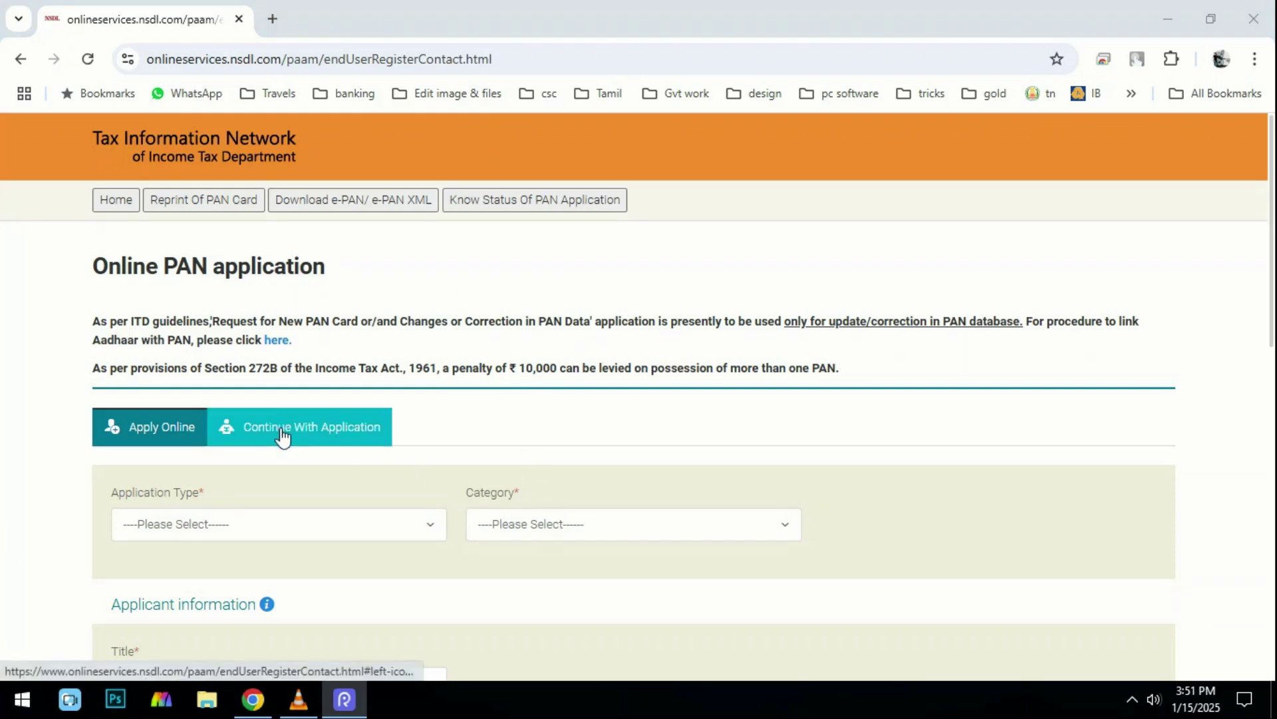
scroll(251, 220, "down", 1)
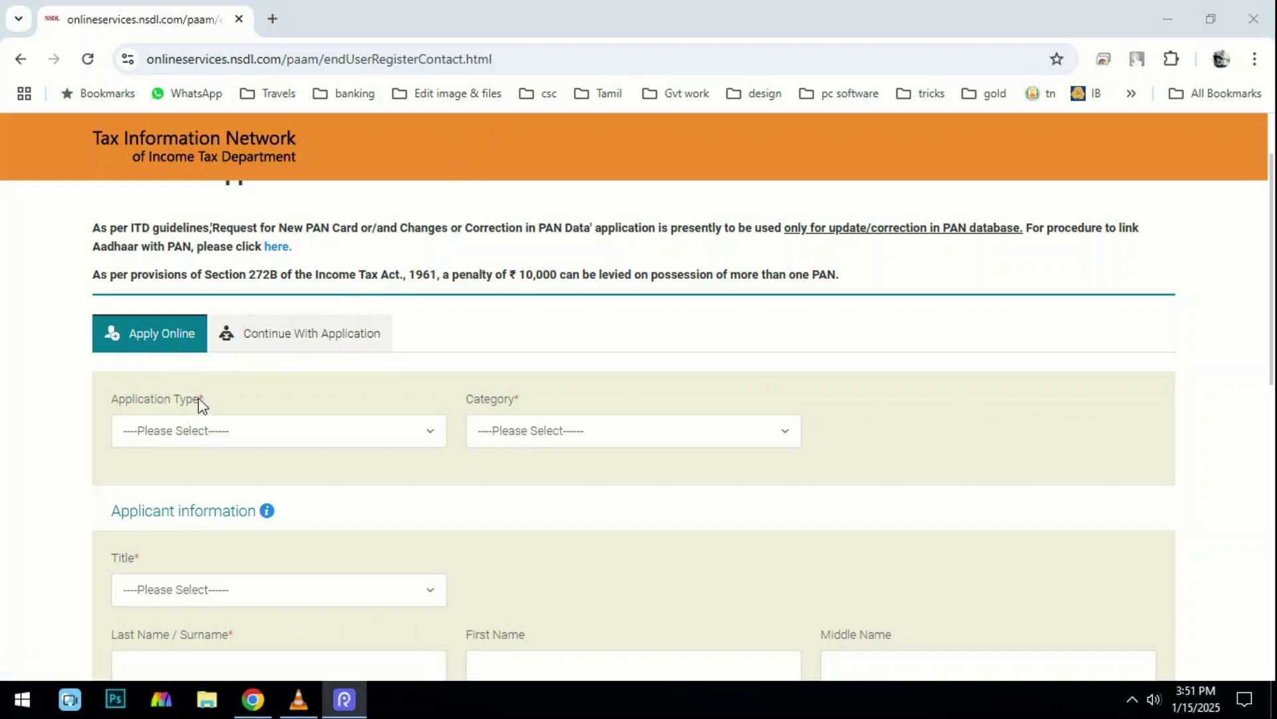
scroll(184, 395, "down", 1)
left_click(239, 338)
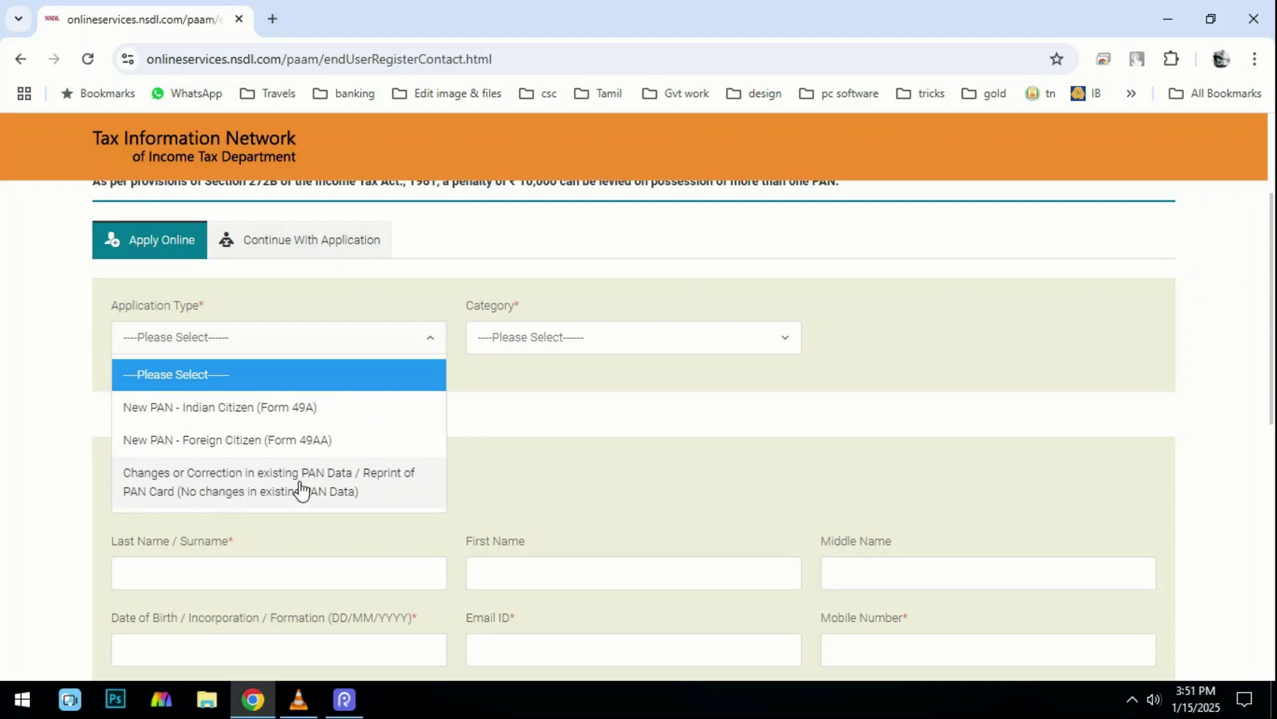
left_click(347, 491)
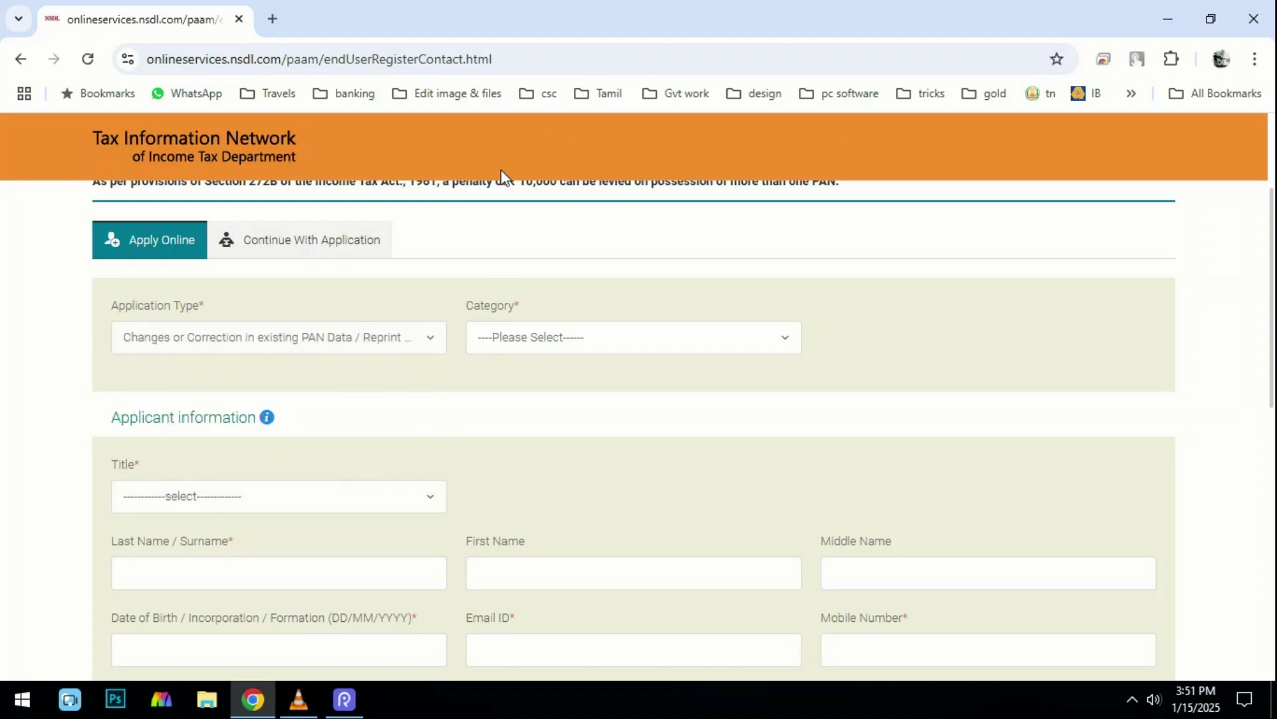
Set the applicant category to INDIVIDUAL and look through the Title options.
left_click(542, 334)
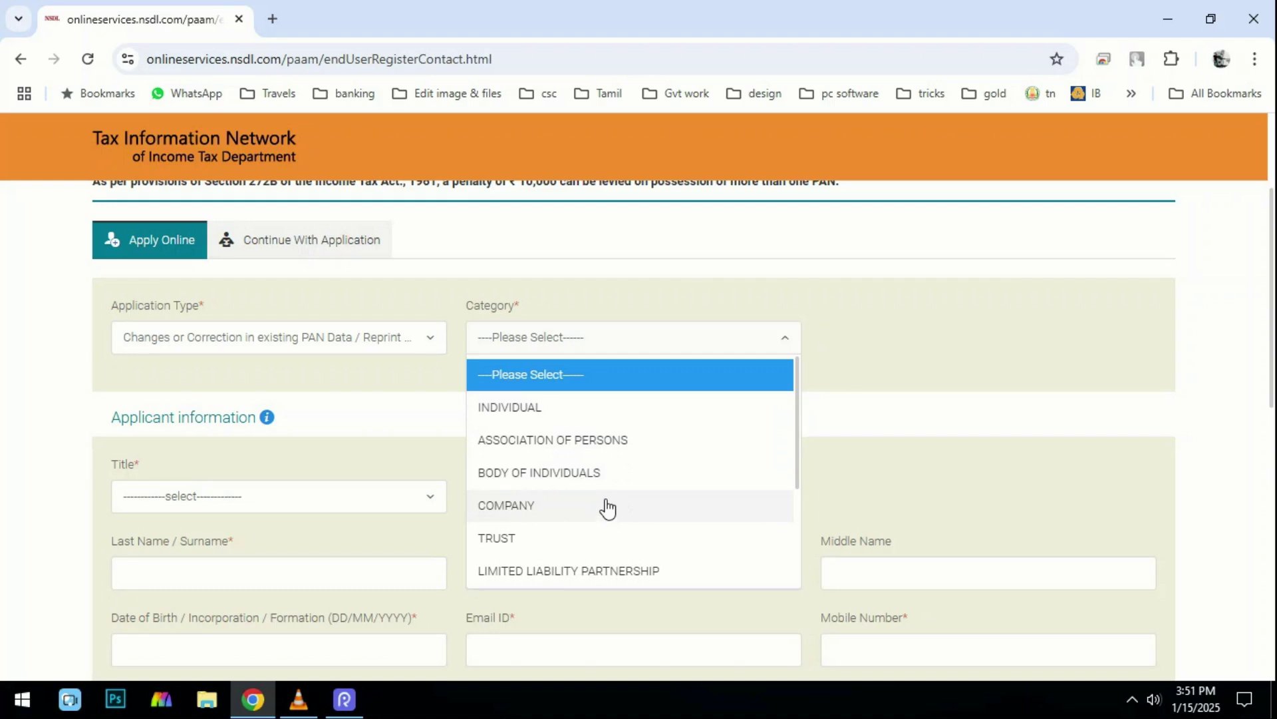
scroll(612, 465, "down", 3)
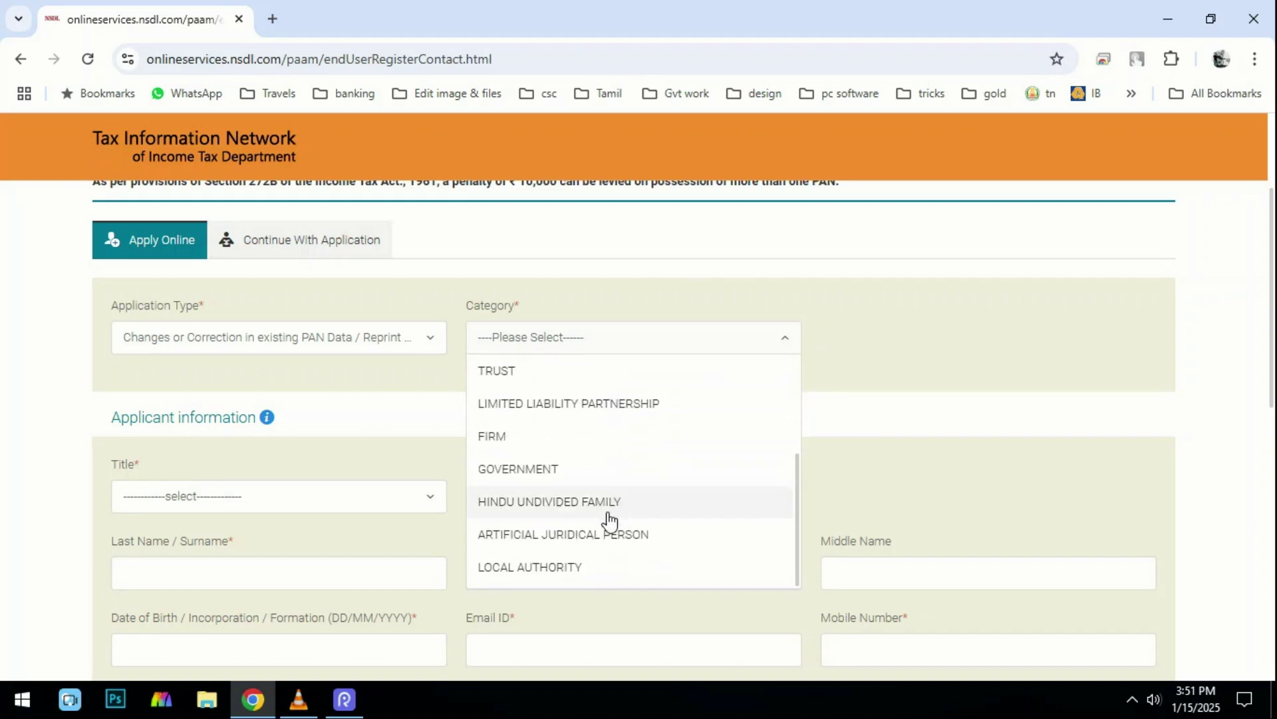
scroll(585, 493, "up", 3)
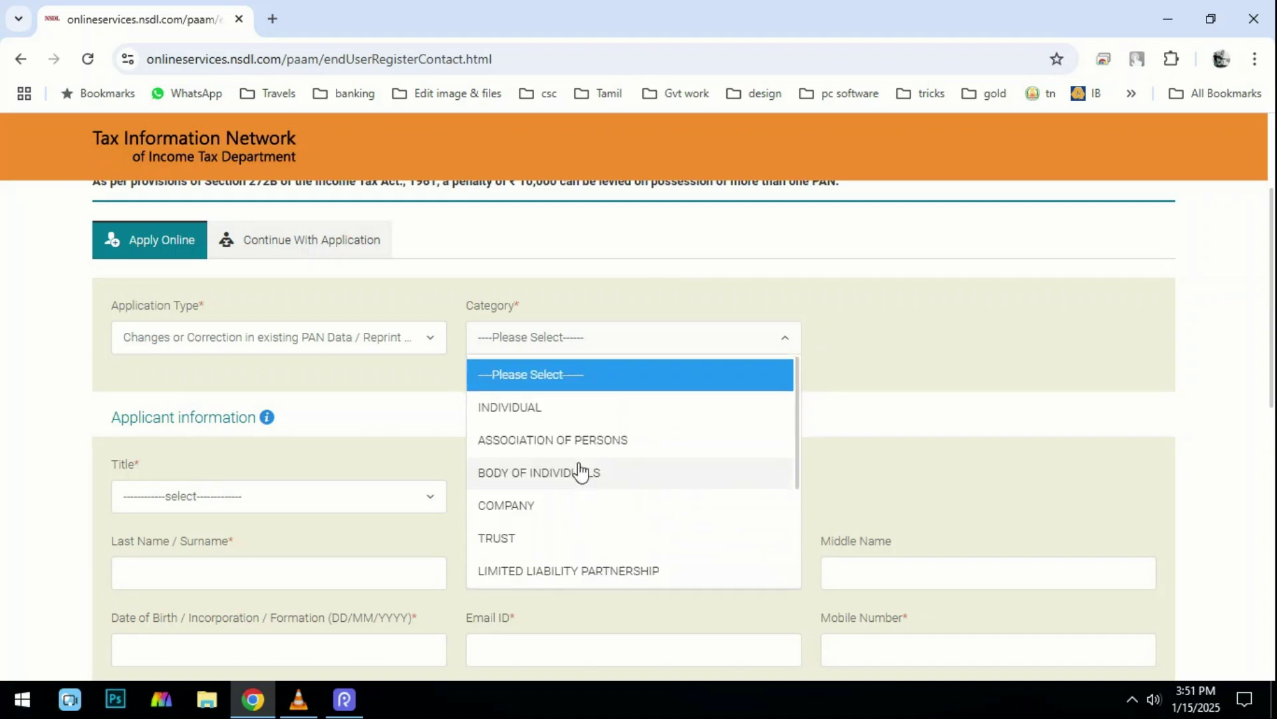
left_click(549, 403)
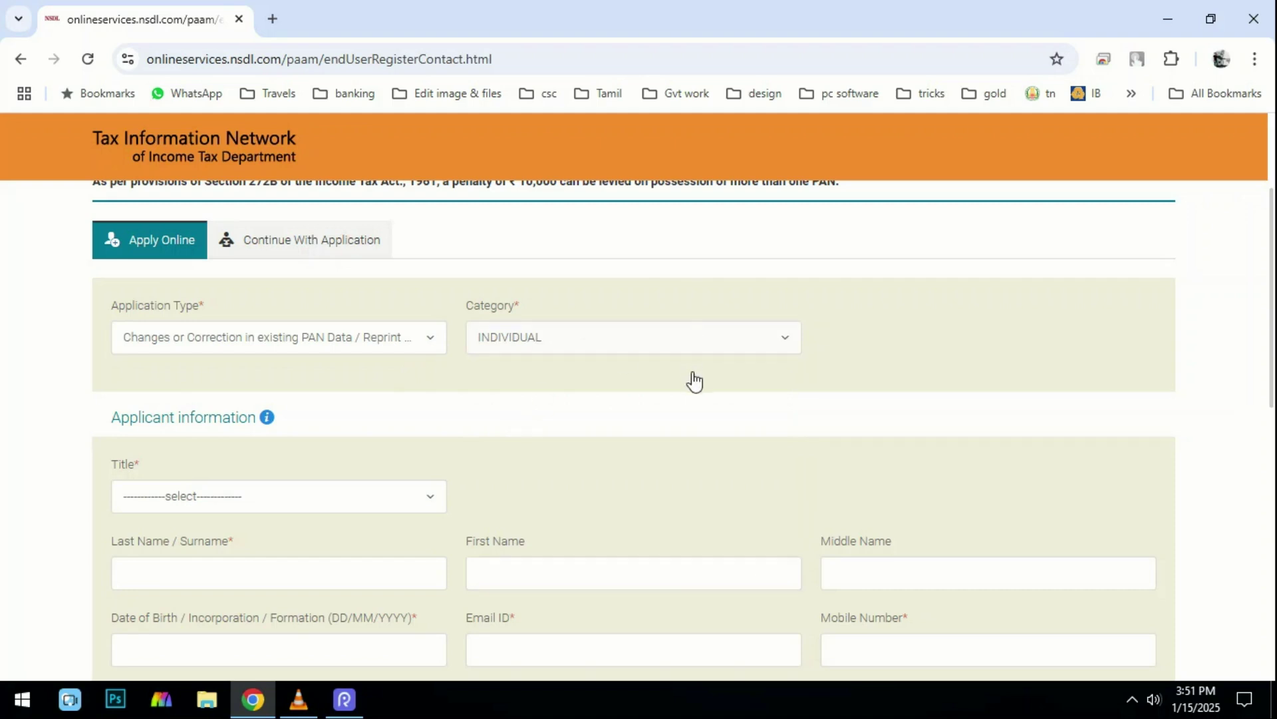
left_click(251, 504)
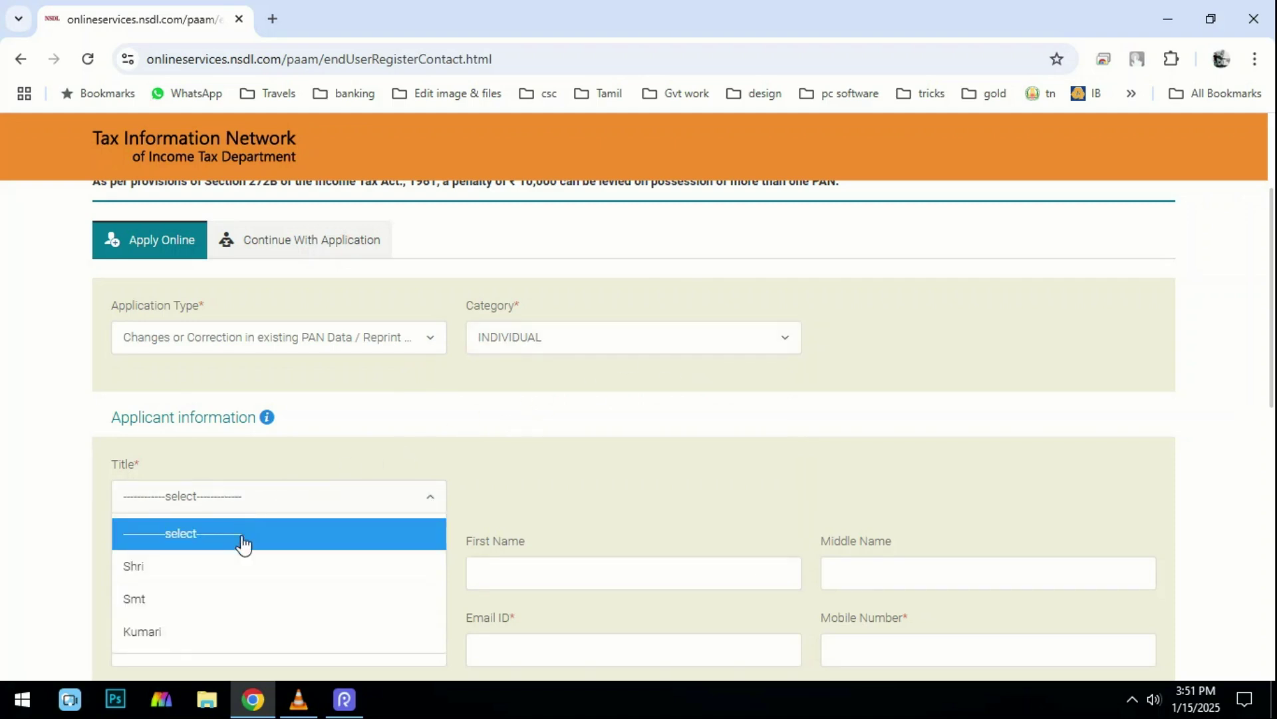
scroll(223, 631, "down", 1)
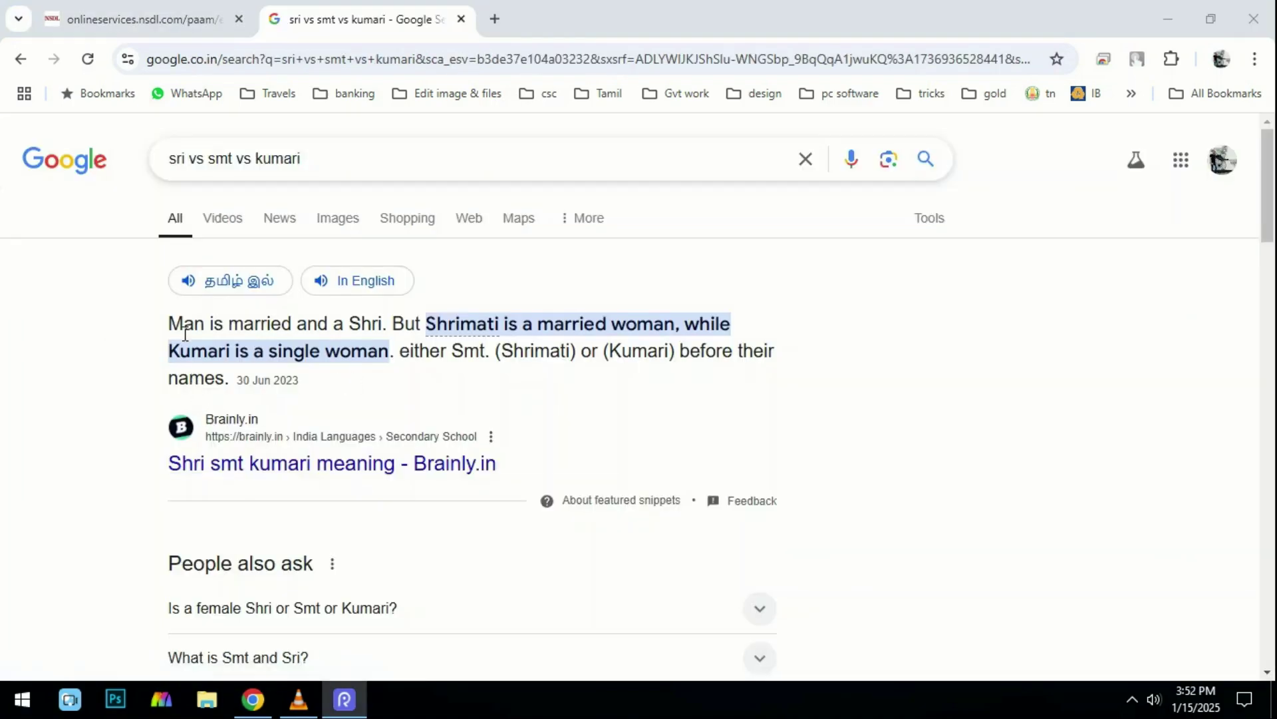
Read the Google snippet on Shri vs Smt vs Kumari, then return to the NSDL form tab.
left_click_drag(177, 324, 380, 324)
left_click(493, 294)
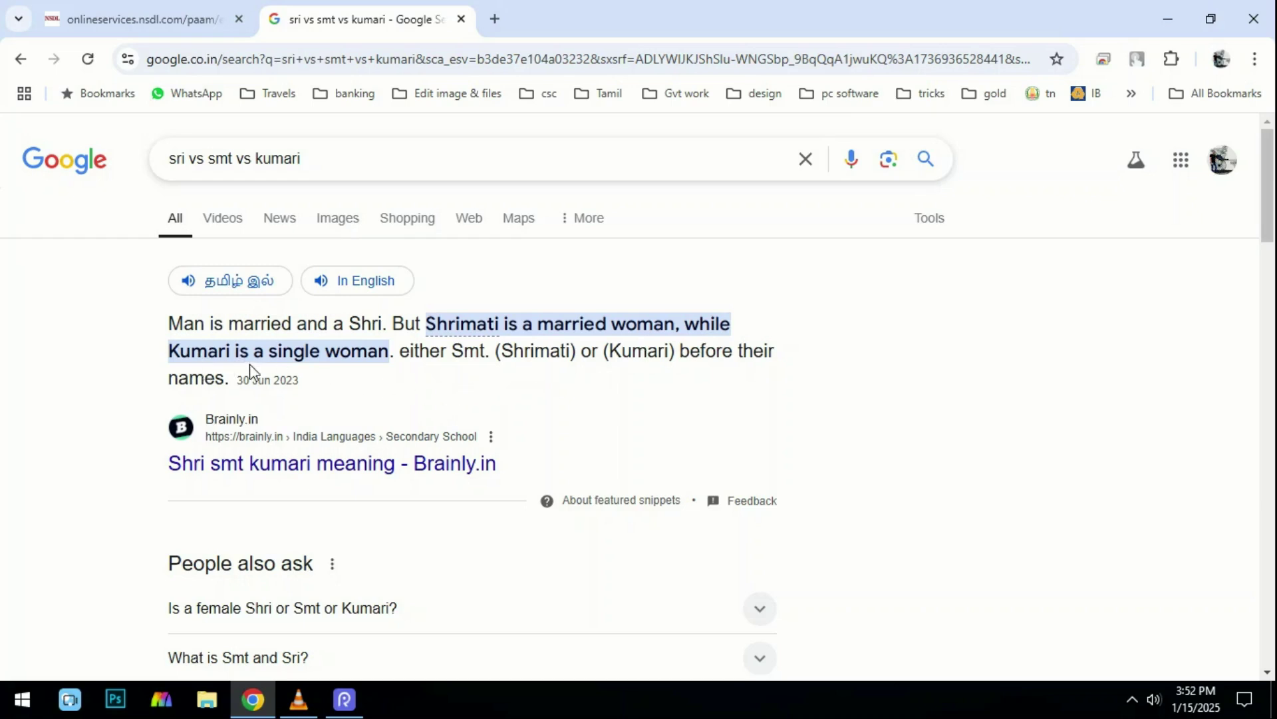
left_click(143, 18)
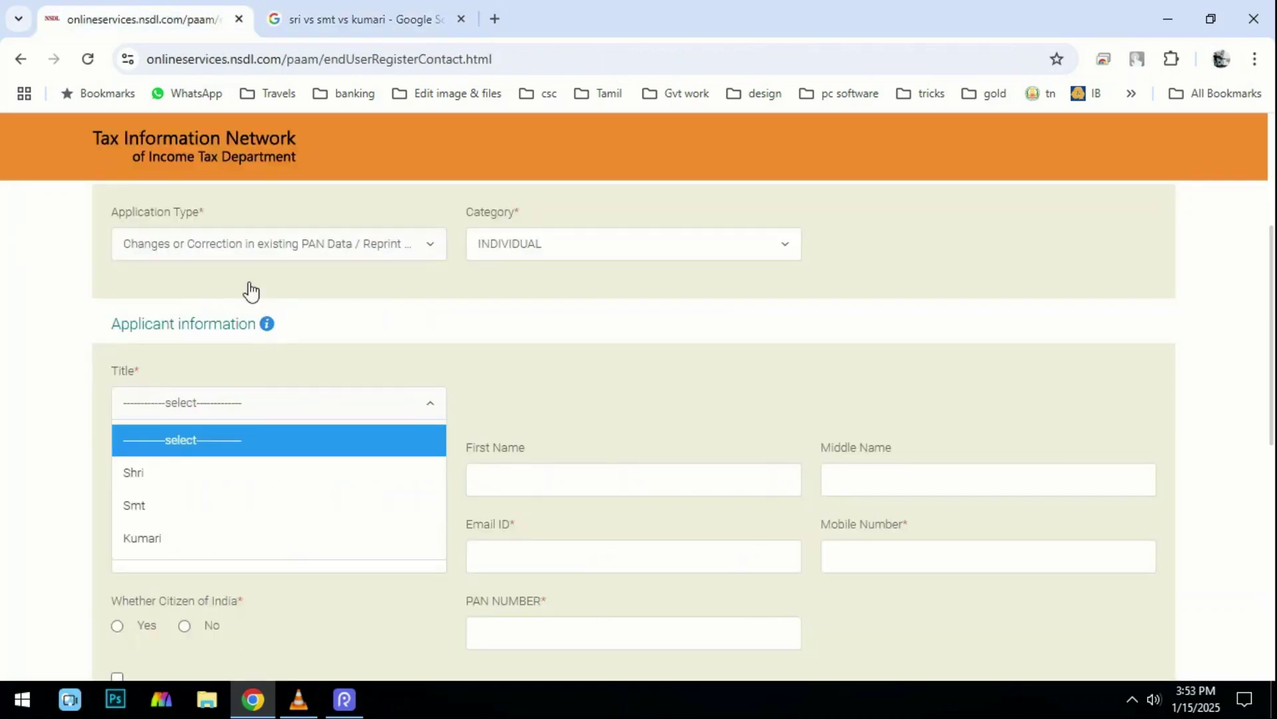
Choose title Shri and enter surname FATHER NAME and first name YOUR NAME.
left_click(186, 474)
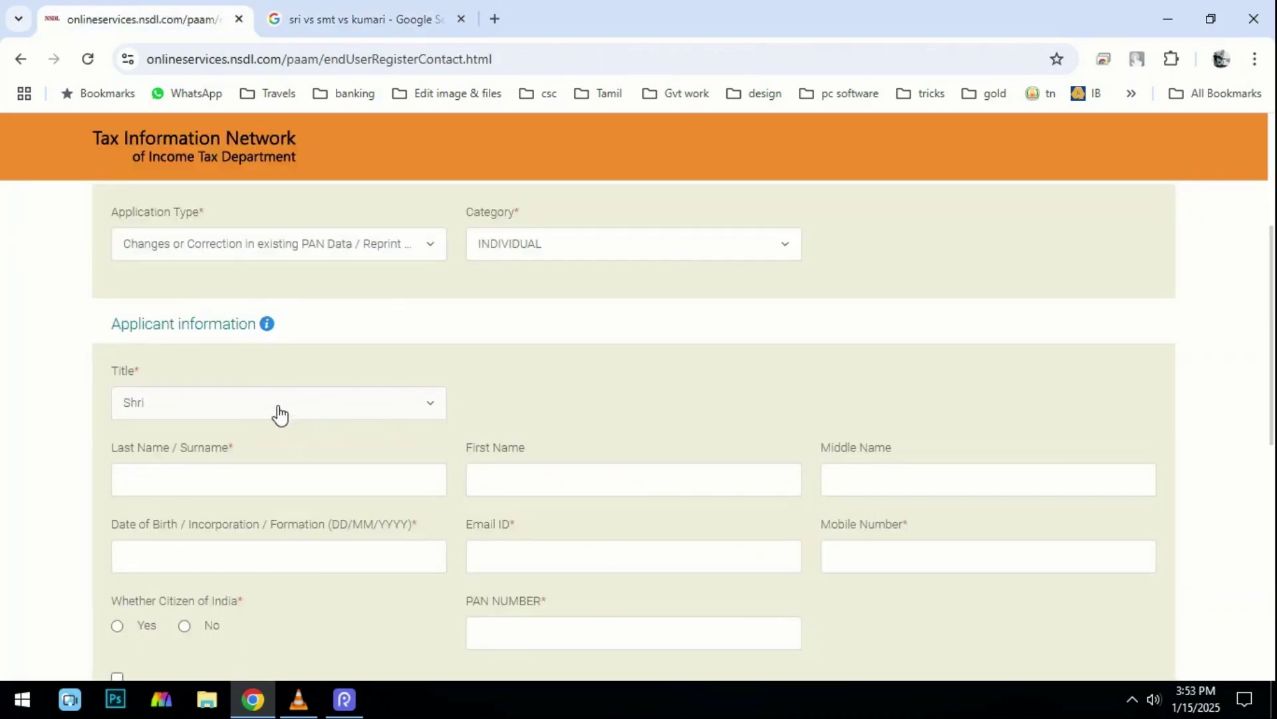
scroll(257, 391, "down", 1)
left_click(186, 376)
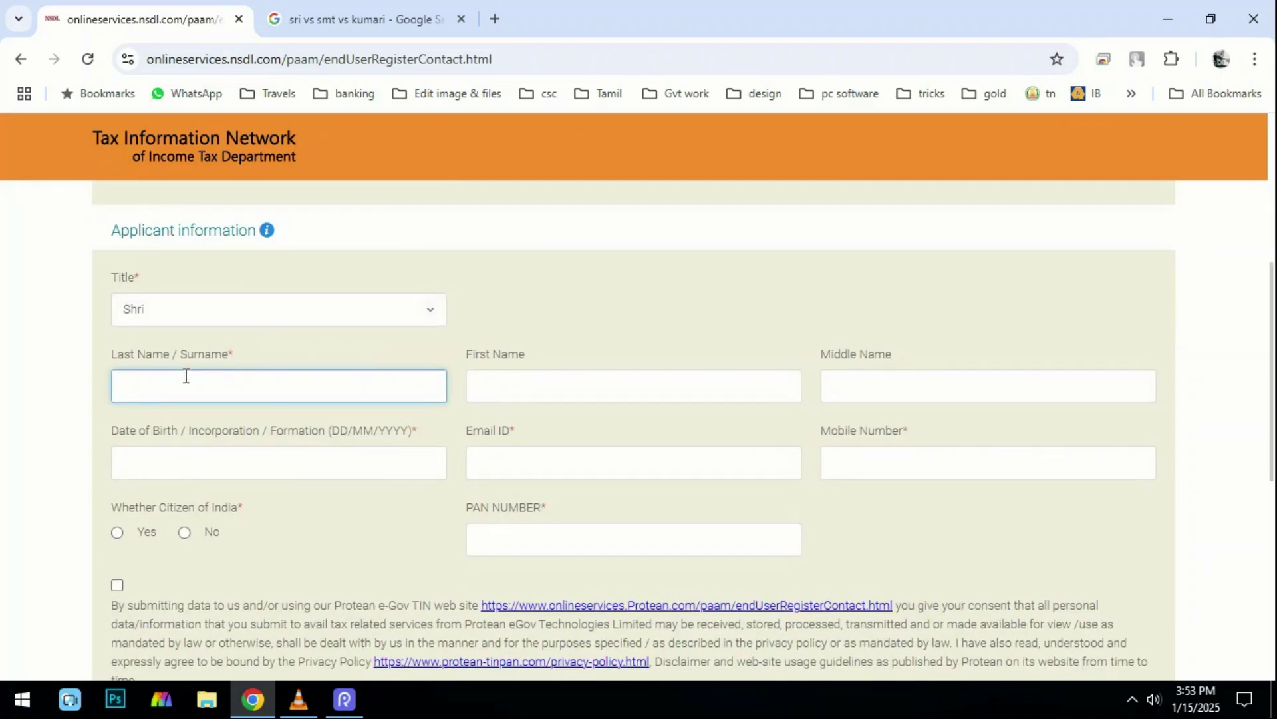
type("FATHER NAME")
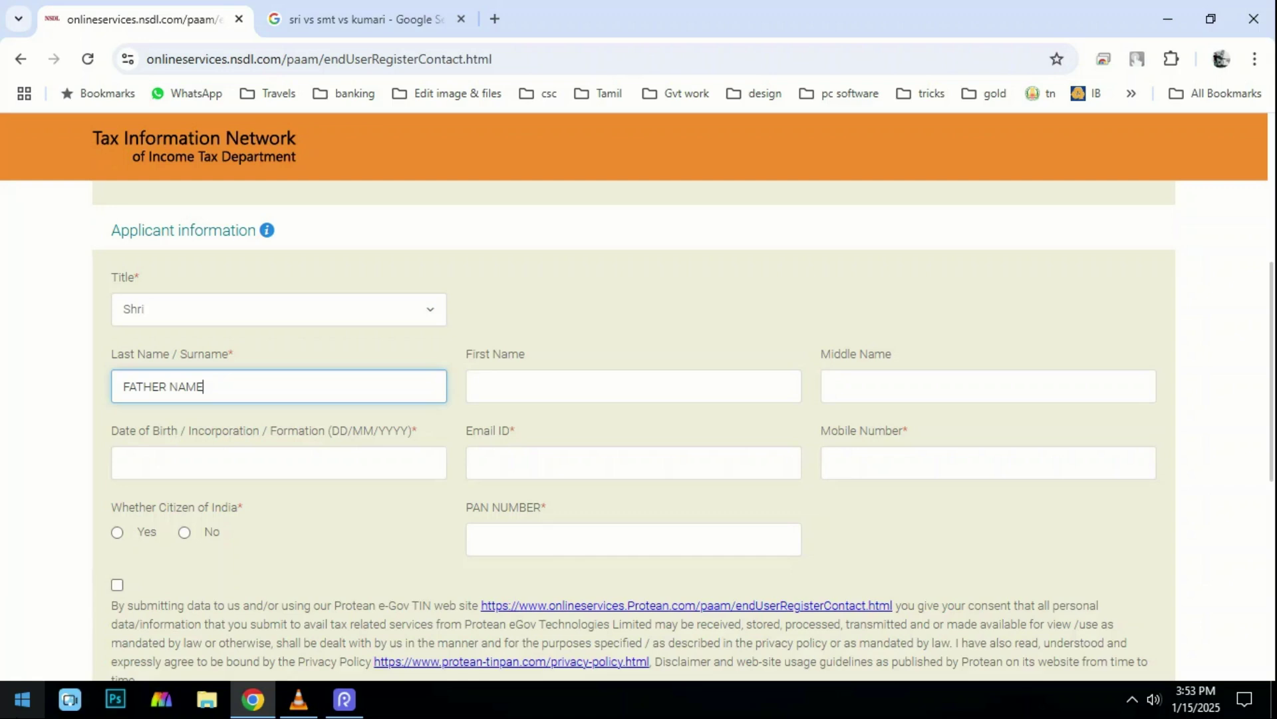
key("Right")
key("Right")
key("Right")
key("Right")
key("Right")
key("Right")
key("Right")
key("Right")
key("Right")
key("Right")
key("Right")
left_click(534, 393)
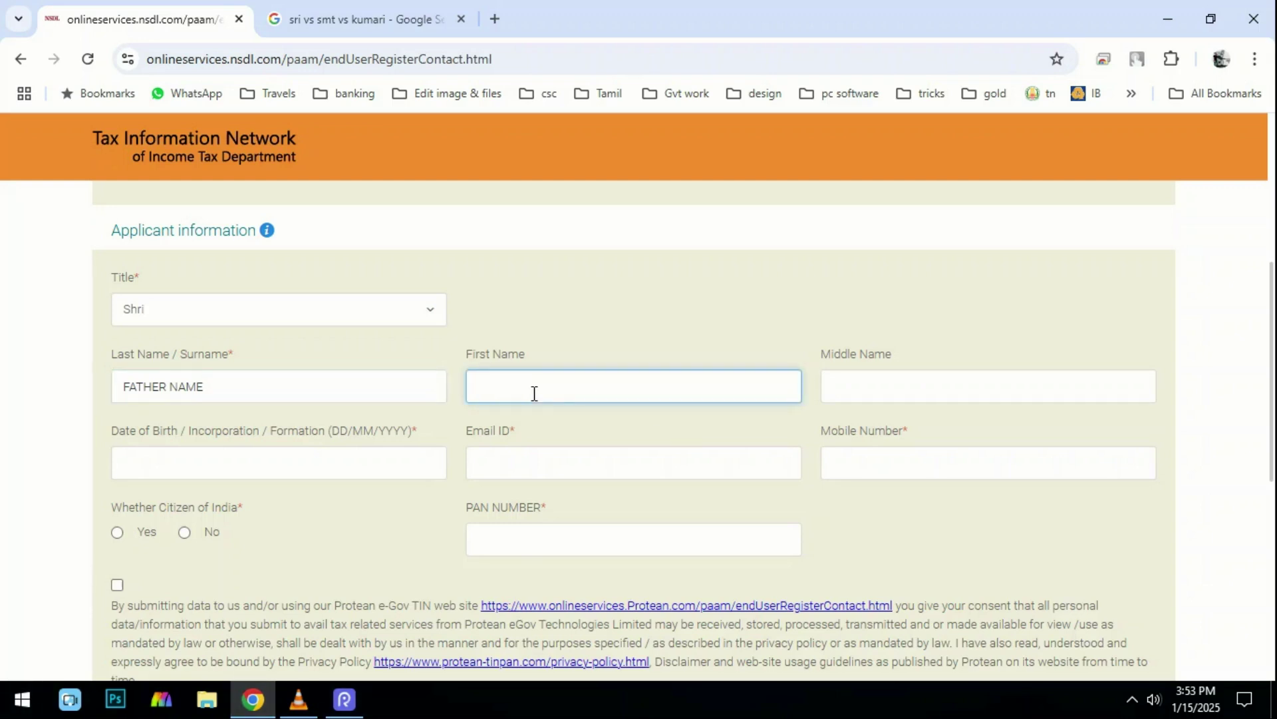
type("YOUR NAME")
left_click(877, 377)
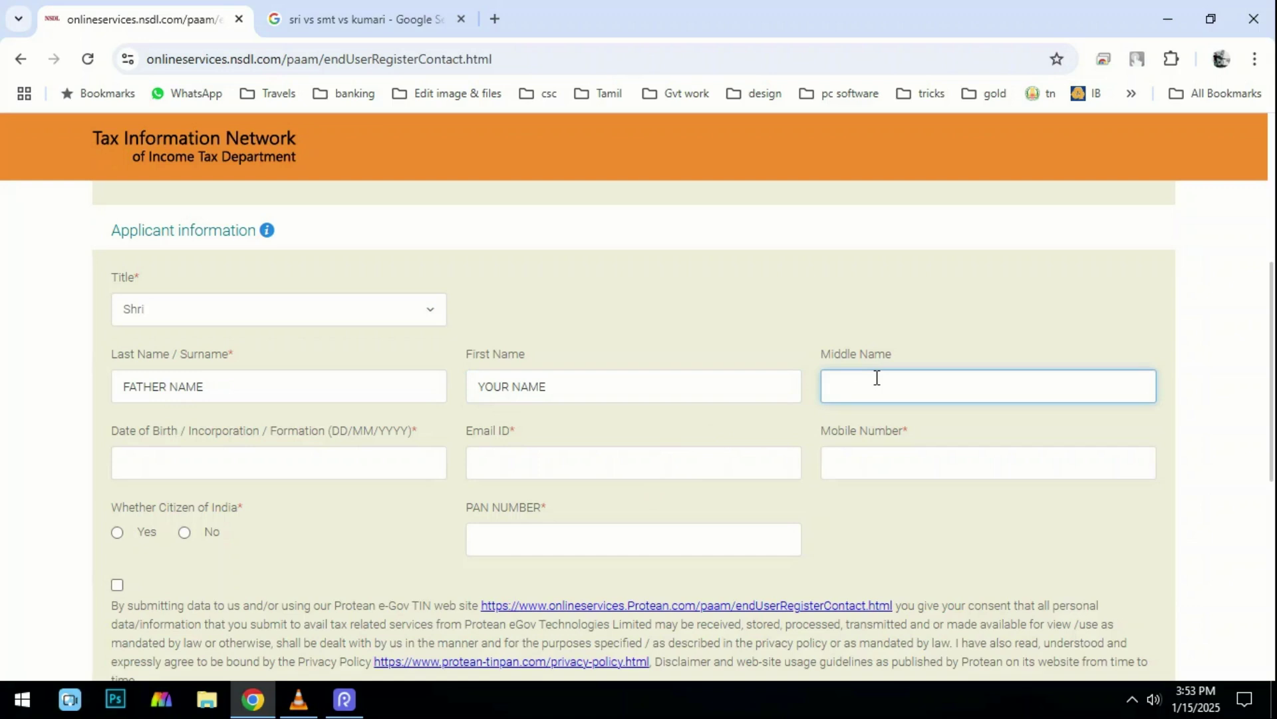
left_click(299, 462)
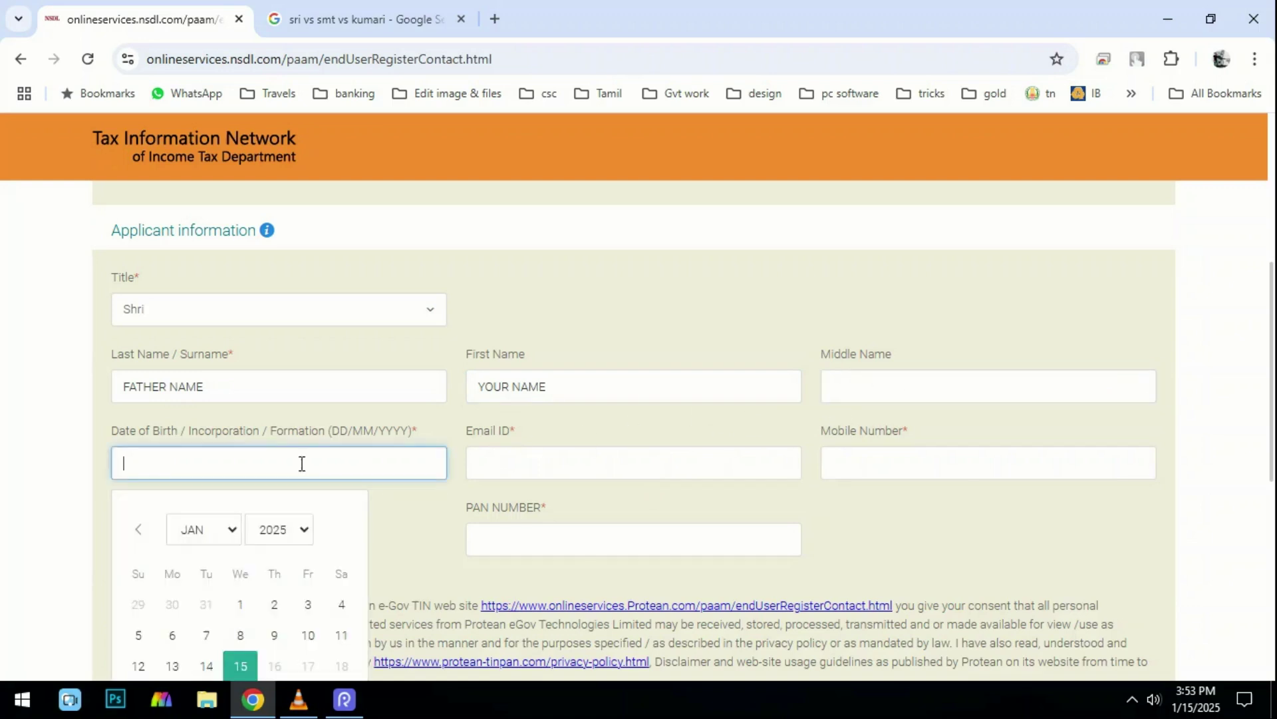
left_click(290, 532)
scroll(299, 136, "up", 5)
left_click(282, 157)
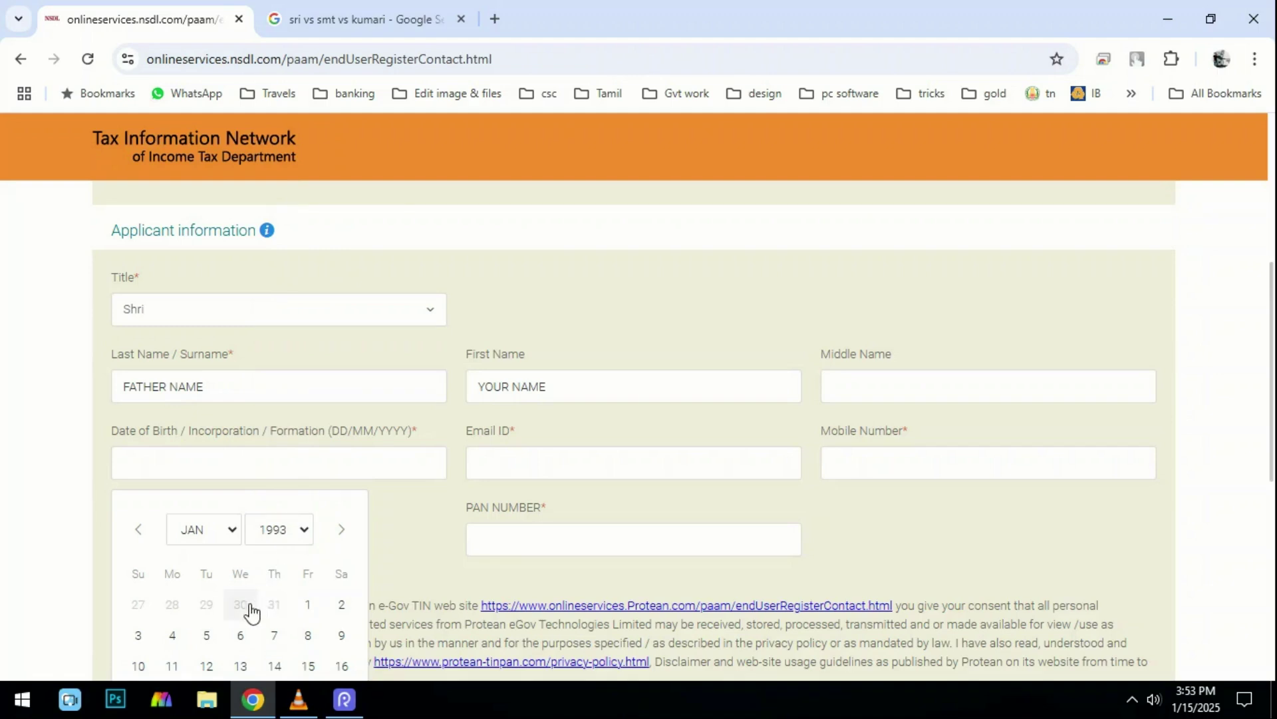
left_click(242, 633)
left_click(550, 464)
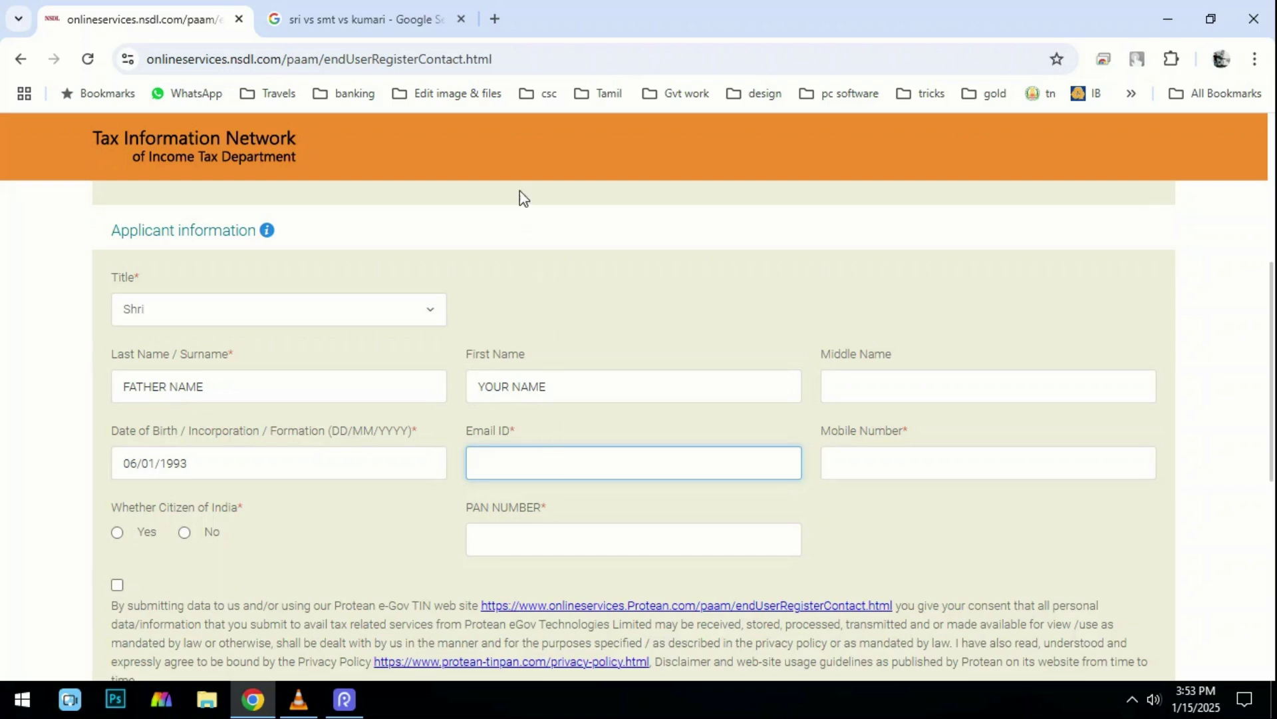
Fill in the applicant's e-mail address and mobile number.
key("ctrl+v")
left_click(924, 460)
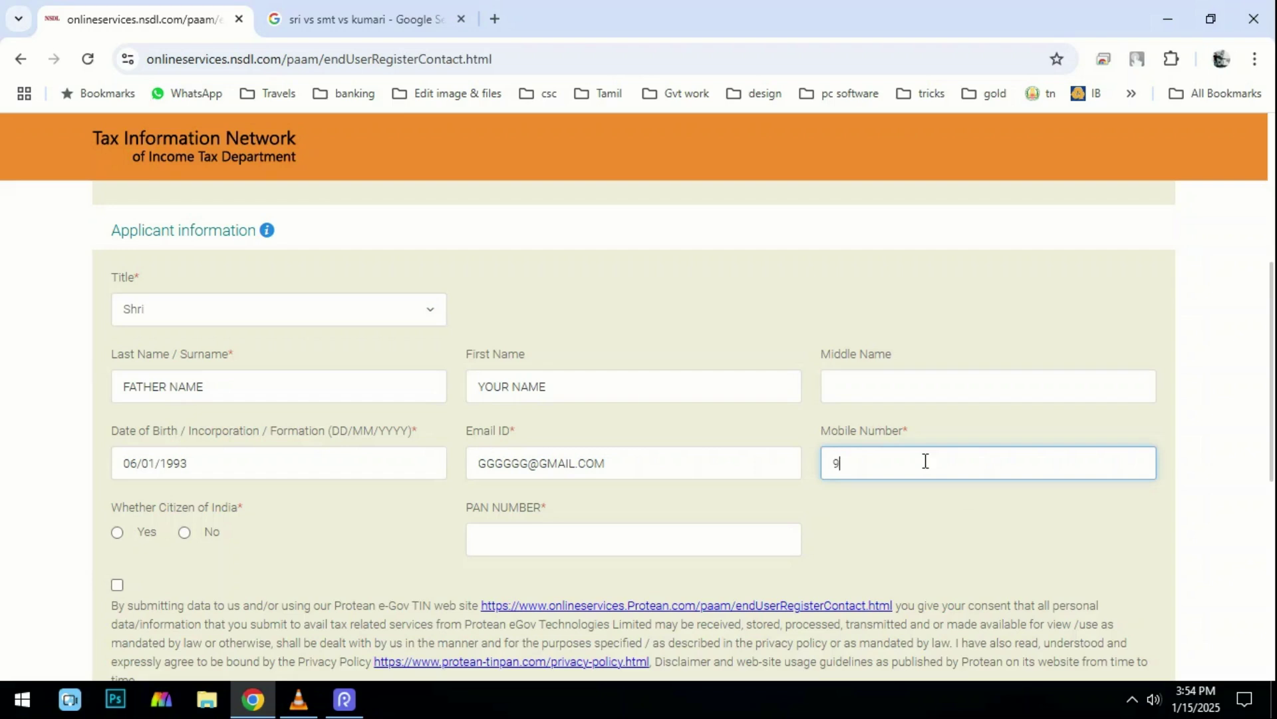
left_click(508, 161)
left_click_drag(94, 492, 287, 574)
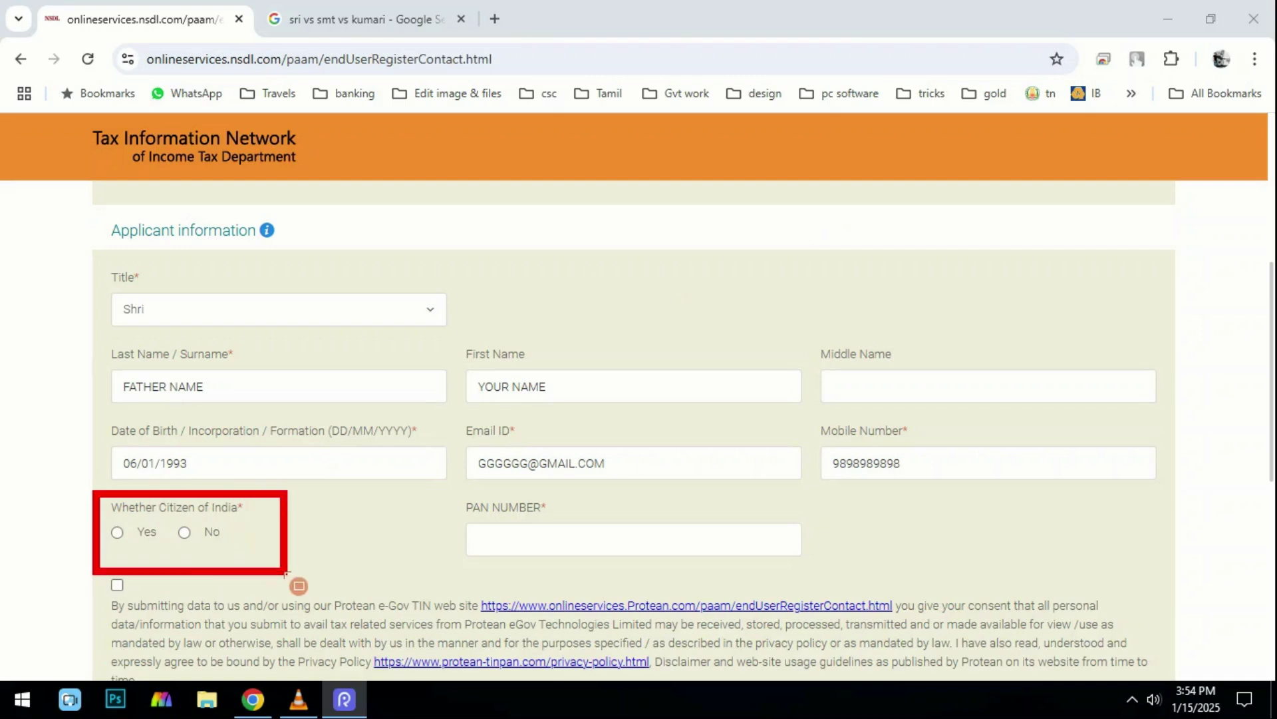
left_click(1009, 158)
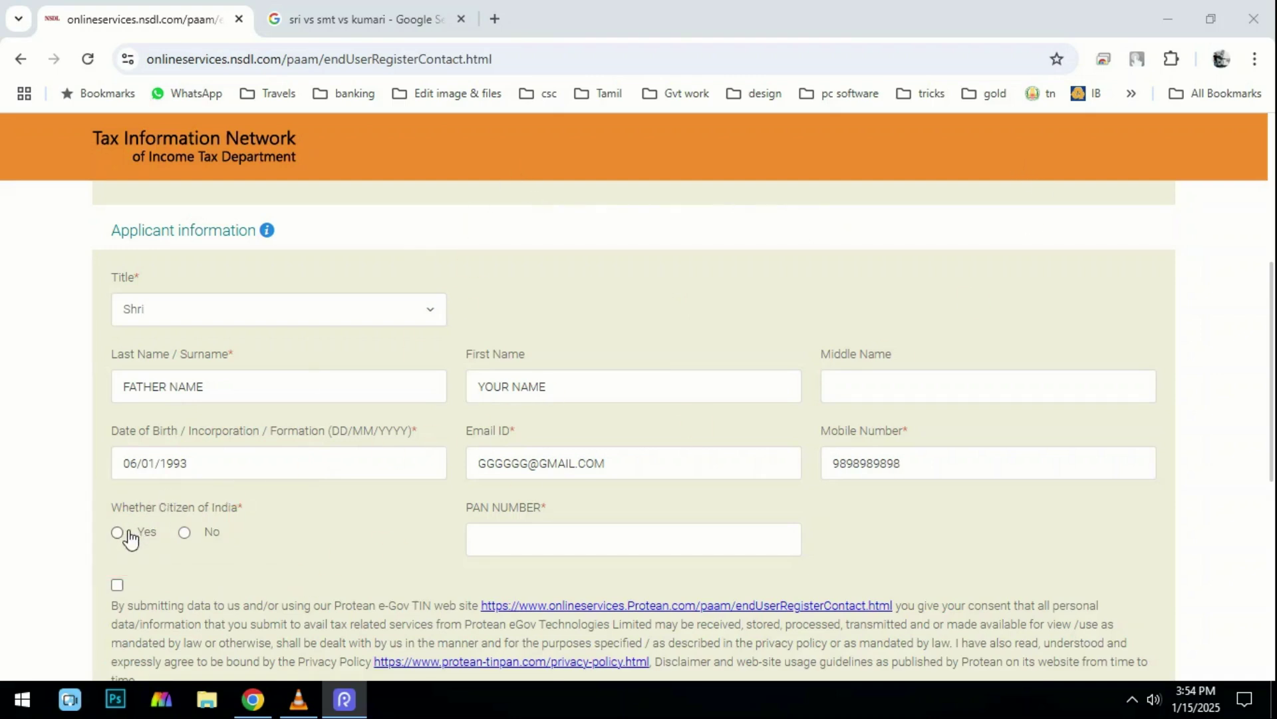
Answer Yes to being a citizen of India.
left_click(120, 534)
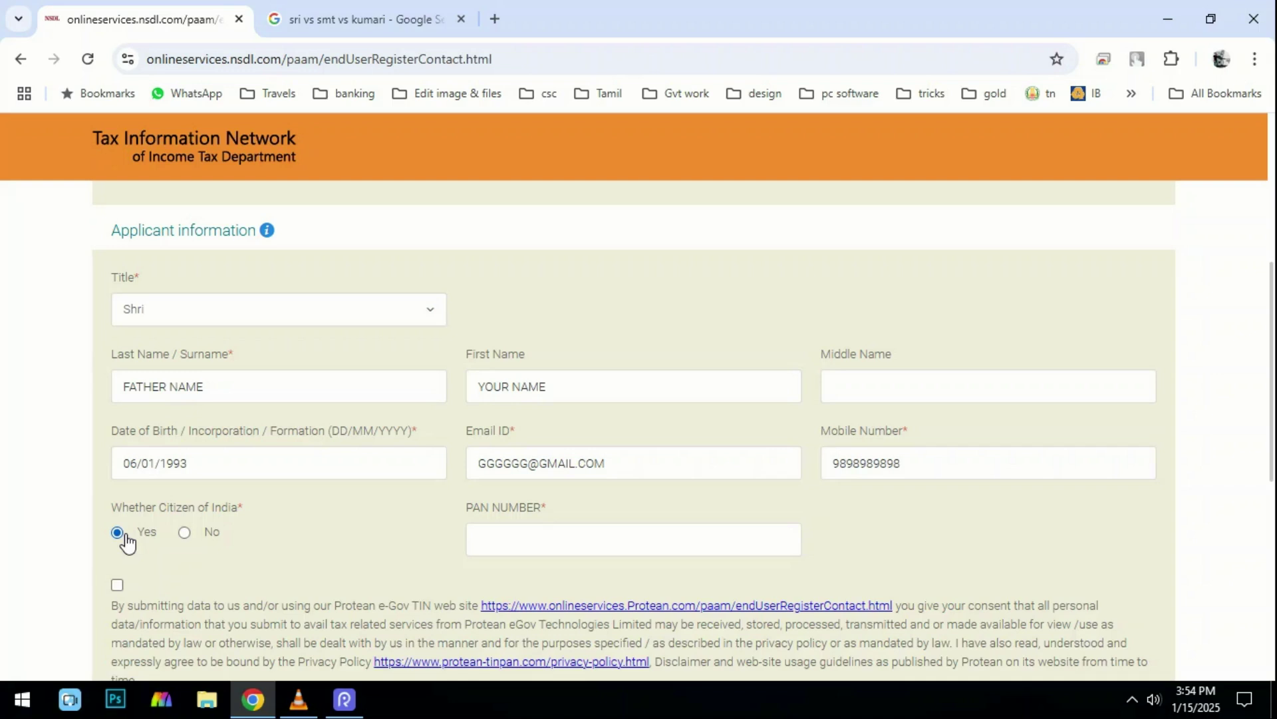
left_click(512, 179)
mouse_move(452, 493)
left_mouse_down()
mouse_move(730, 581)
mouse_move(812, 578)
left_mouse_up()
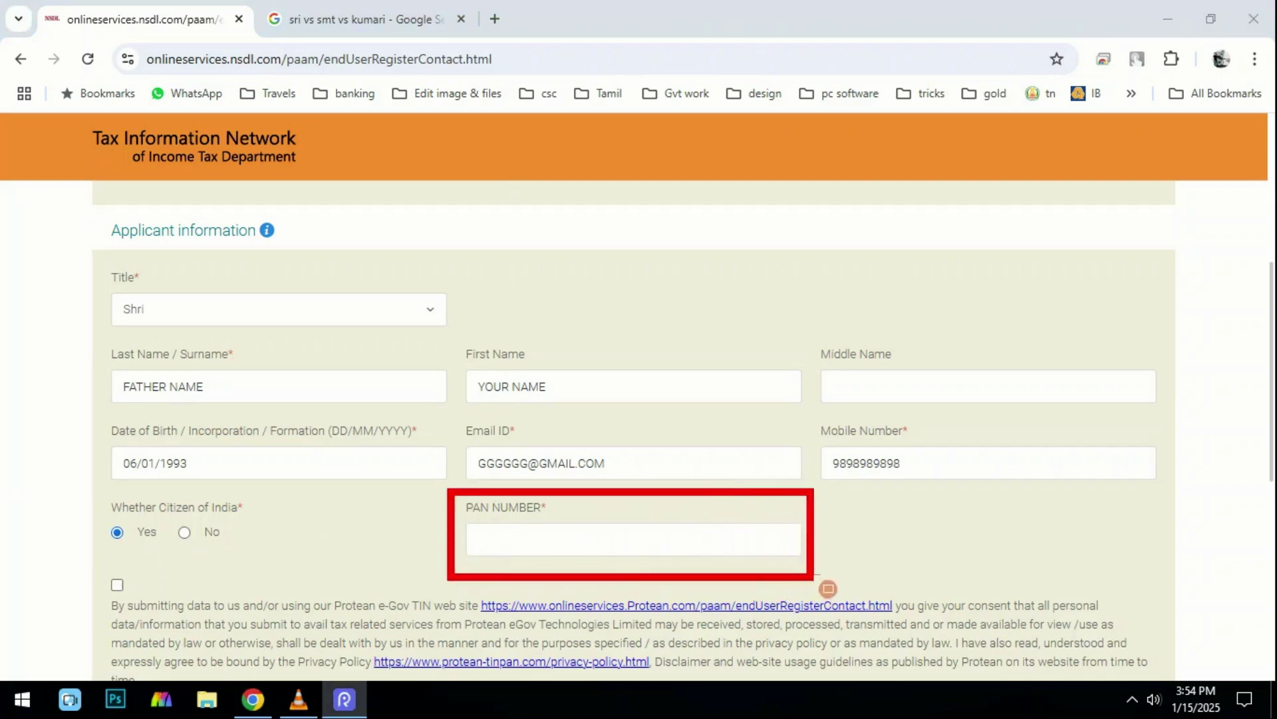
left_click(1008, 164)
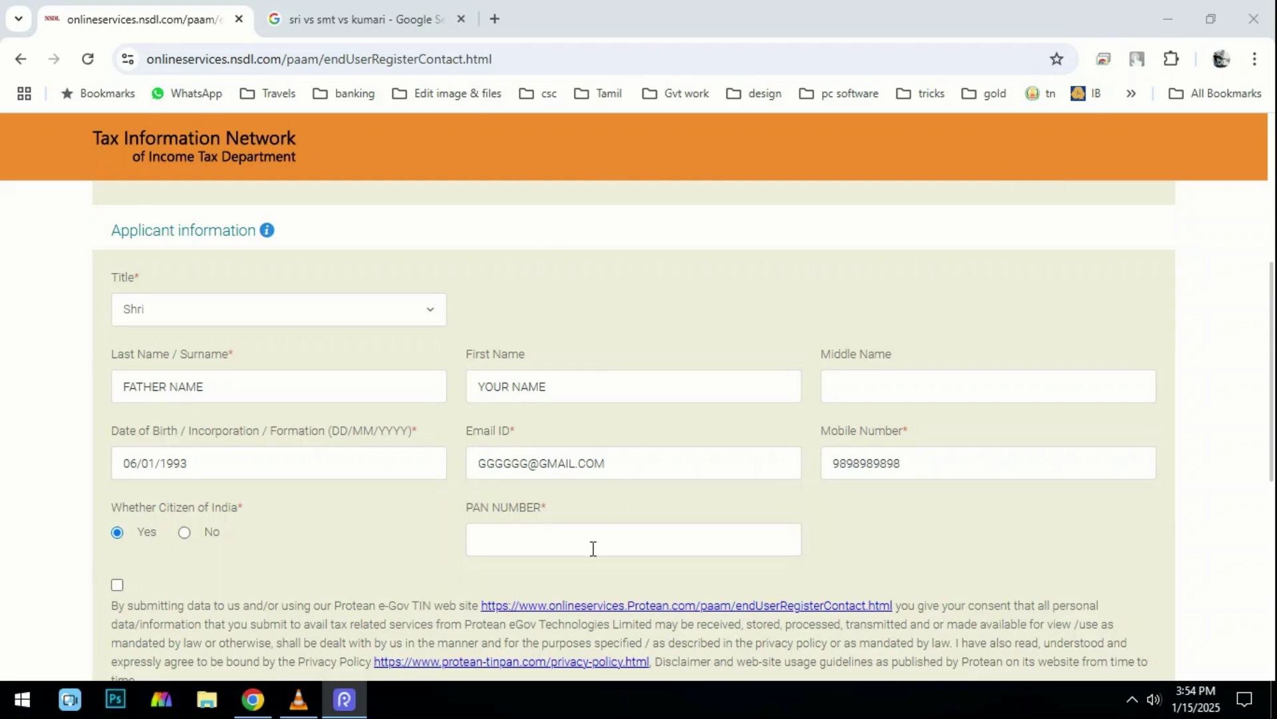
Enter the existing PAN number and accept the data-use consent declaration.
left_click(533, 543)
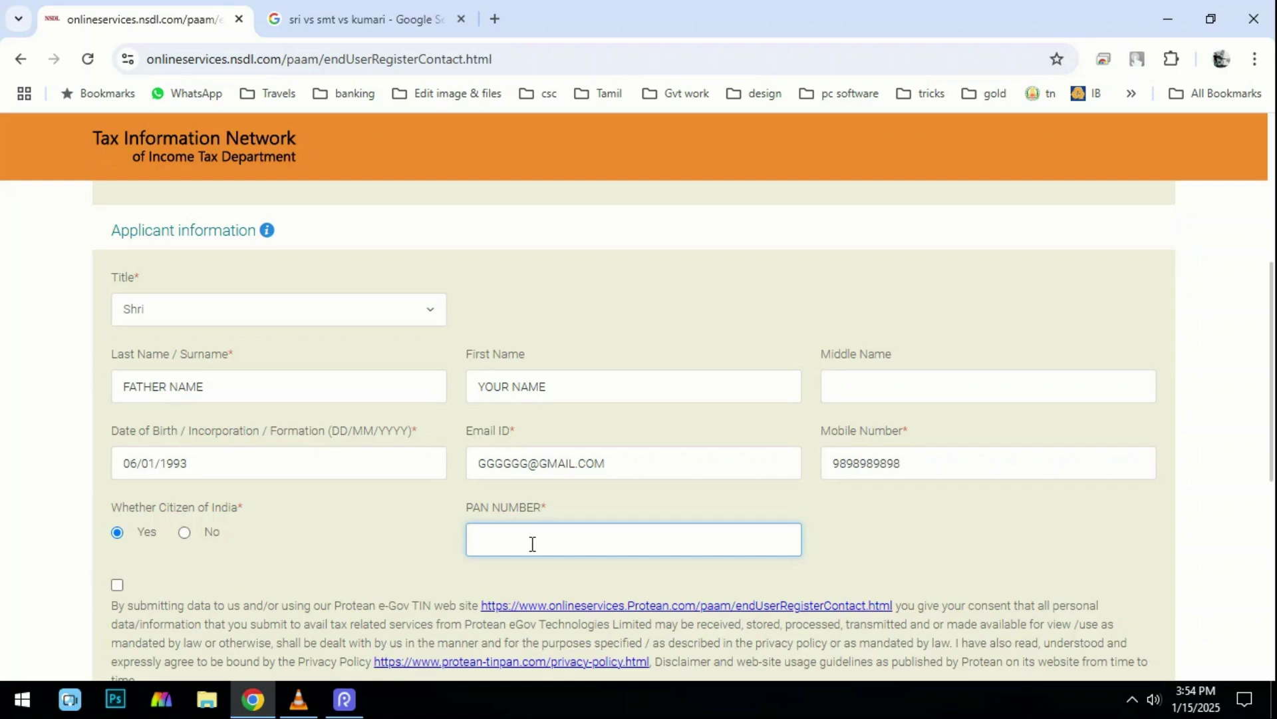
type("ABCDE1")
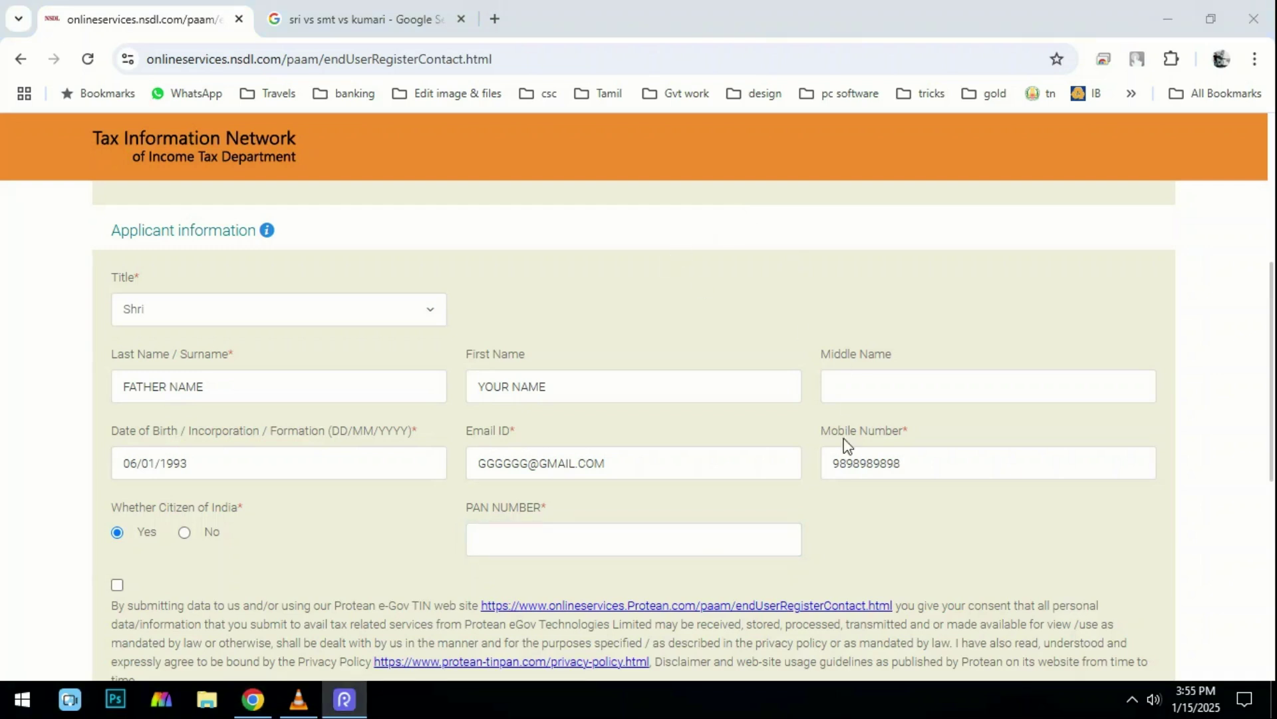
scroll(753, 447, "down", 3)
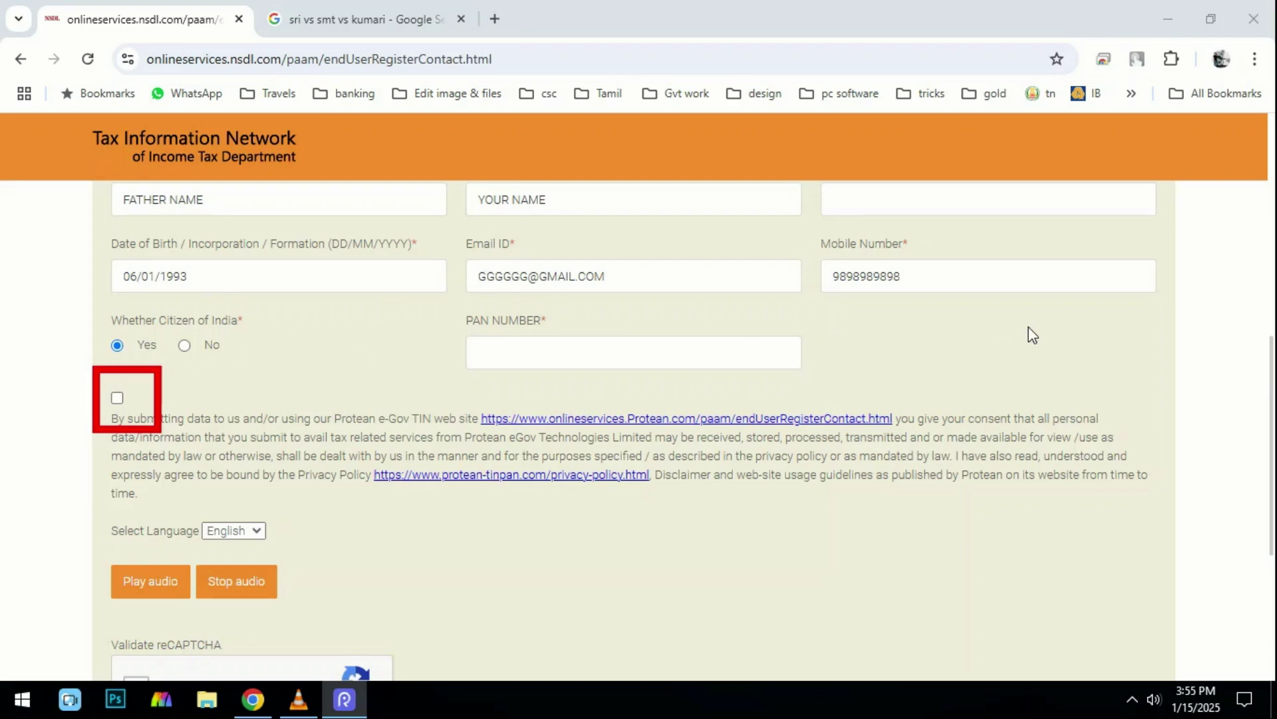
left_click(117, 397)
scroll(128, 467, "down", 2)
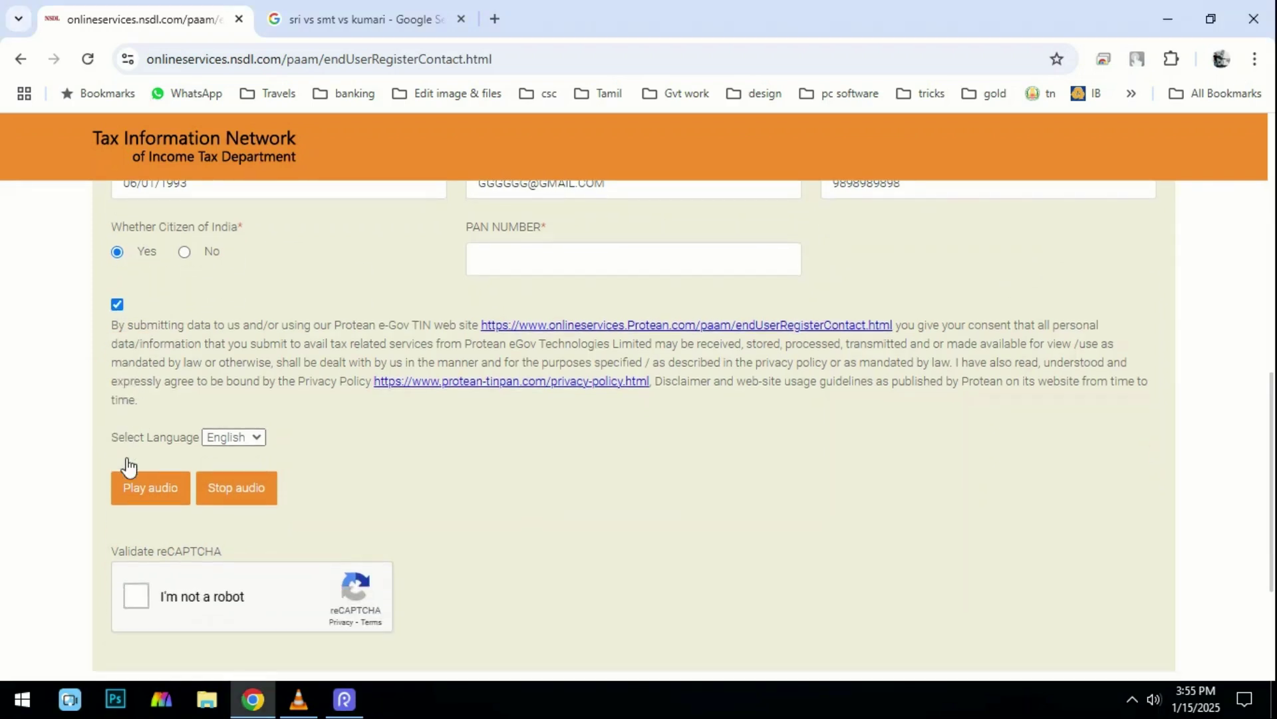
scroll(129, 467, "down", 3)
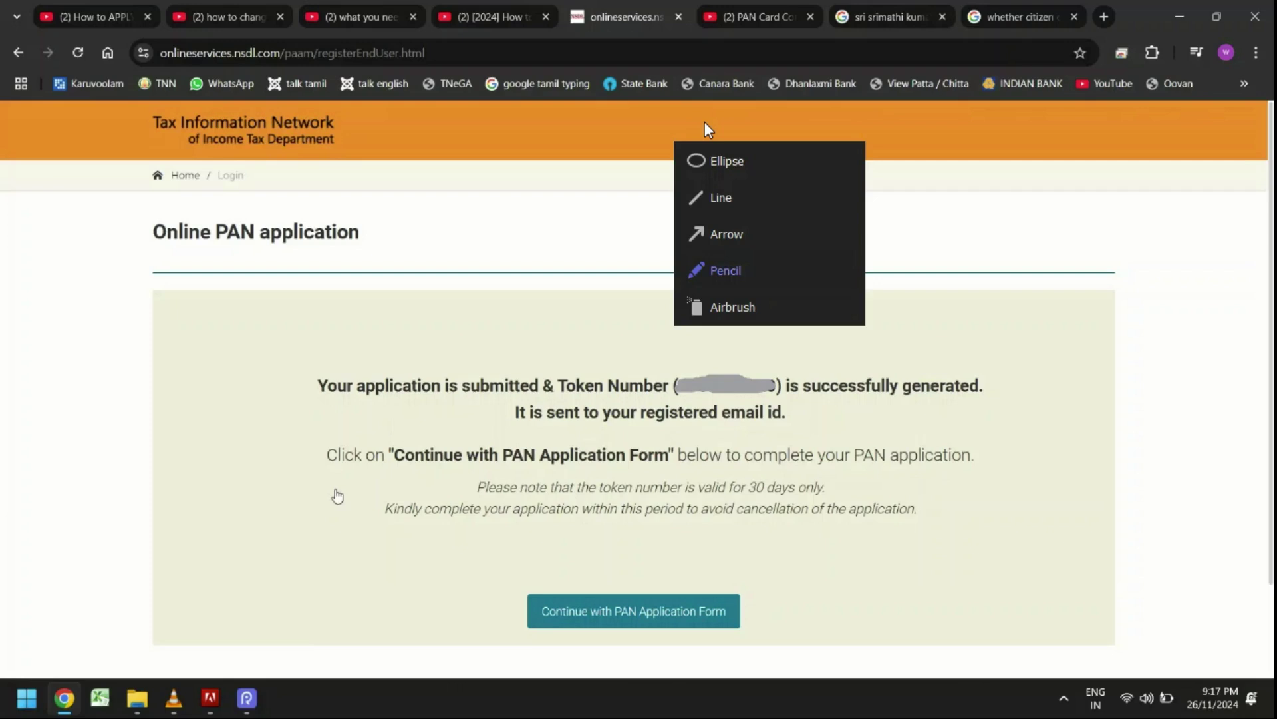
Continue with the PAN Application Form to reach its Personal Details step with e-KYC paperless submission.
left_click(702, 122)
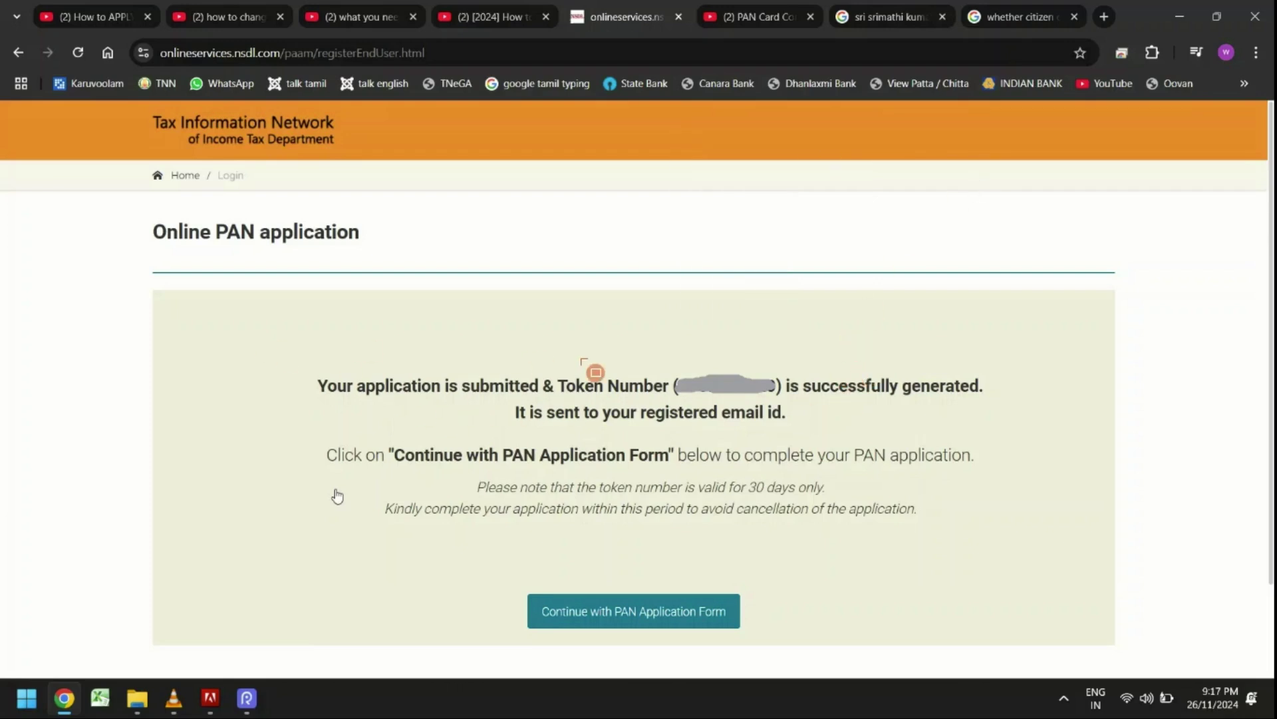
left_click_drag(532, 356, 784, 424)
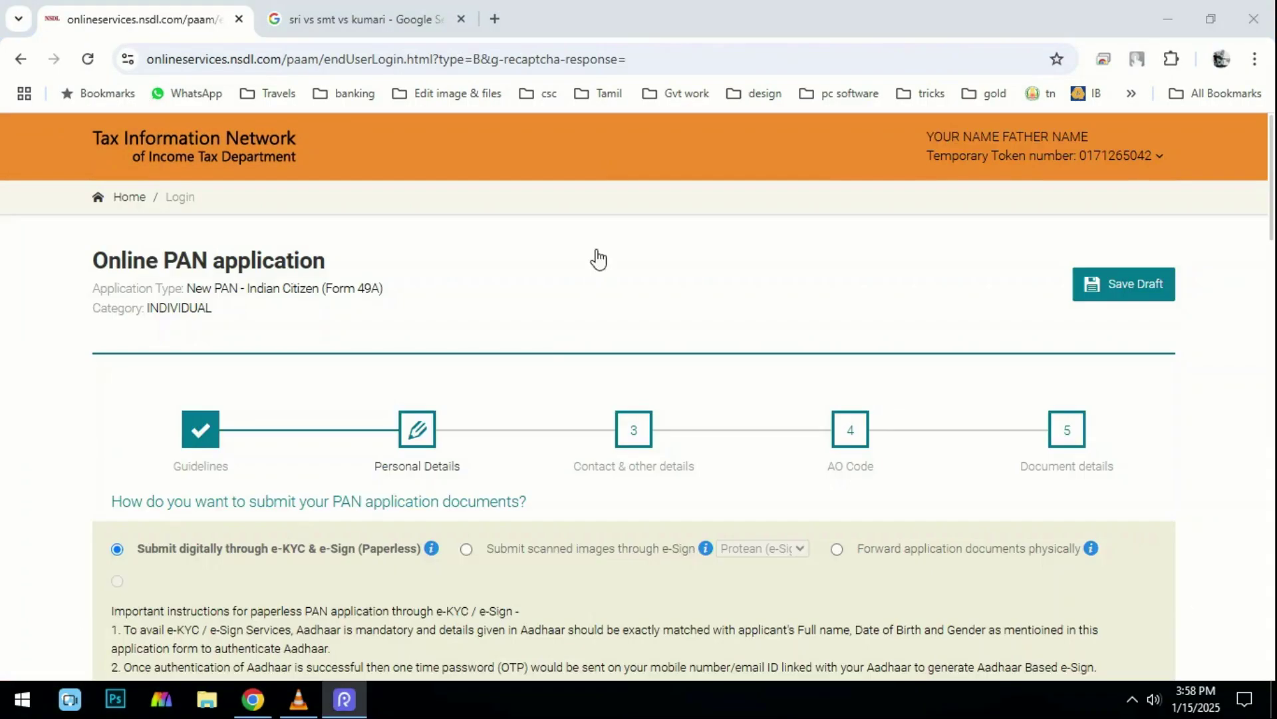
scroll(437, 282, "down", 1)
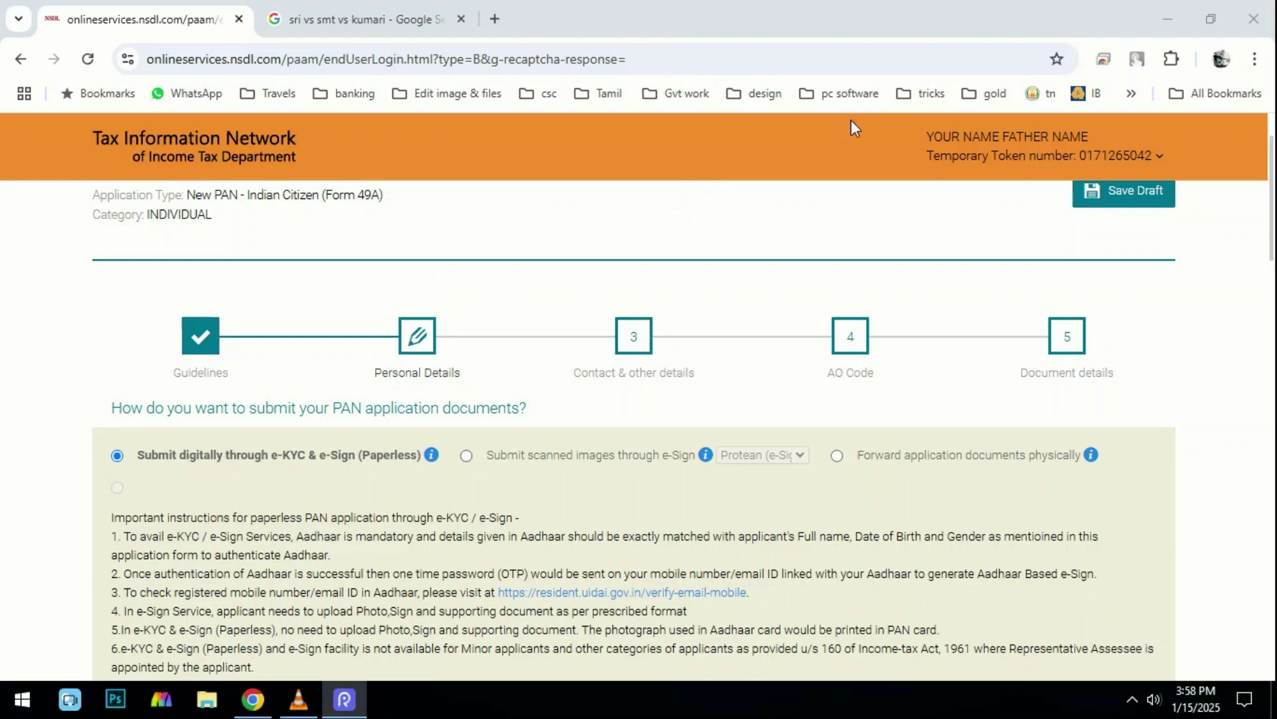
mouse_move(94, 417)
left_mouse_down()
mouse_move(139, 464)
mouse_move(462, 490)
mouse_move(441, 489)
left_mouse_up()
scroll(422, 336, "up", 1)
scroll(423, 340, "down", 3)
scroll(421, 336, "down", 4)
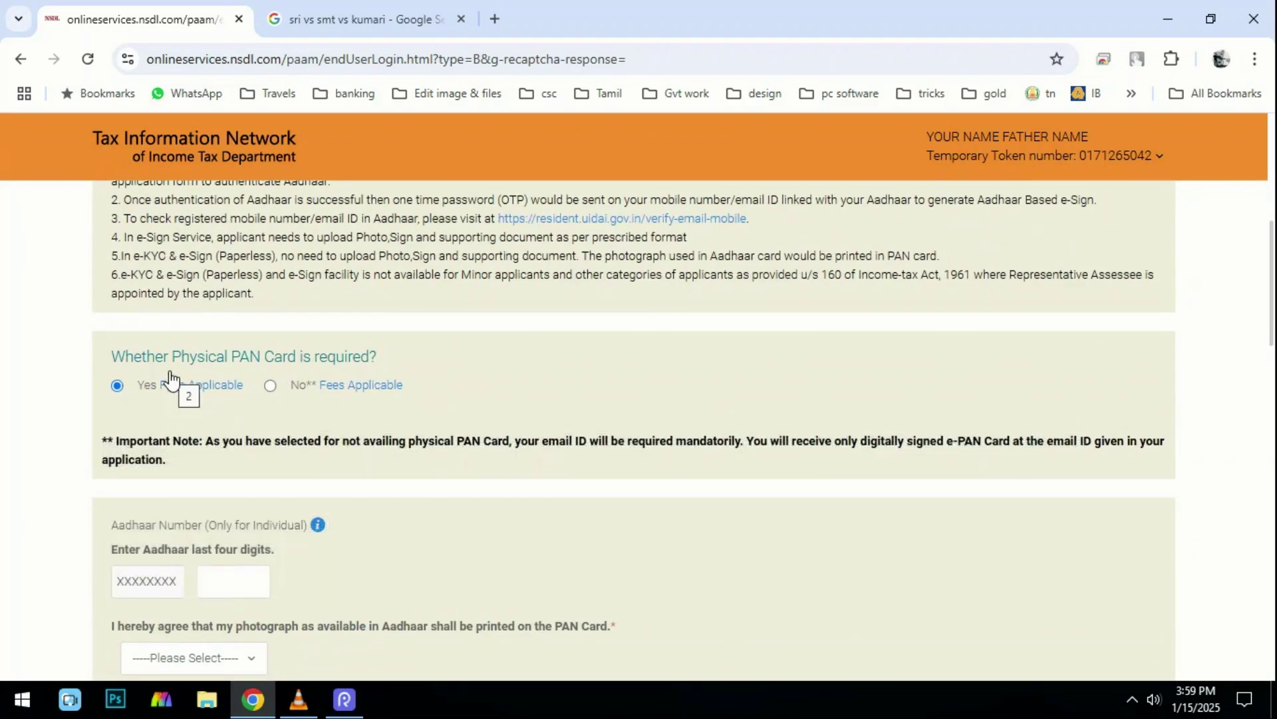
mouse_move(223, 393)
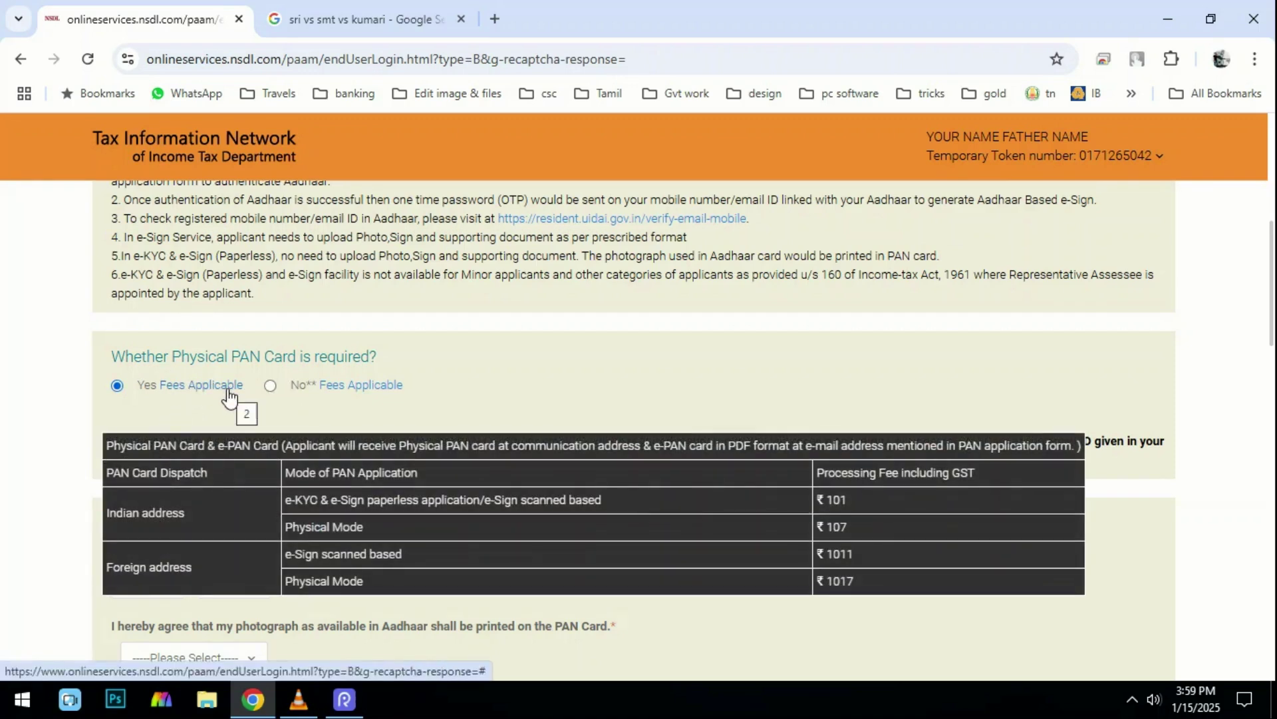
left_click(270, 386)
mouse_move(325, 396)
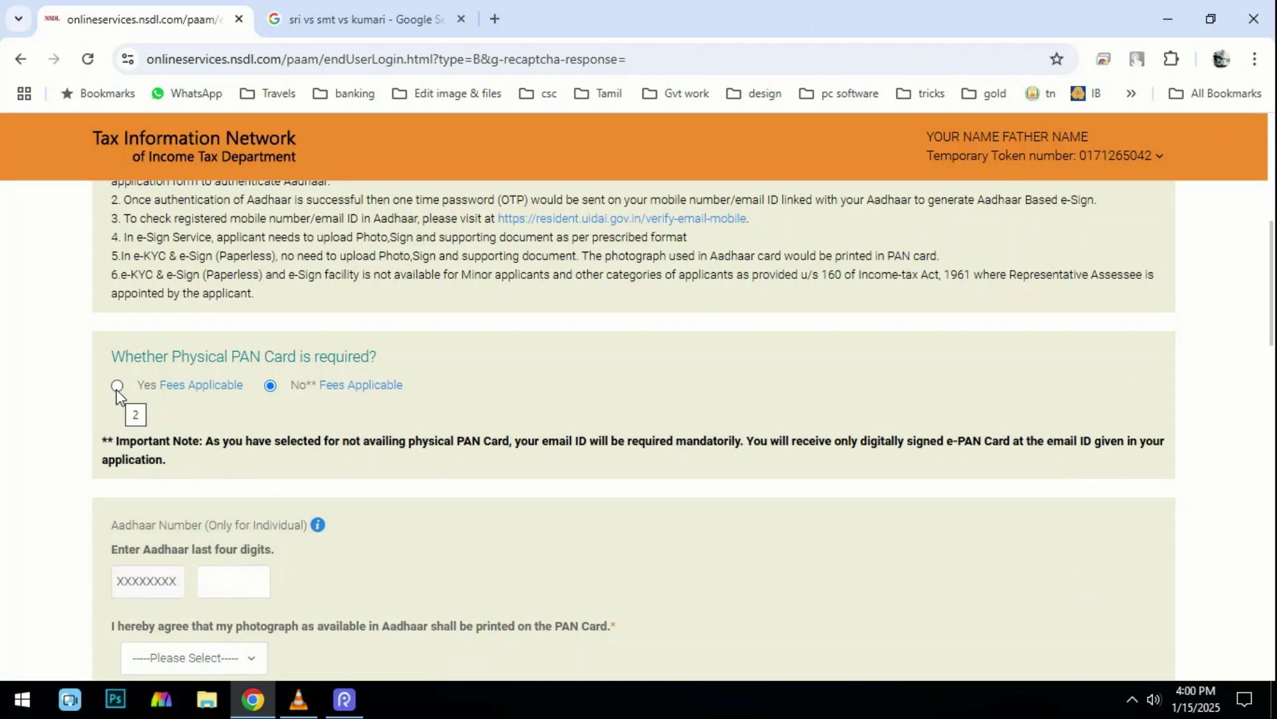
left_click(117, 388)
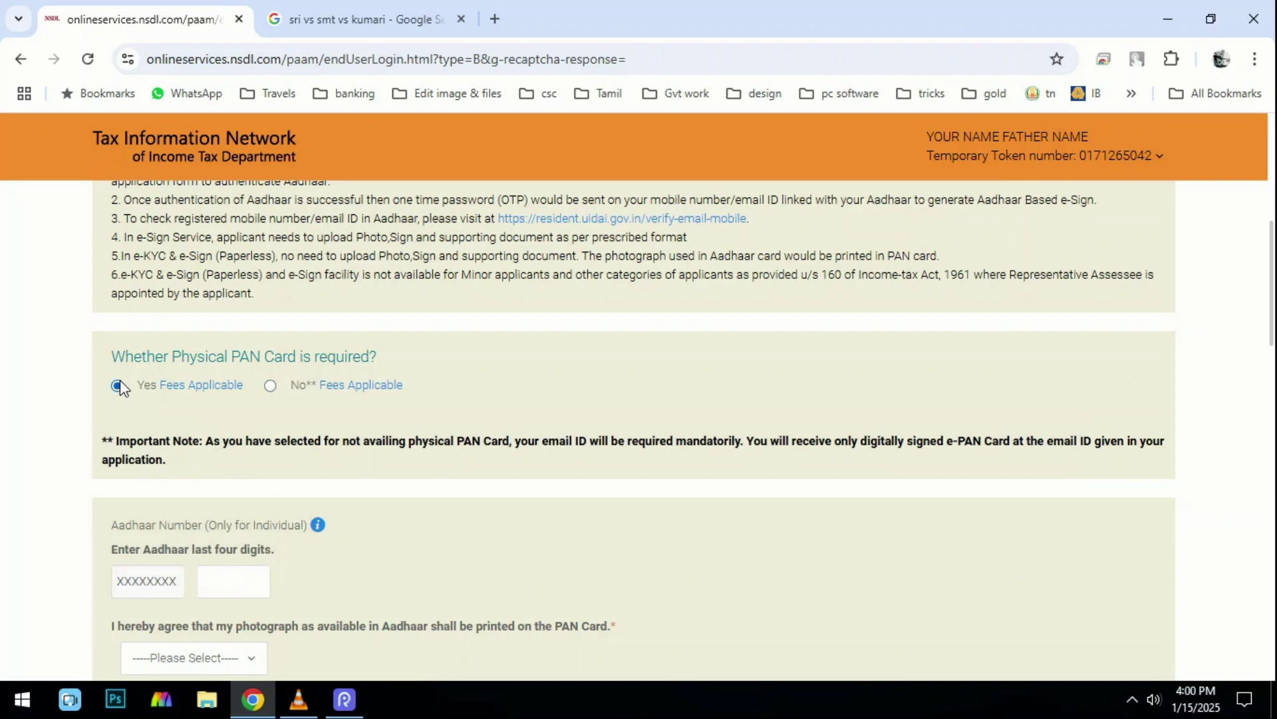
mouse_move(198, 390)
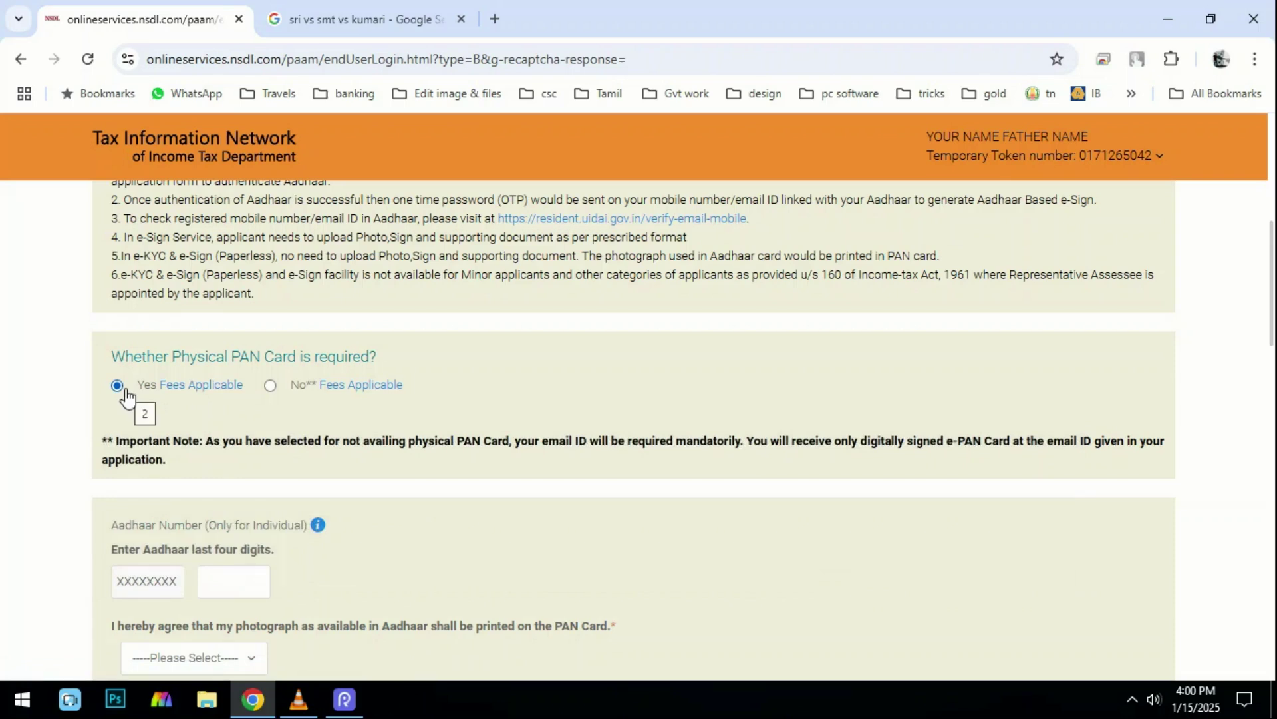
scroll(111, 397, "down", 1)
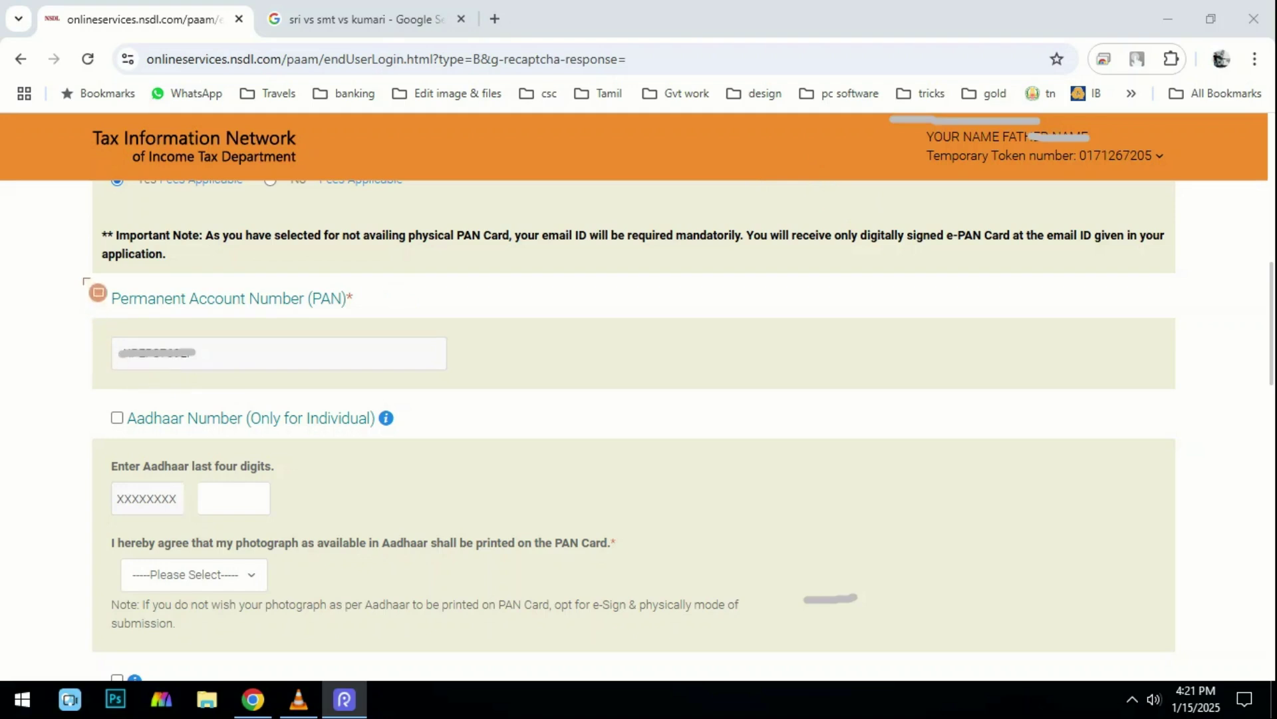
Select Yes in the photograph-consent dropdown so the Aadhaar photo prints on the PAN card.
mouse_move(81, 275)
left_mouse_down()
mouse_move(361, 379)
mouse_move(528, 404)
left_mouse_up()
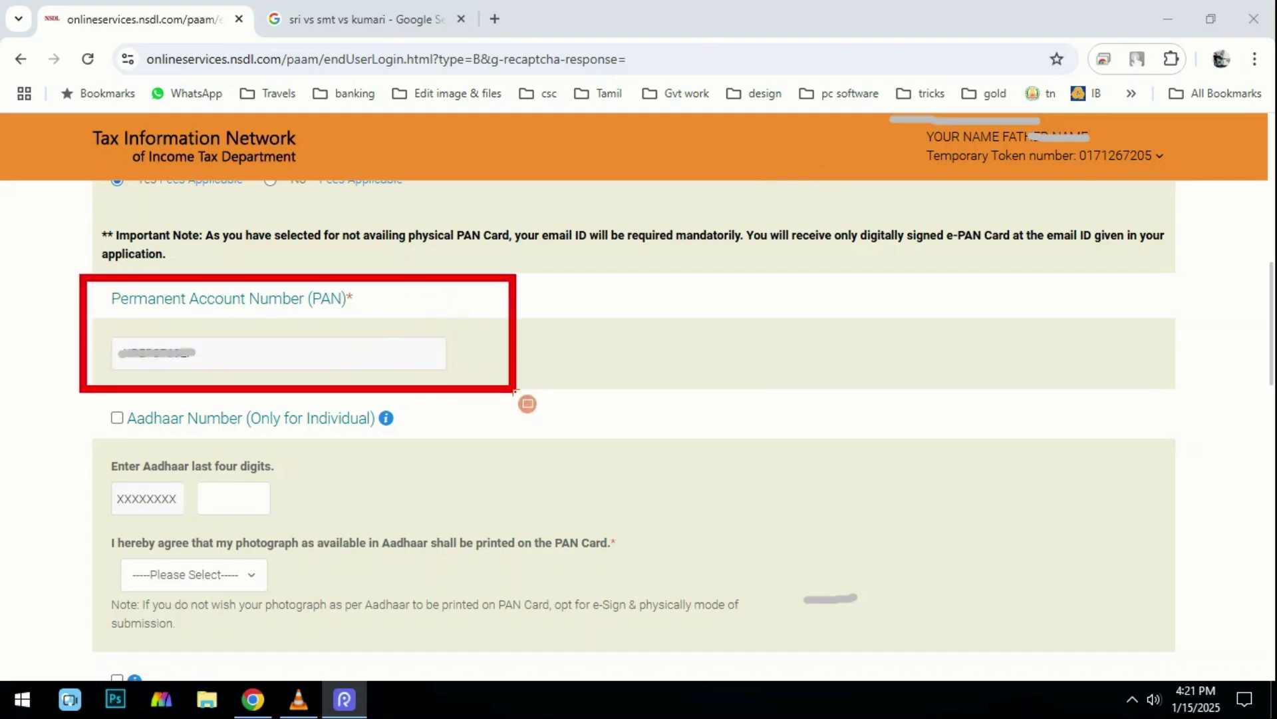
mouse_move(89, 392)
left_mouse_down()
mouse_move(182, 433)
mouse_move(391, 440)
left_mouse_up()
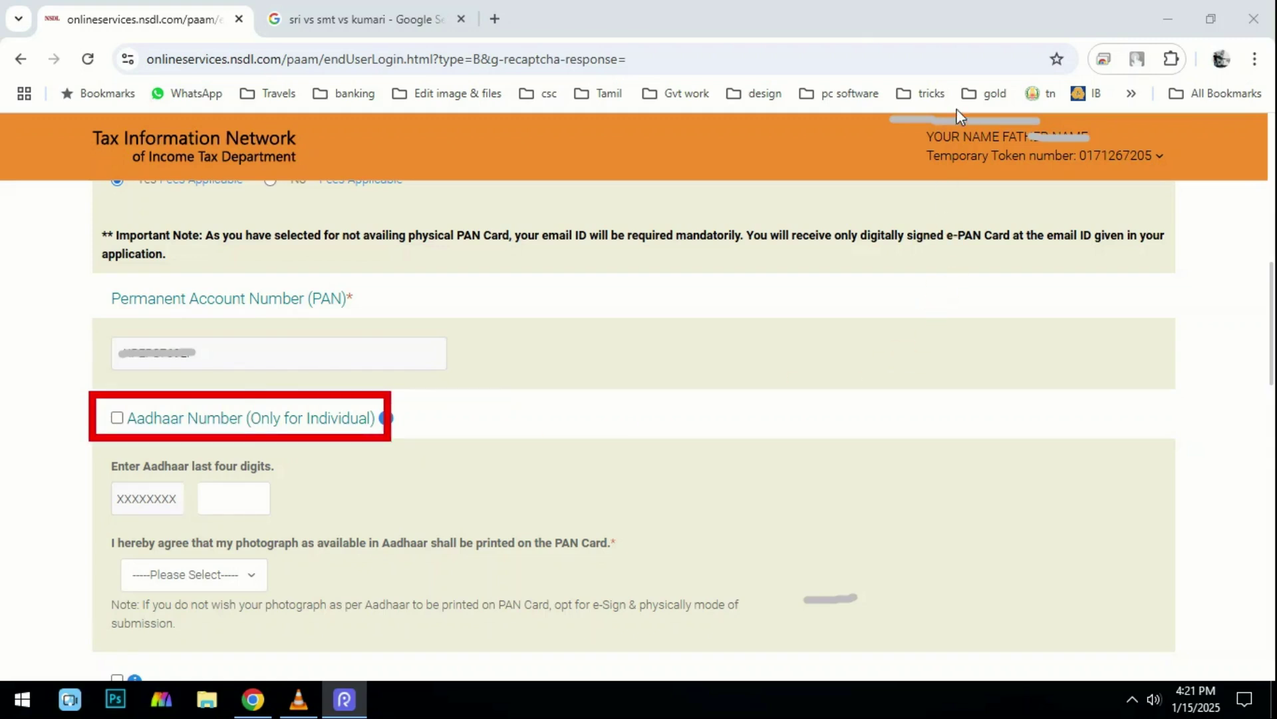
mouse_move(182, 464)
left_mouse_down()
mouse_move(225, 511)
mouse_move(326, 527)
left_mouse_up()
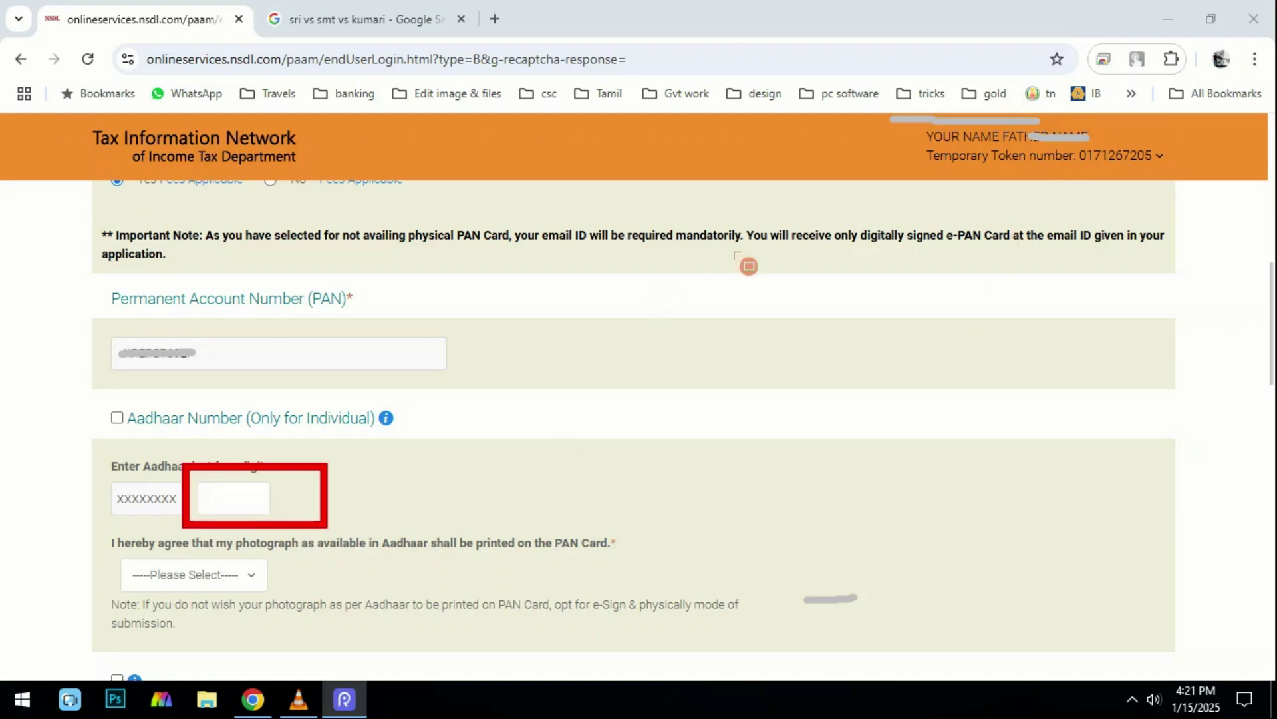
left_click(229, 576)
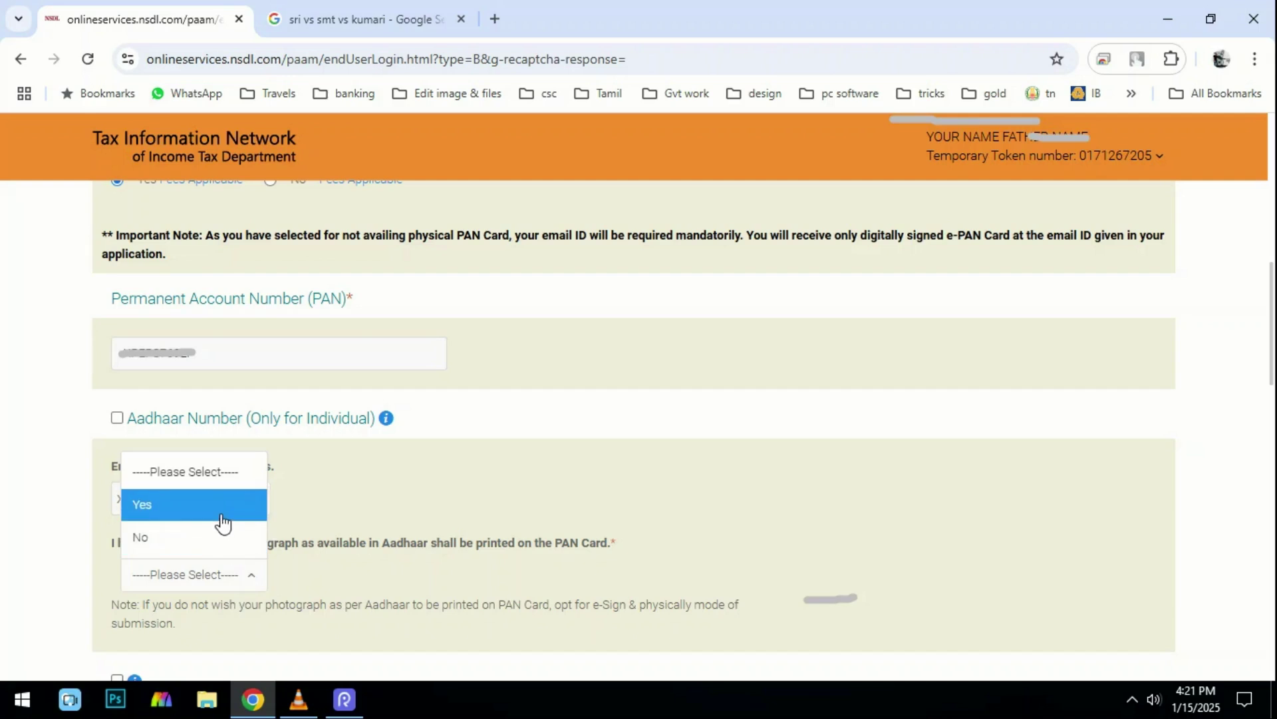
left_click(459, 505)
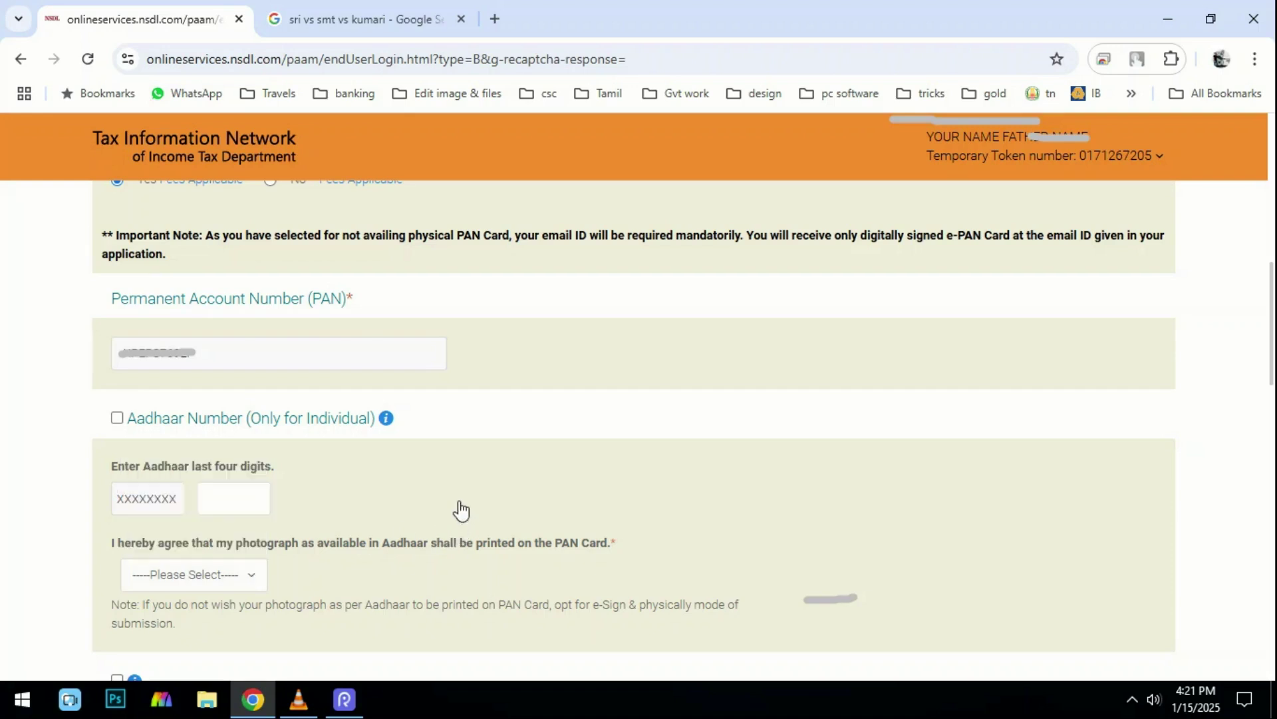
left_click(205, 586)
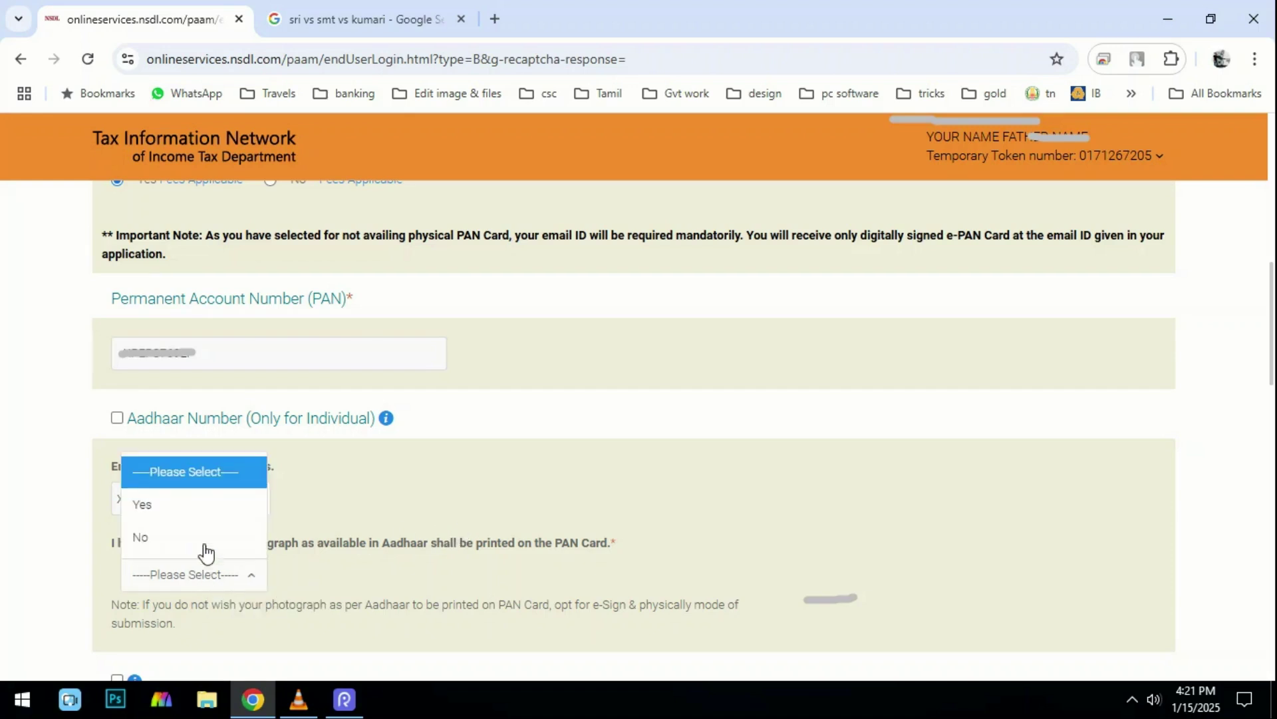
left_click(205, 514)
left_click(160, 576)
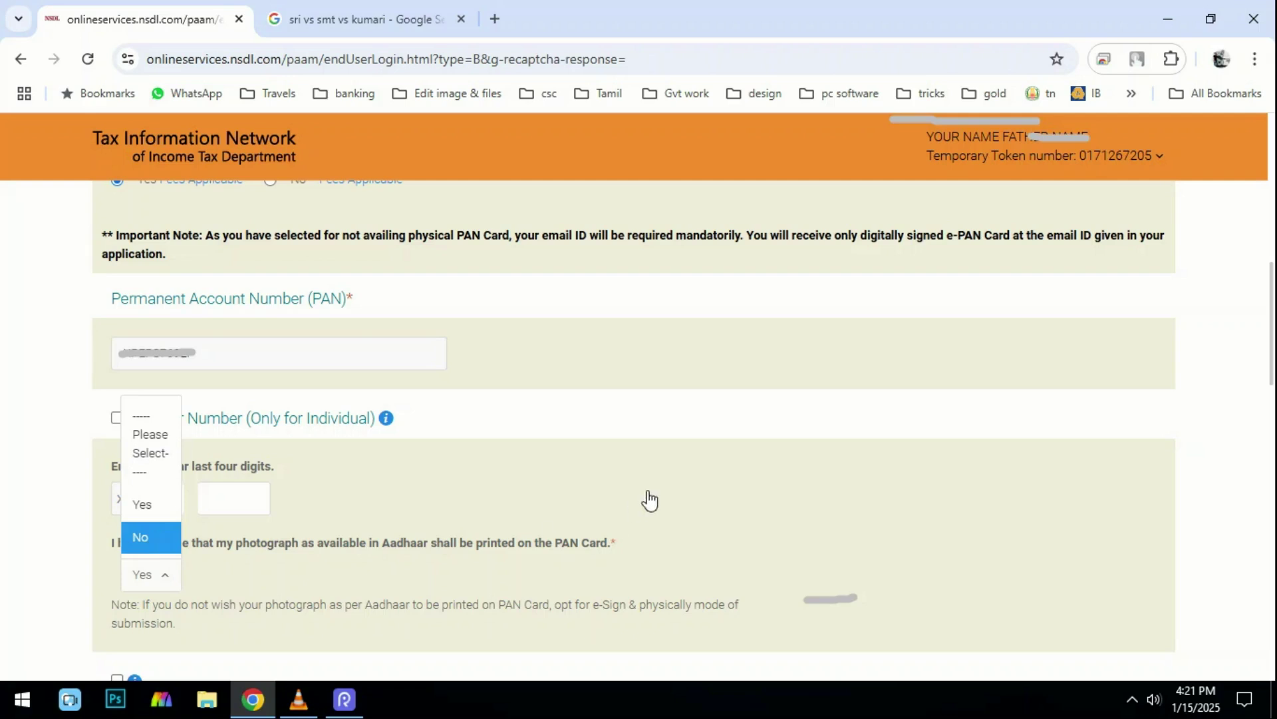
left_click(622, 511)
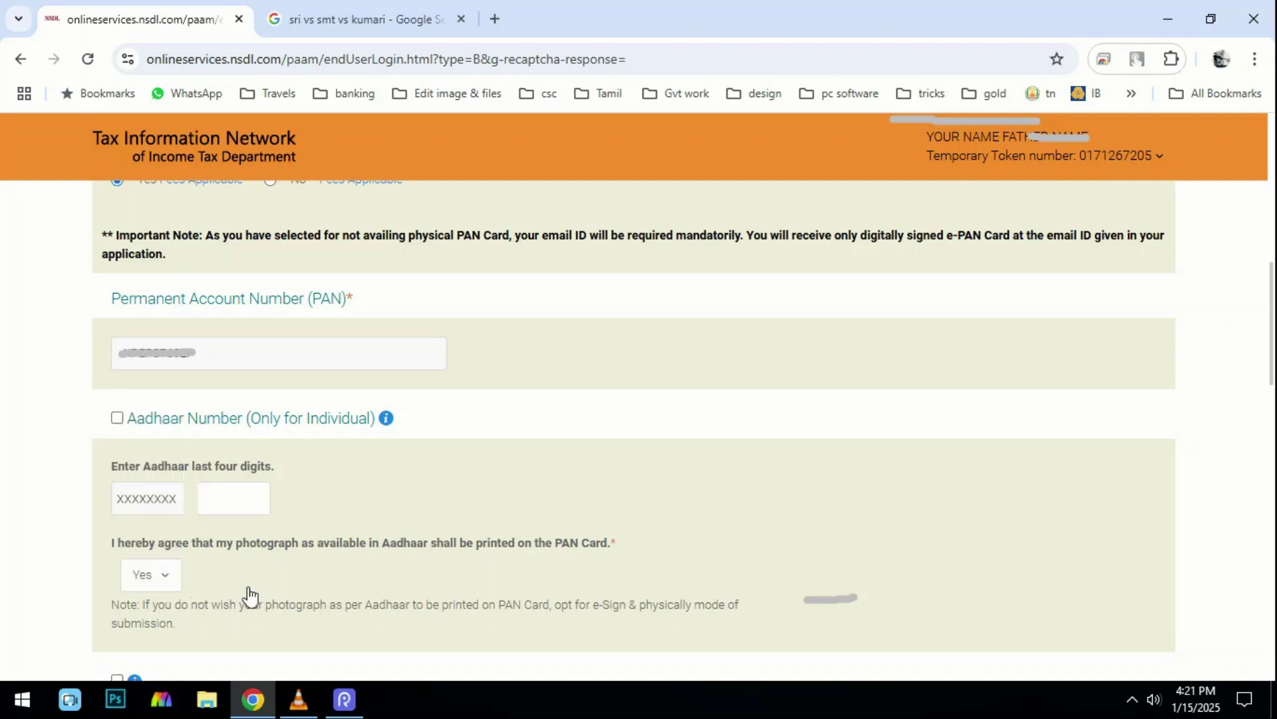
scroll(509, 173, "down", 7)
Review the applicant's name details, with YOUR NAME FATHER NAME printed on the card.
mouse_move(104, 194)
left_mouse_down()
mouse_move(219, 328)
mouse_move(496, 327)
left_mouse_up()
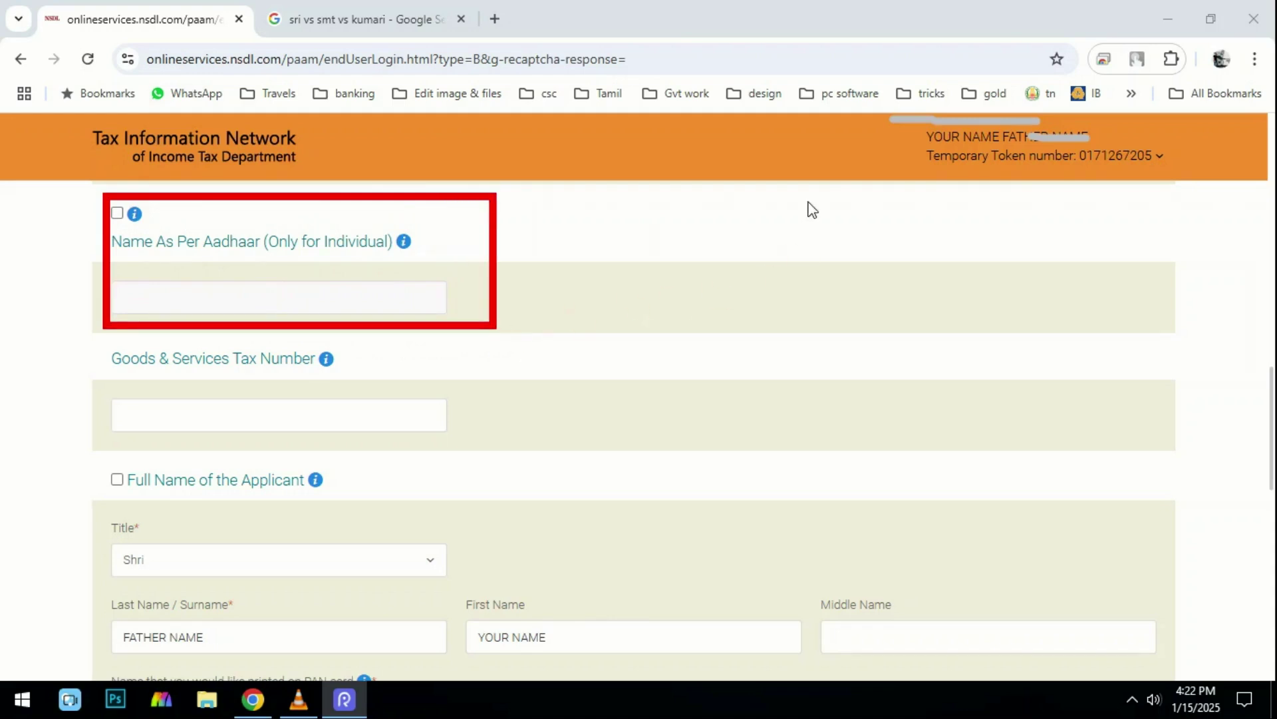
mouse_move(56, 338)
left_mouse_down()
mouse_move(87, 375)
mouse_move(293, 441)
mouse_move(512, 447)
left_mouse_up()
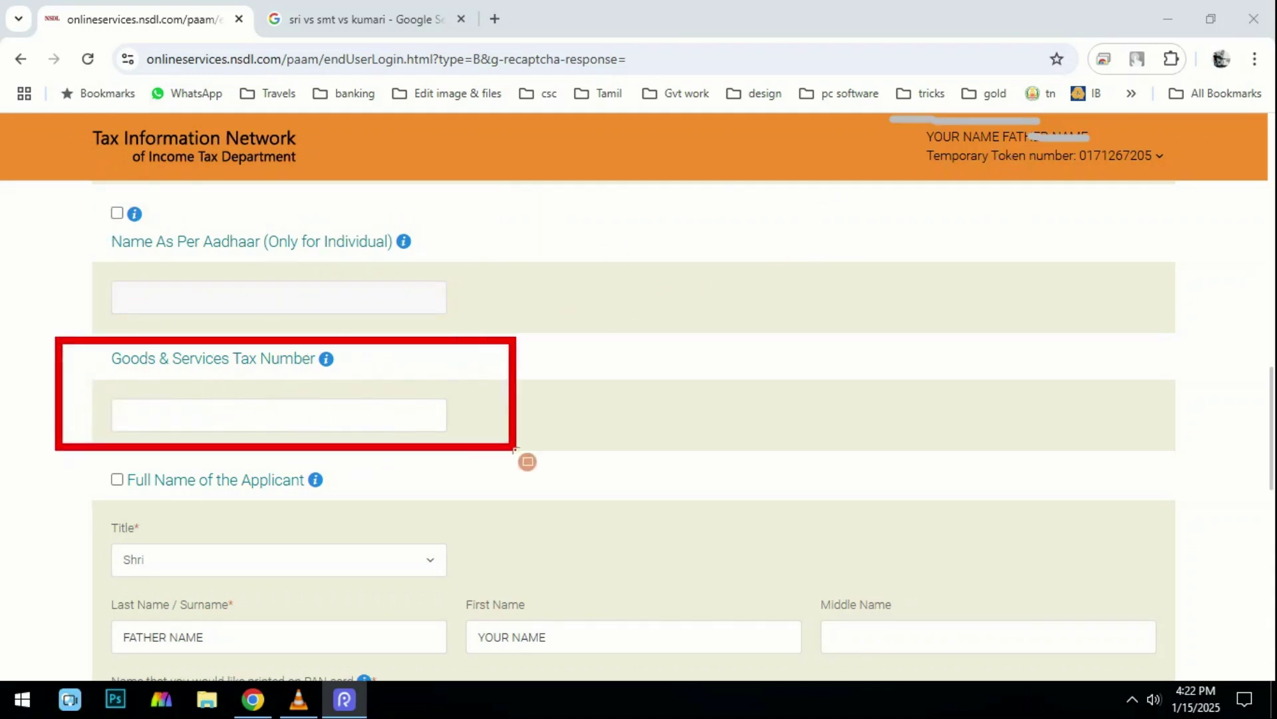
mouse_move(97, 448)
left_mouse_down()
mouse_move(313, 510)
mouse_move(354, 507)
left_mouse_up()
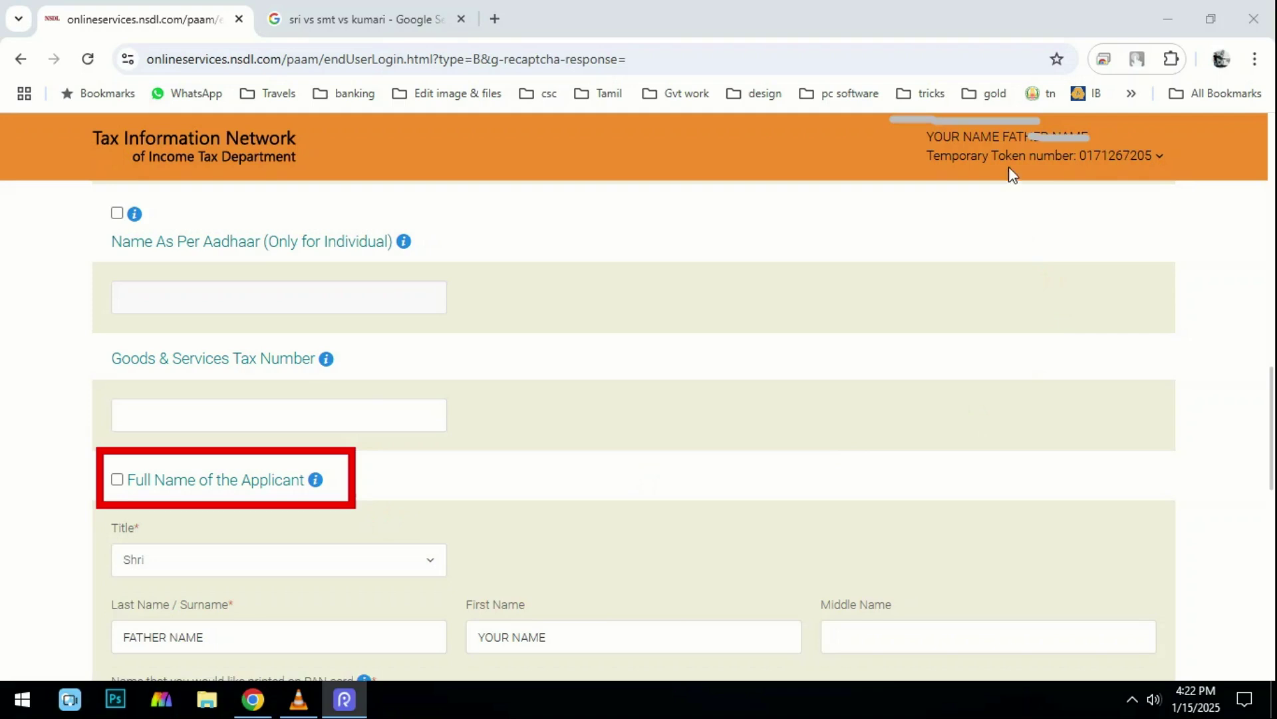
left_click_drag(96, 519, 188, 611)
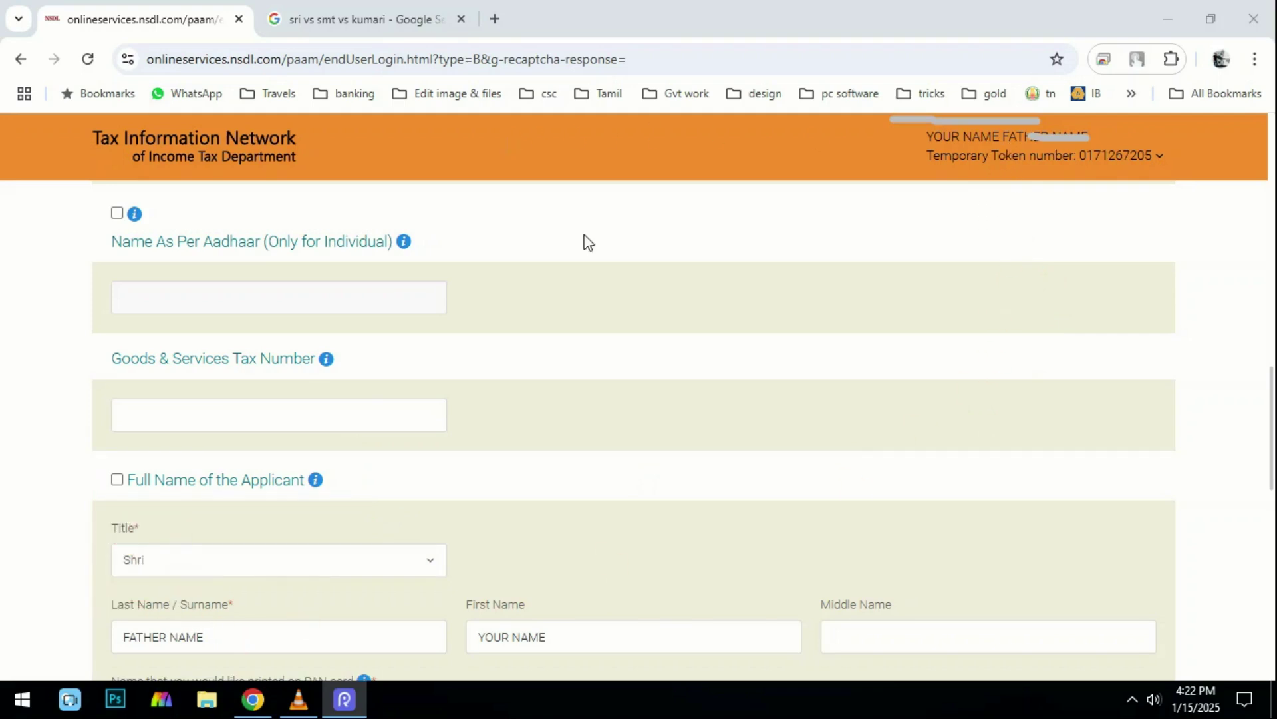
scroll(732, 425, "down", 2)
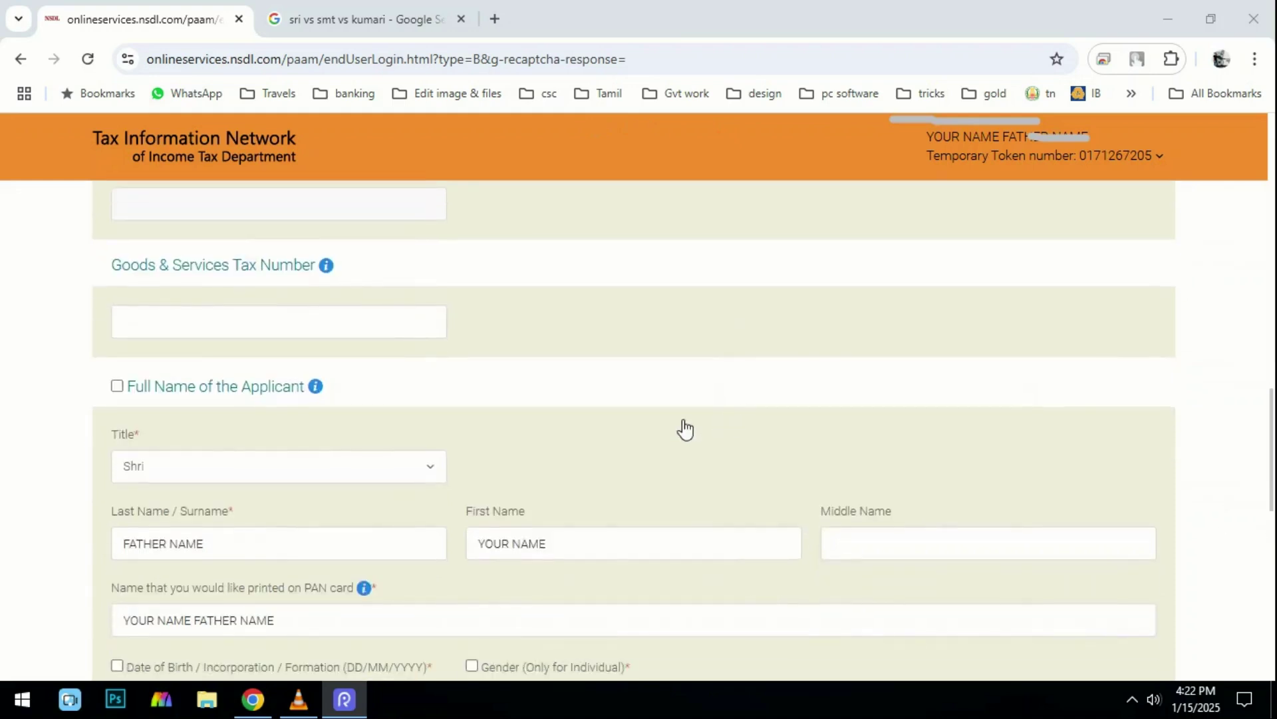
scroll(727, 424, "down", 2)
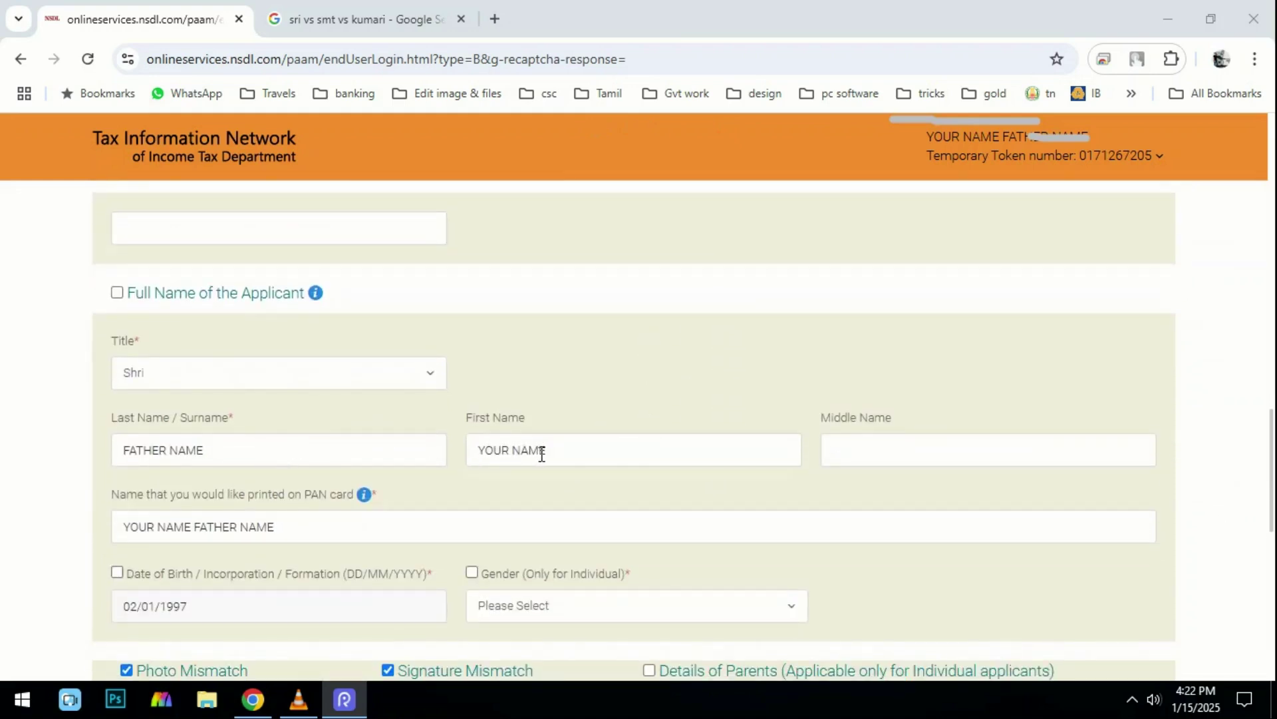
scroll(541, 455, "down", 2)
left_click_drag(275, 433, 122, 433)
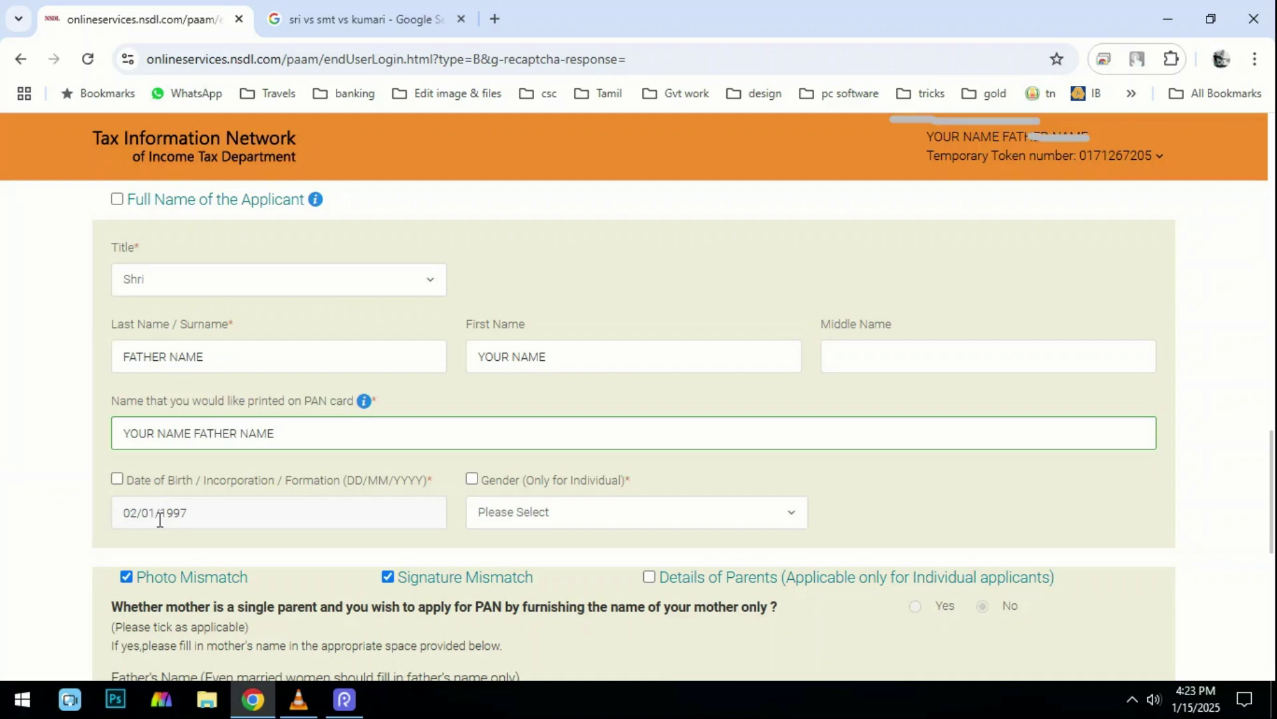
left_click_drag(196, 513, 74, 527)
left_click(77, 529)
left_click_drag(197, 516, 100, 530)
left_click(99, 530)
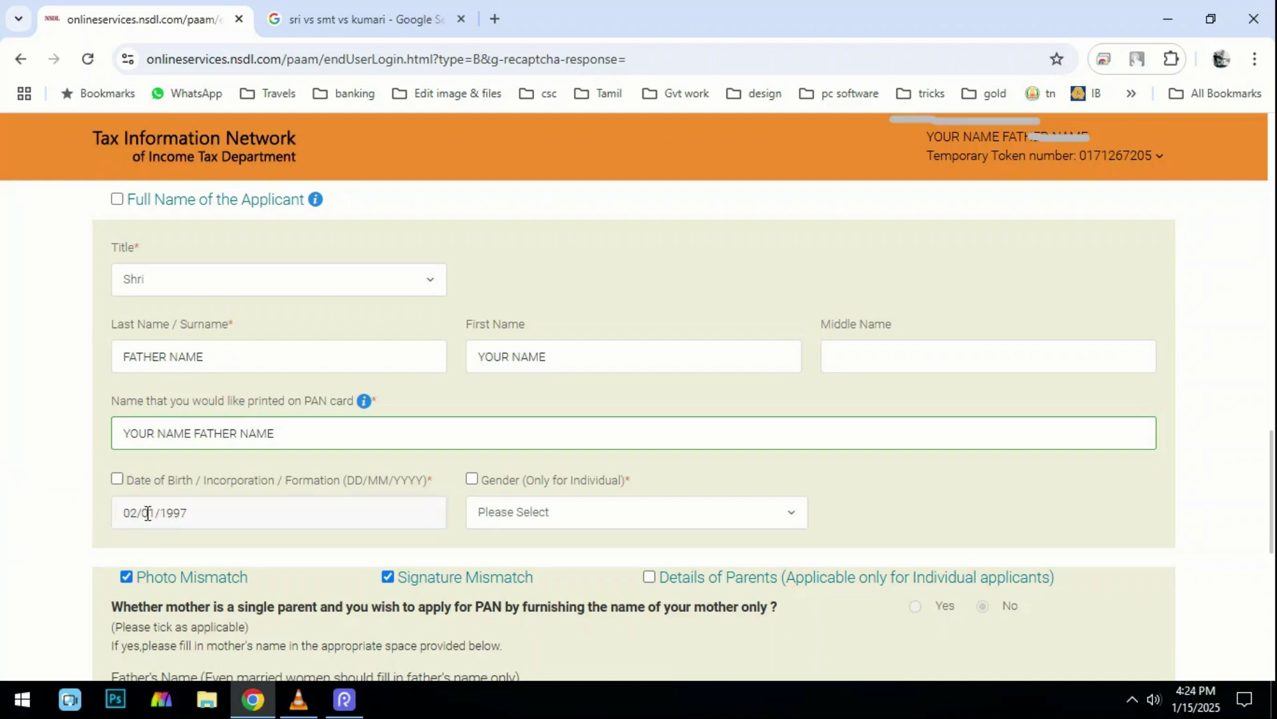
left_click(518, 526)
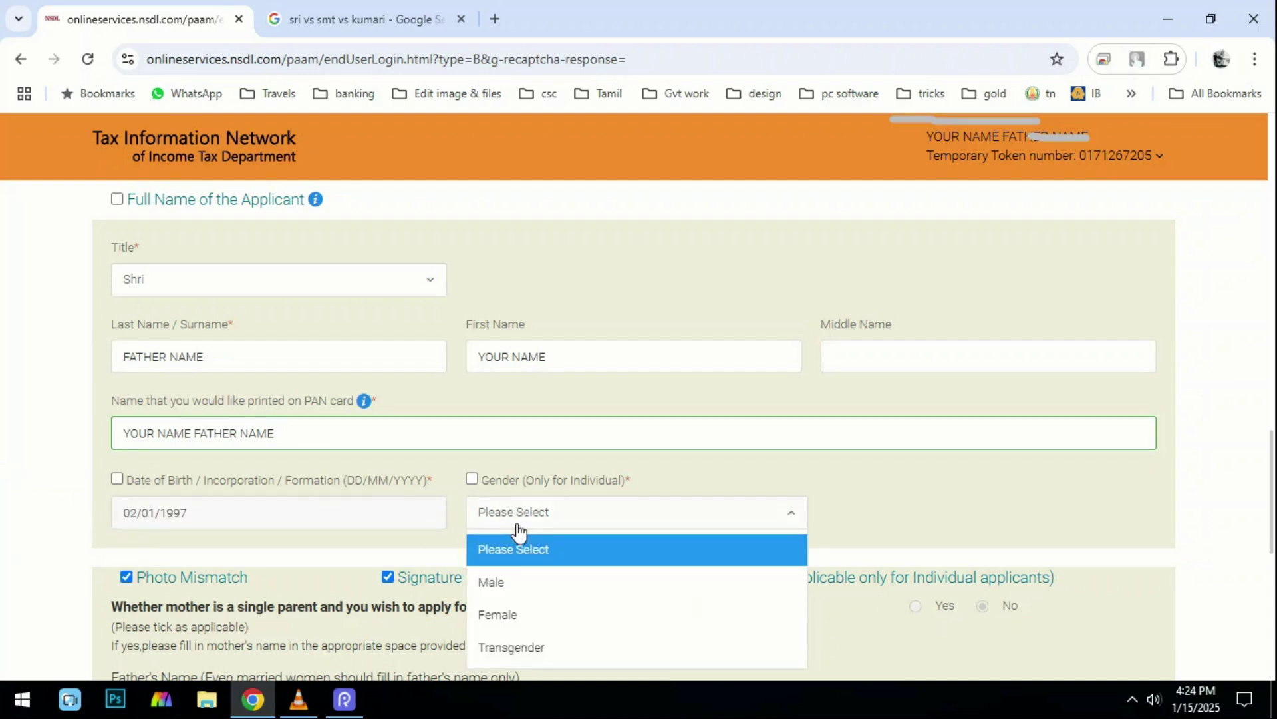
left_click(522, 580)
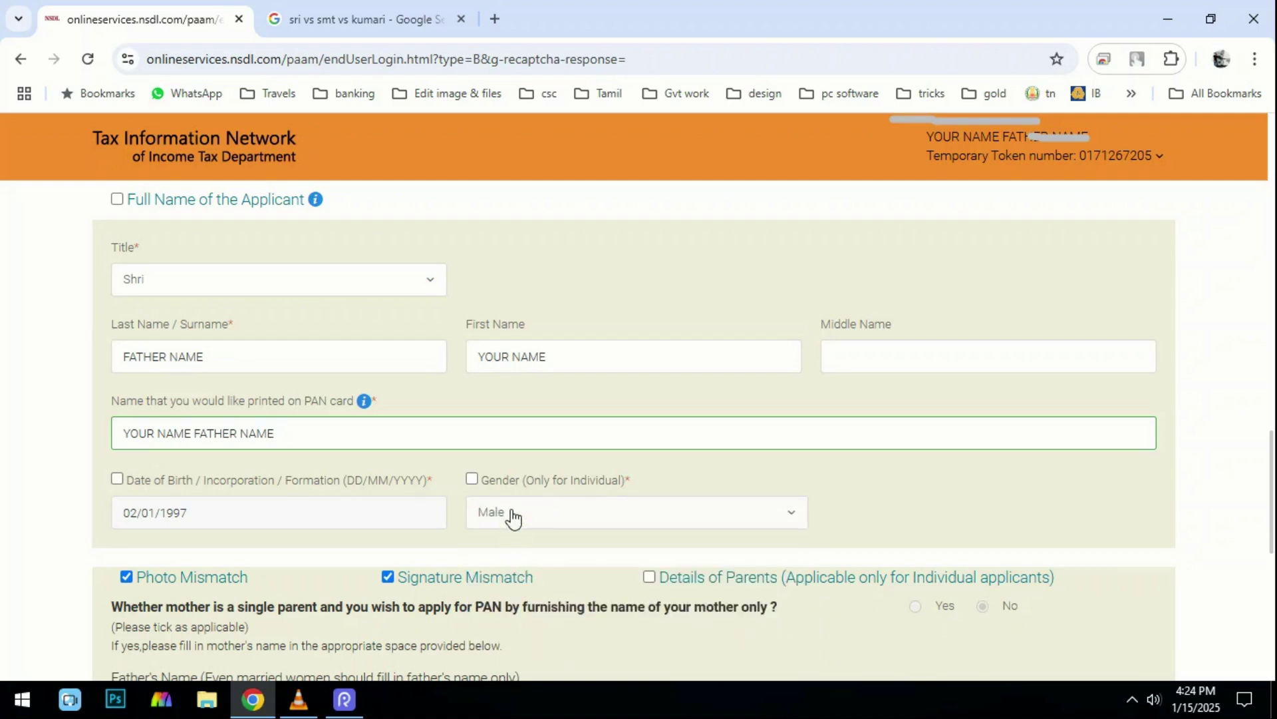
Enter the father's surname FAT and first name FATHER NAME.
scroll(512, 516, "down", 1)
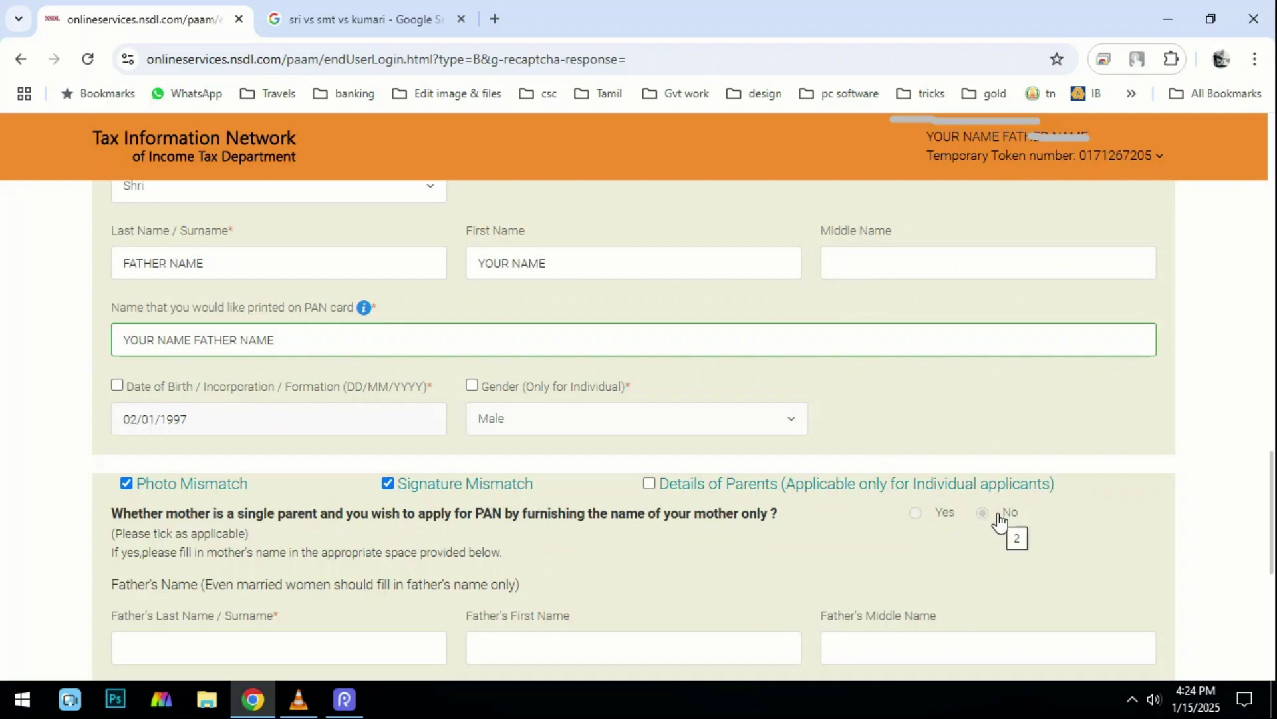
scroll(999, 523, "down", 3)
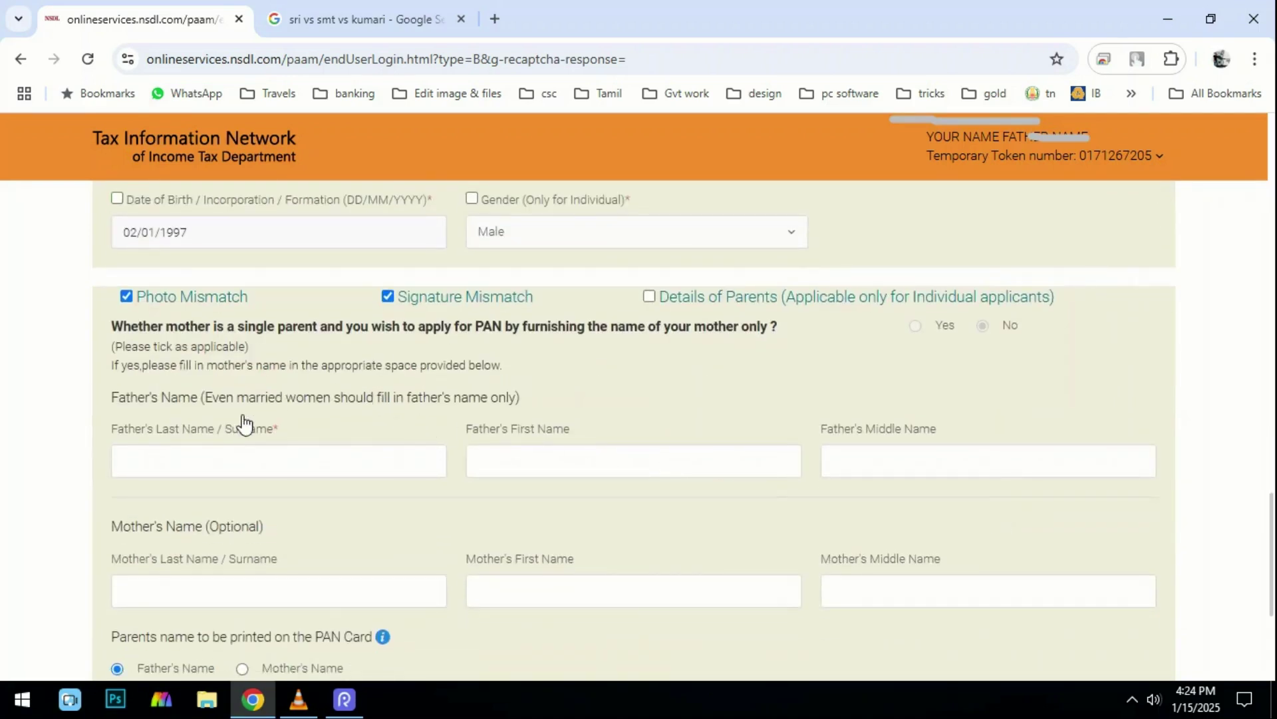
left_click(222, 453)
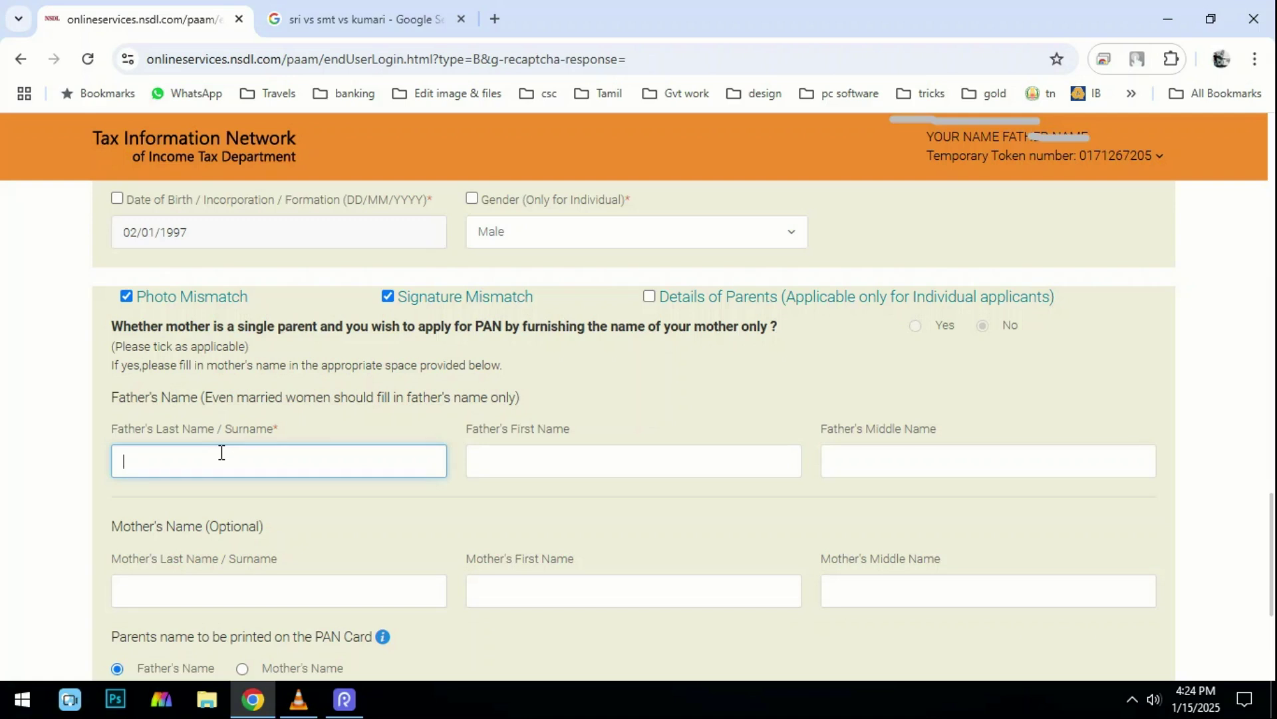
type("FAT")
key("Tab")
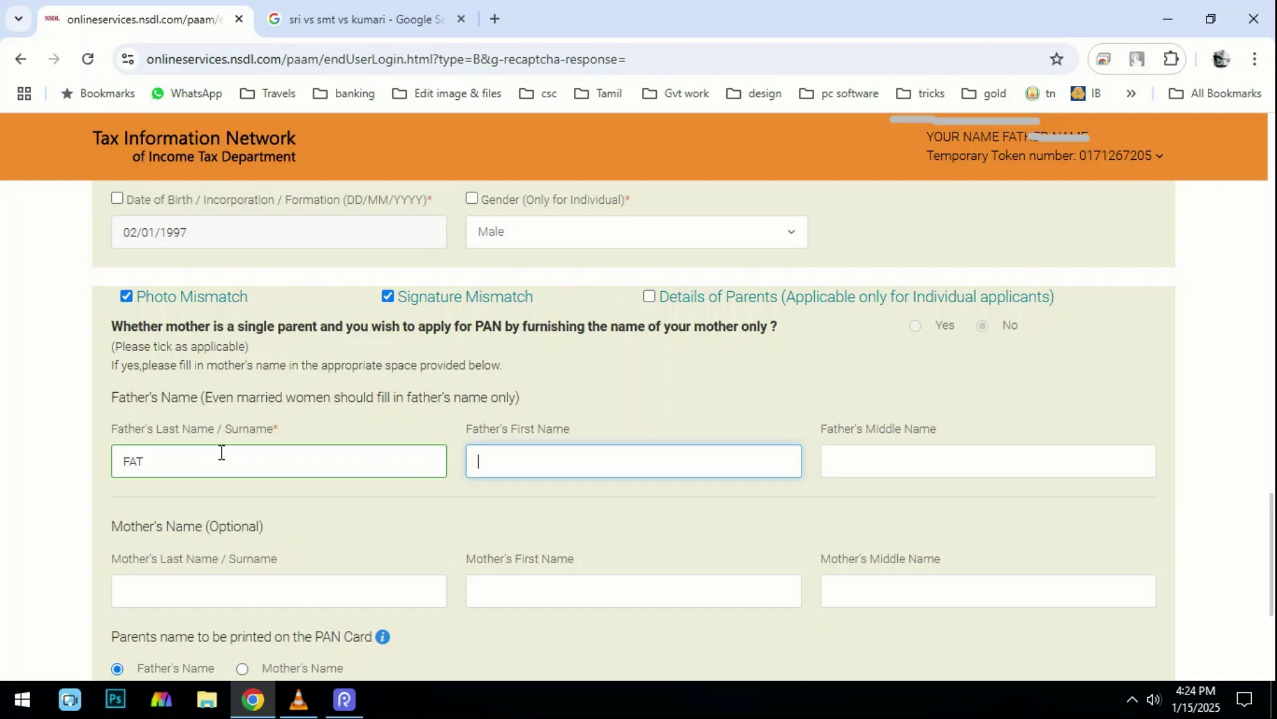
type("FATHER NAME")
Dismiss the alert and enter the mother's surname MA and first name MOTHER NAME.
key("Tab")
key("Tab")
scroll(213, 459, "down", 3)
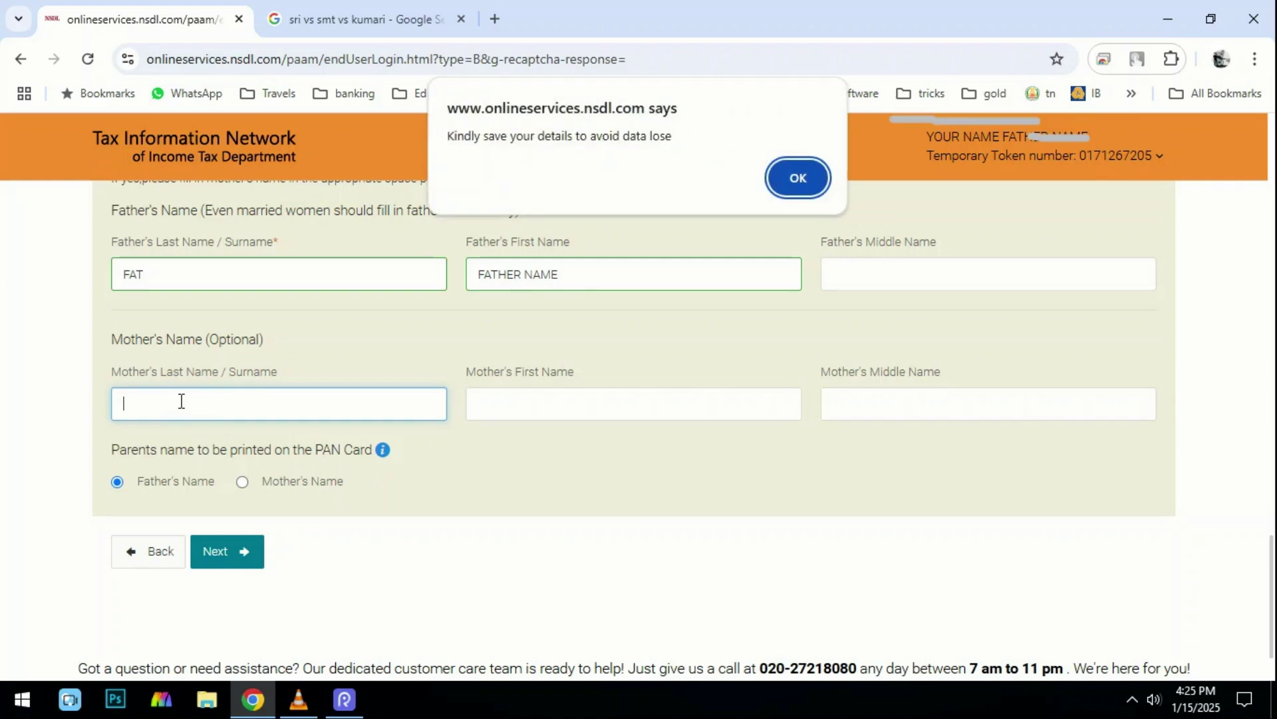
key("Return")
type("MA")
mouse_move(485, 357)
left_mouse_down()
mouse_move(550, 405)
mouse_move(664, 442)
left_mouse_up()
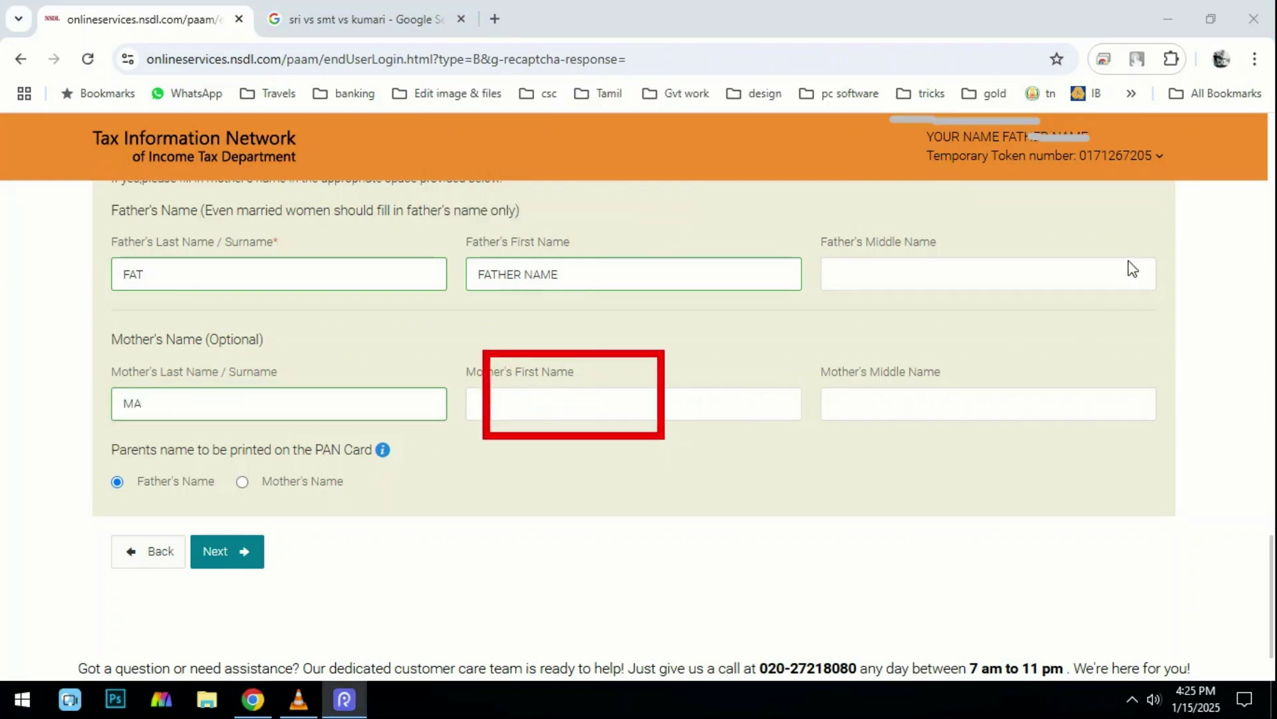
left_click(486, 402)
type("MOTHER NAME")
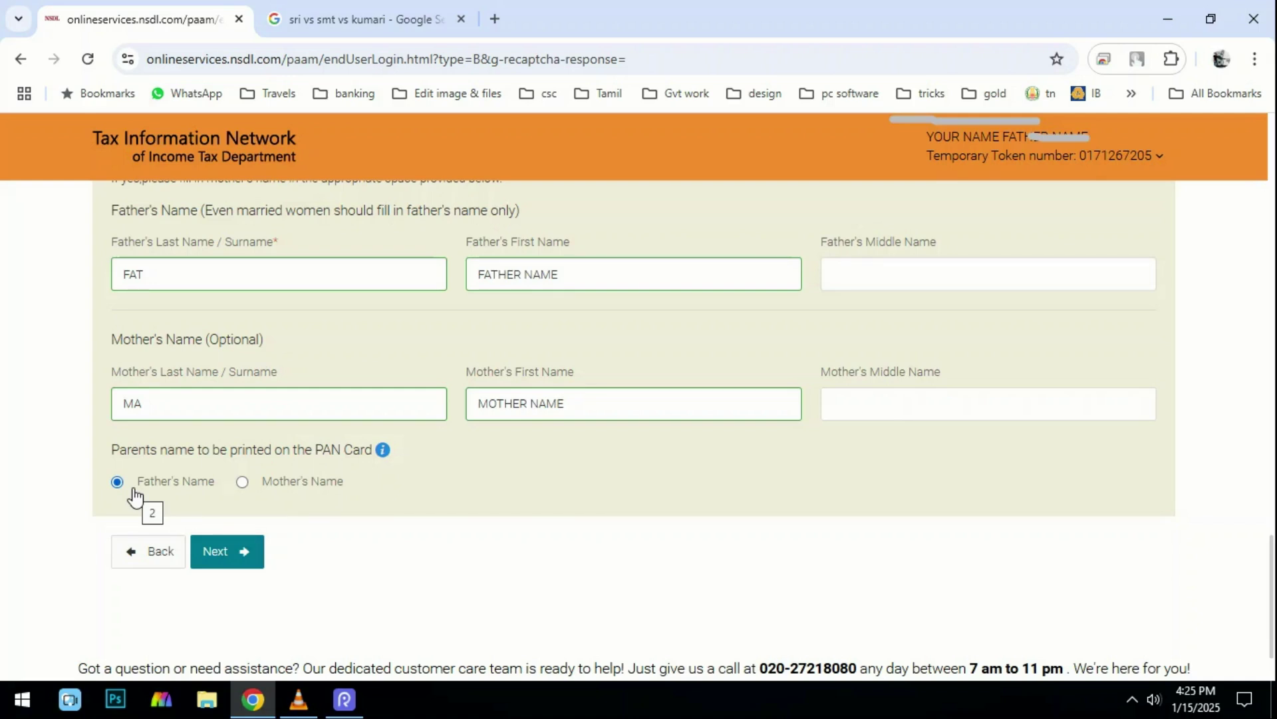
scroll(133, 494, "up", 1)
scroll(128, 519, "down", 2)
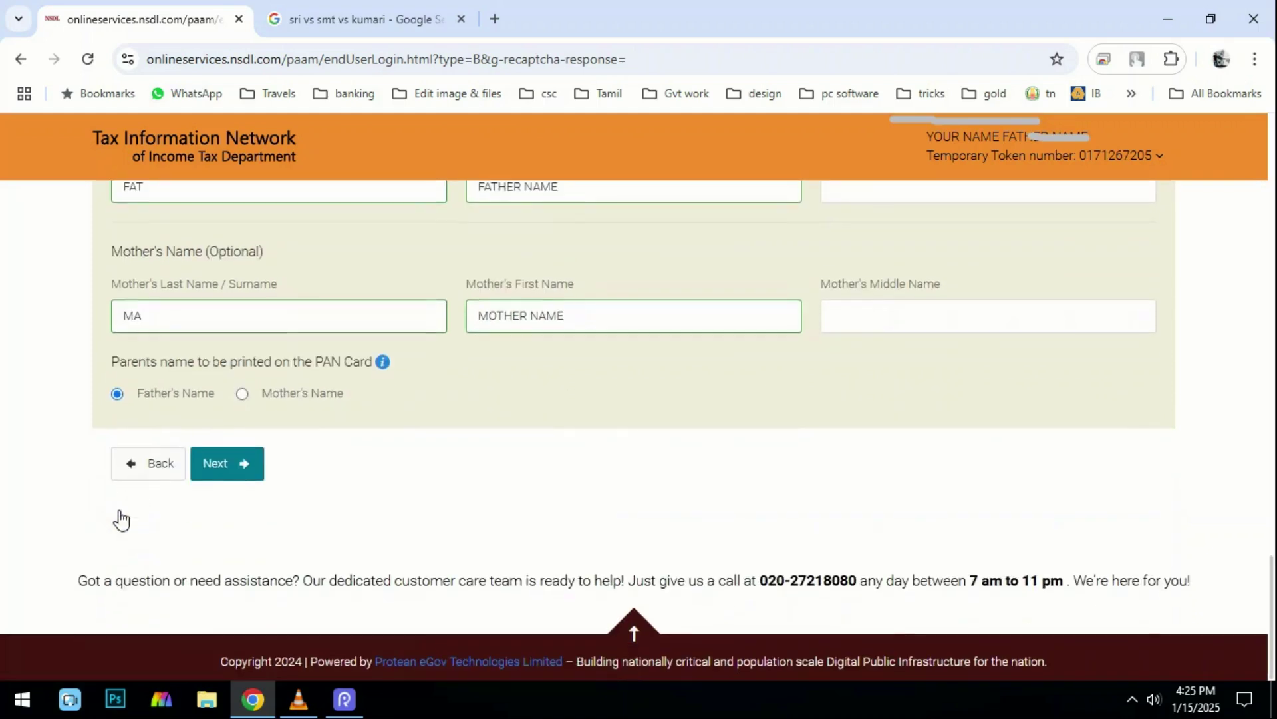
Move to the contact details and set the phone country code to INDIA (91).
left_click(213, 463)
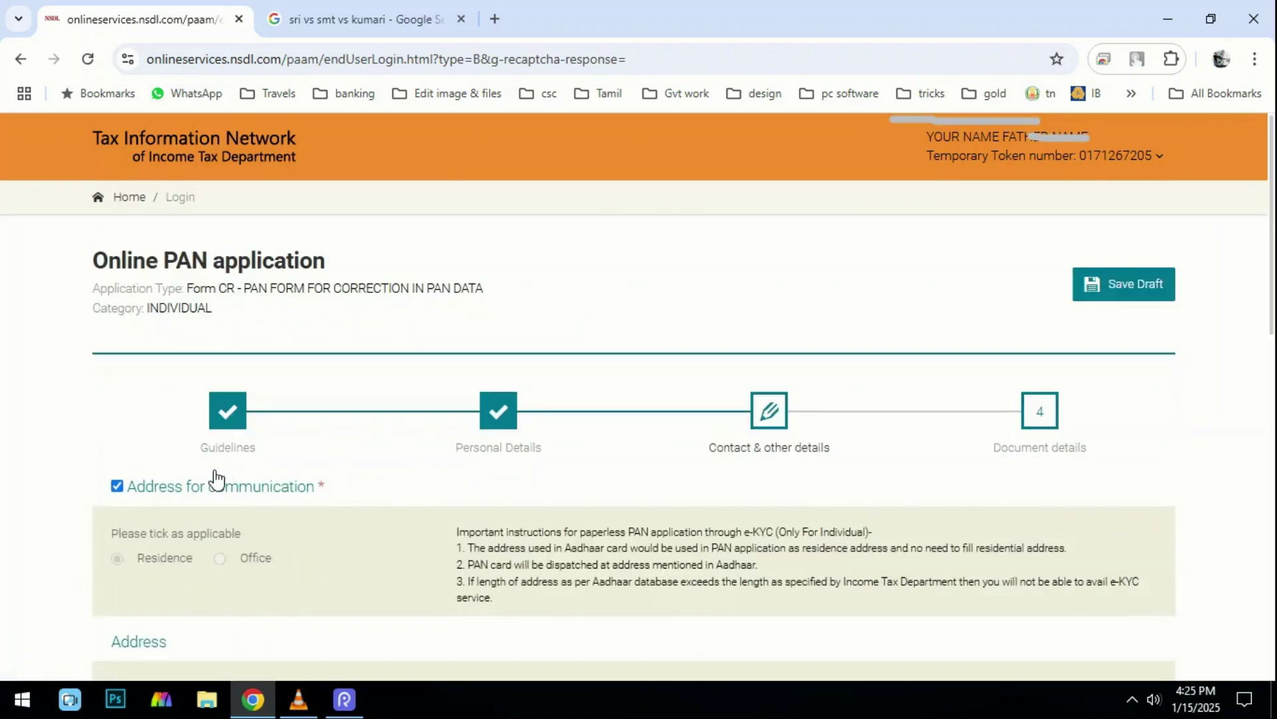
scroll(216, 477, "down", 1)
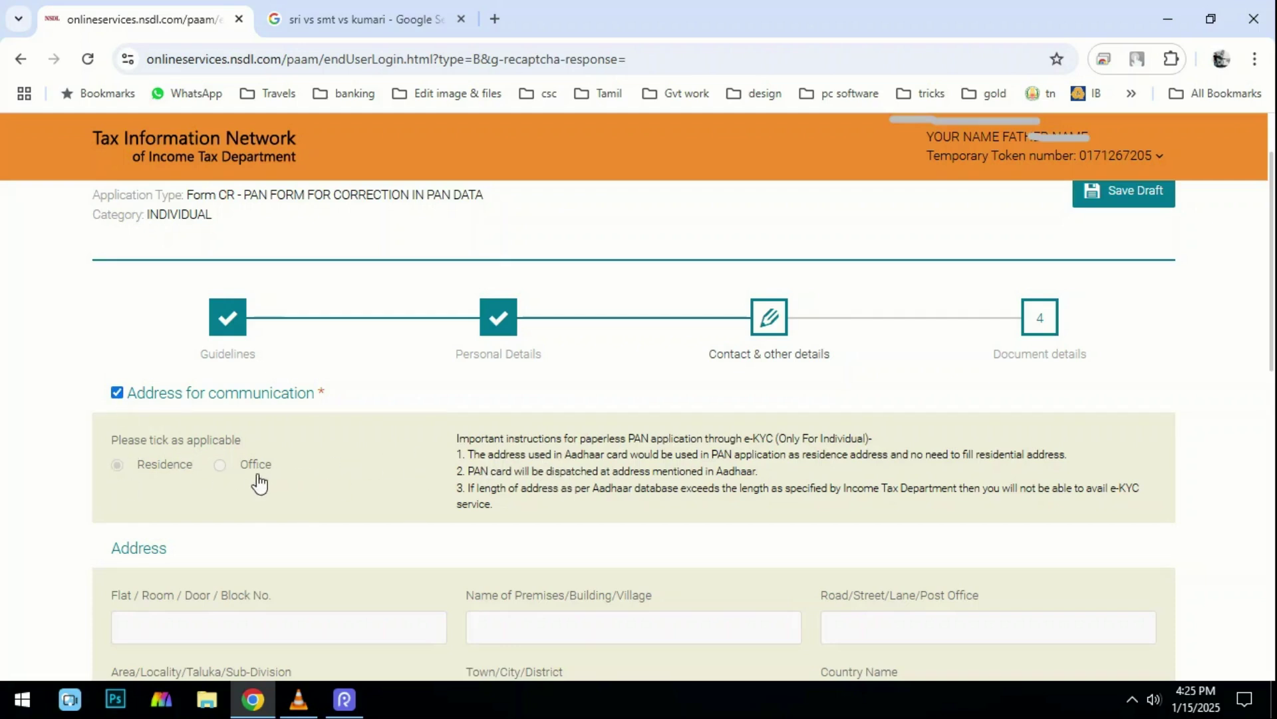
scroll(259, 480, "down", 2)
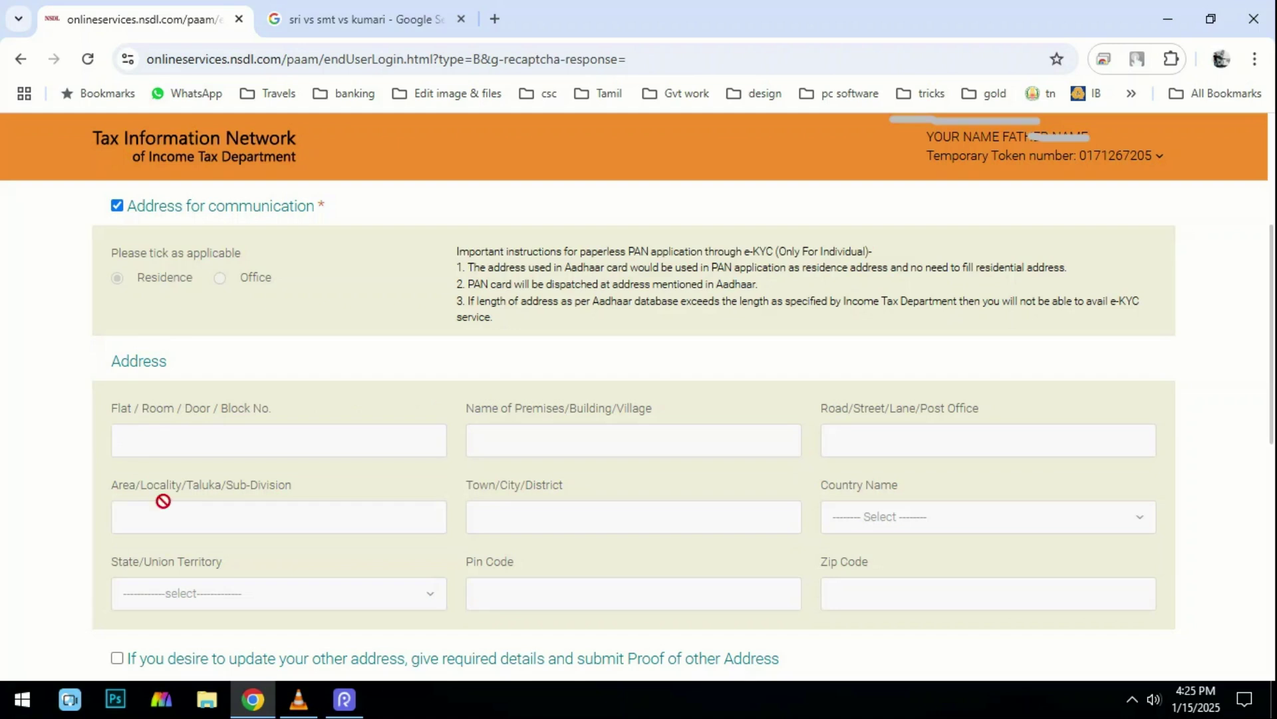
scroll(151, 450, "down", 2)
scroll(174, 296, "down", 1)
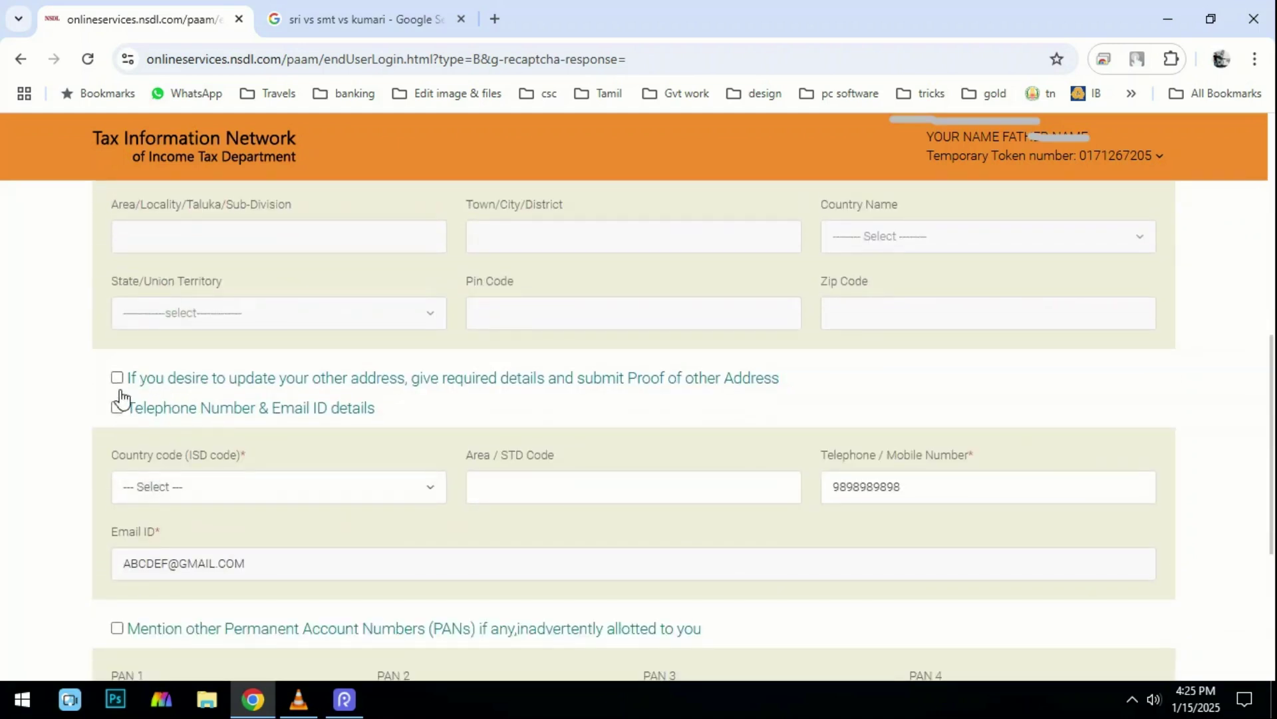
left_click(213, 492)
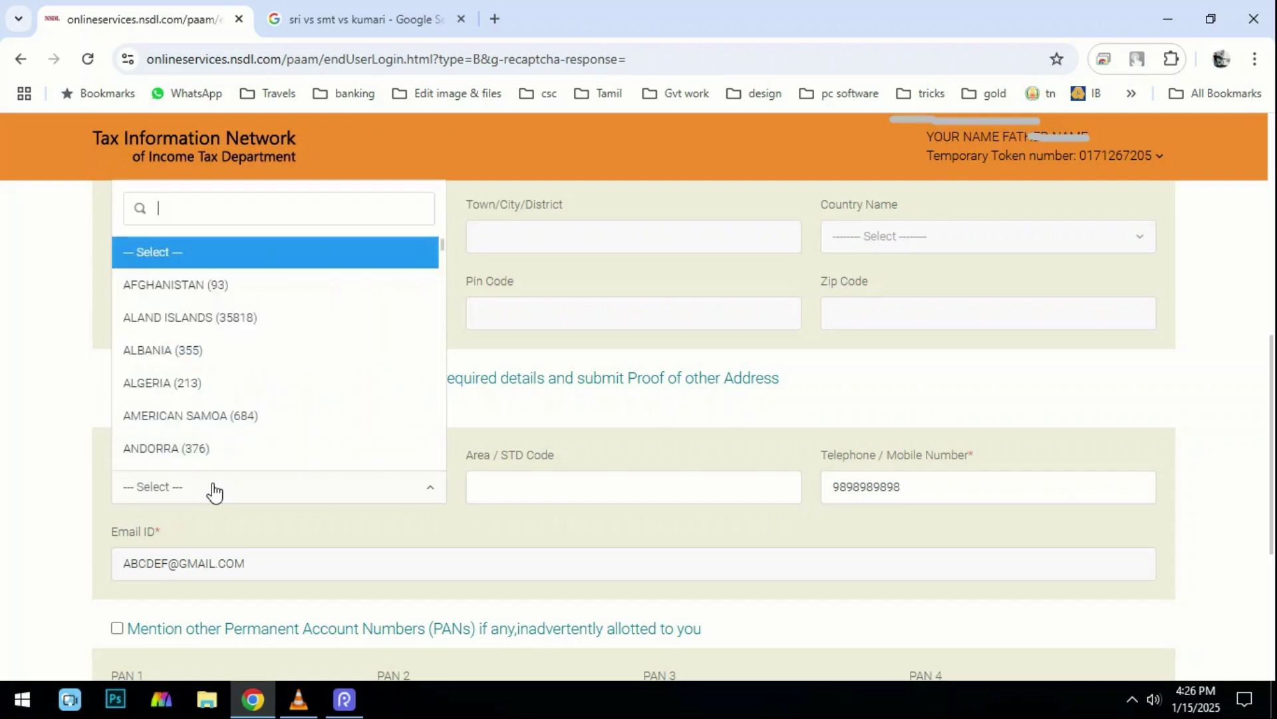
type("ind")
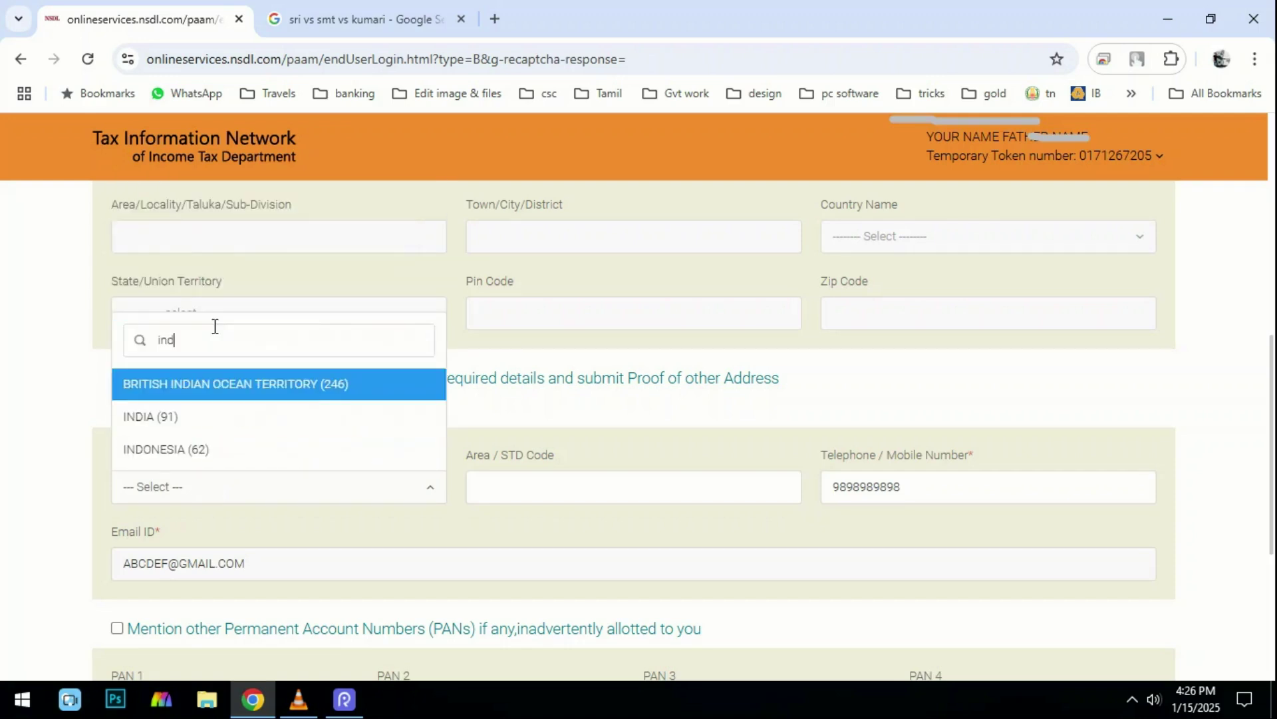
left_click(210, 417)
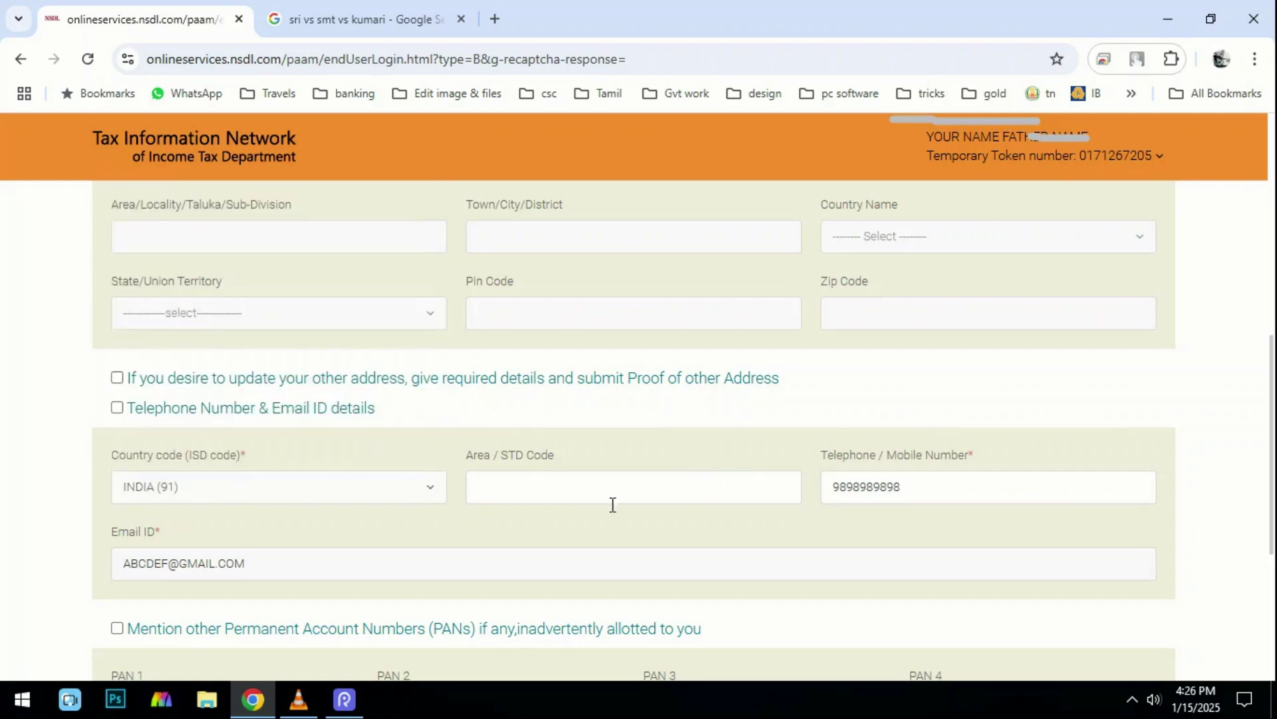
Review the mobile number and continue to the Document details step.
mouse_move(962, 491)
left_mouse_down()
mouse_move(824, 480)
mouse_move(817, 447)
mouse_move(988, 530)
mouse_move(1024, 523)
left_mouse_up()
left_click(908, 471)
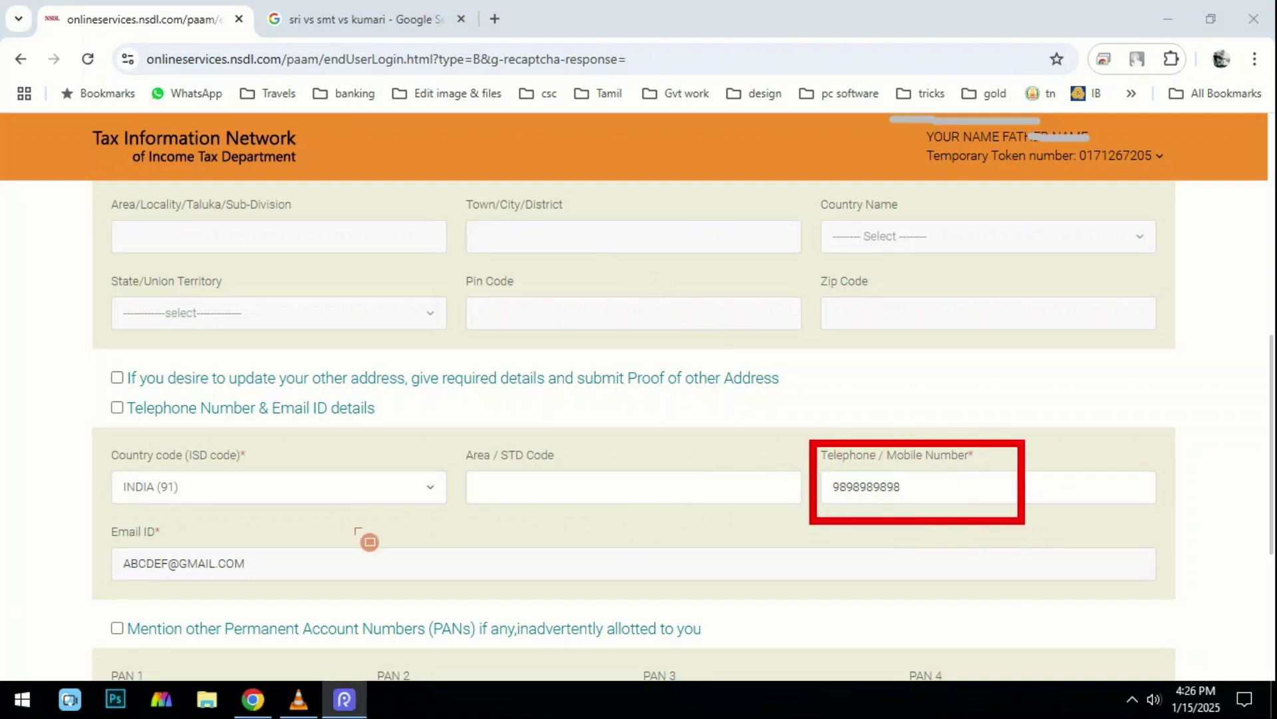
mouse_move(85, 525)
left_mouse_down()
mouse_move(157, 571)
mouse_move(328, 593)
left_mouse_up()
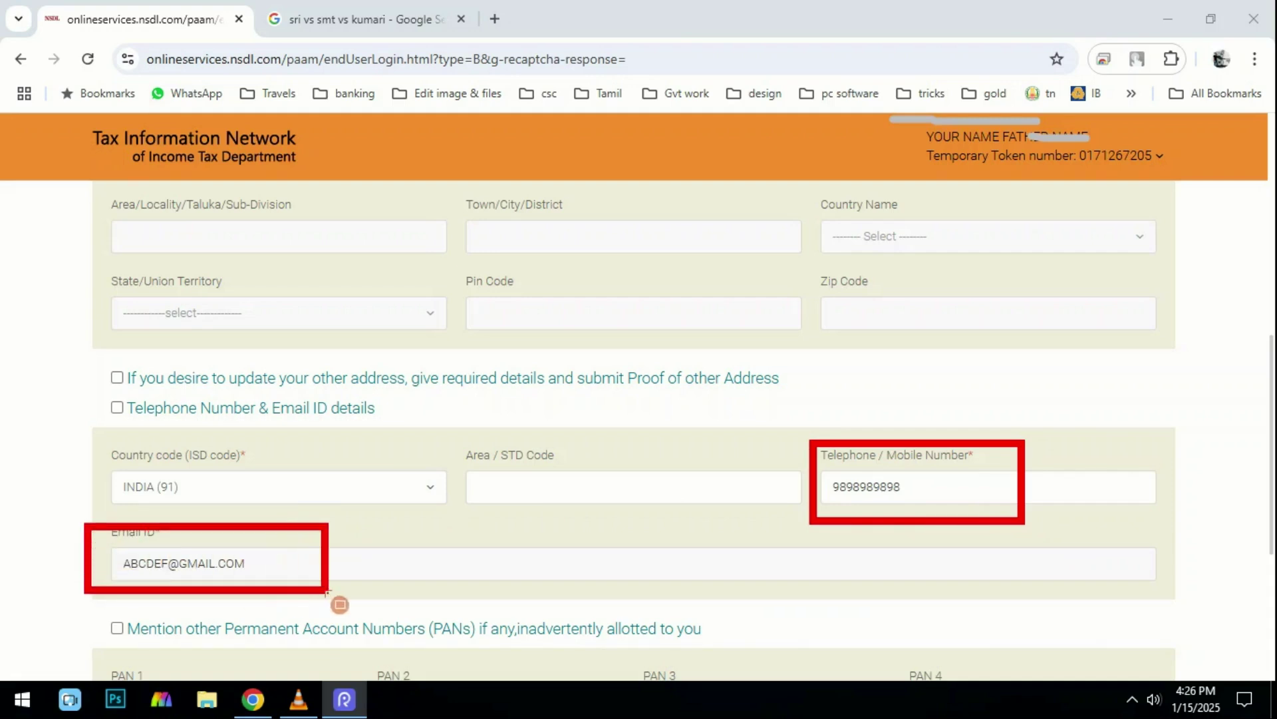
key("Escape")
scroll(299, 585, "down", 3)
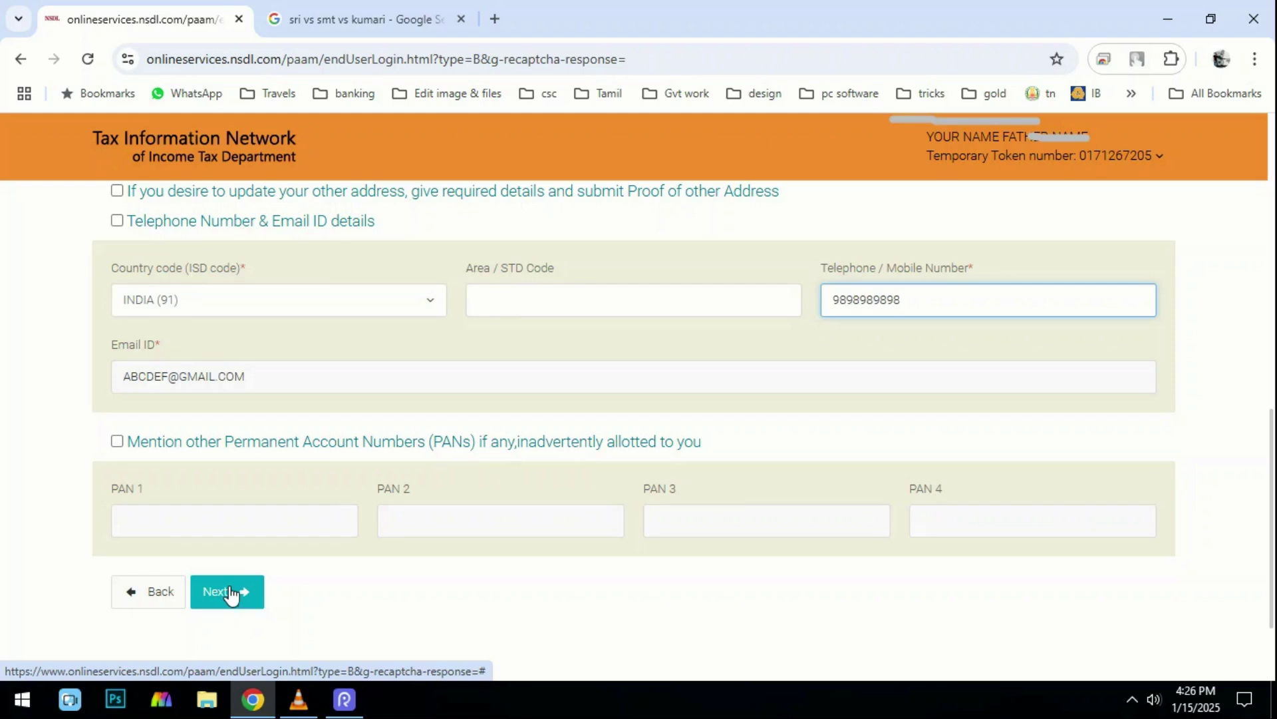
left_click(229, 594)
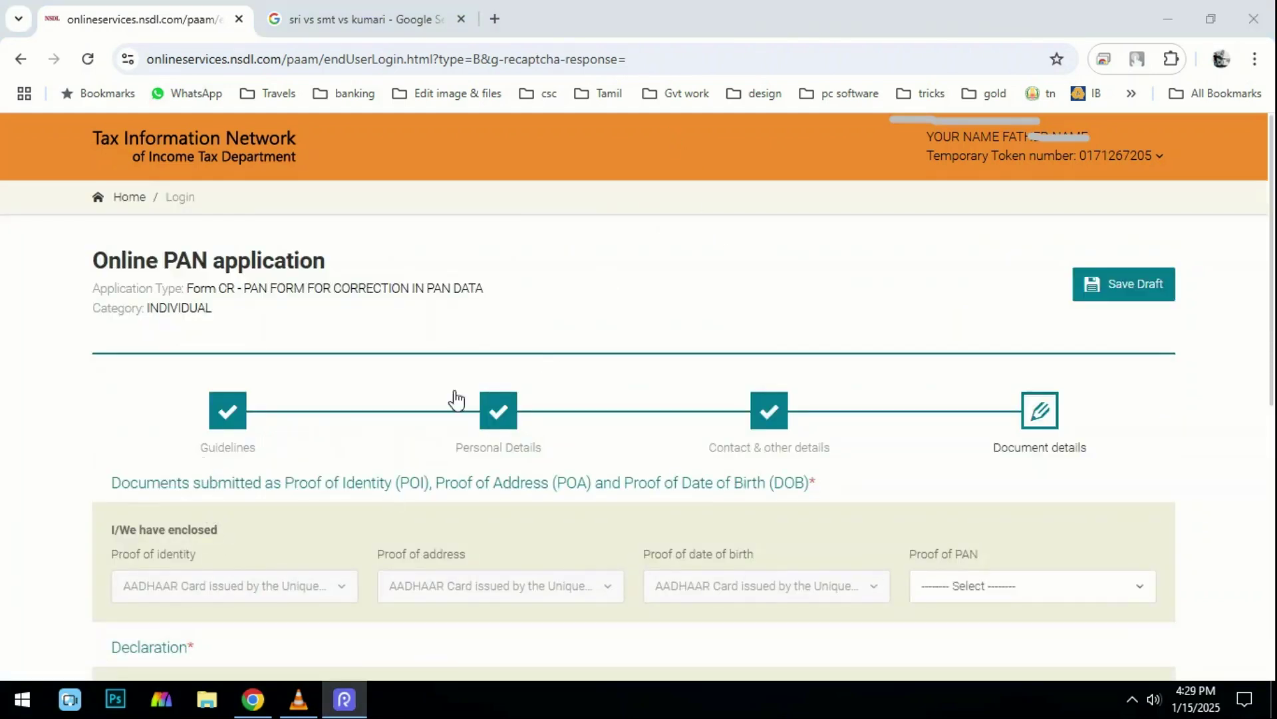
Set the Proof of PAN to No Document.
mouse_move(87, 530)
left_mouse_down()
mouse_move(347, 630)
mouse_move(858, 630)
left_mouse_up()
mouse_move(892, 530)
left_mouse_down()
mouse_move(1071, 613)
mouse_move(1124, 613)
left_mouse_up()
left_click(961, 588)
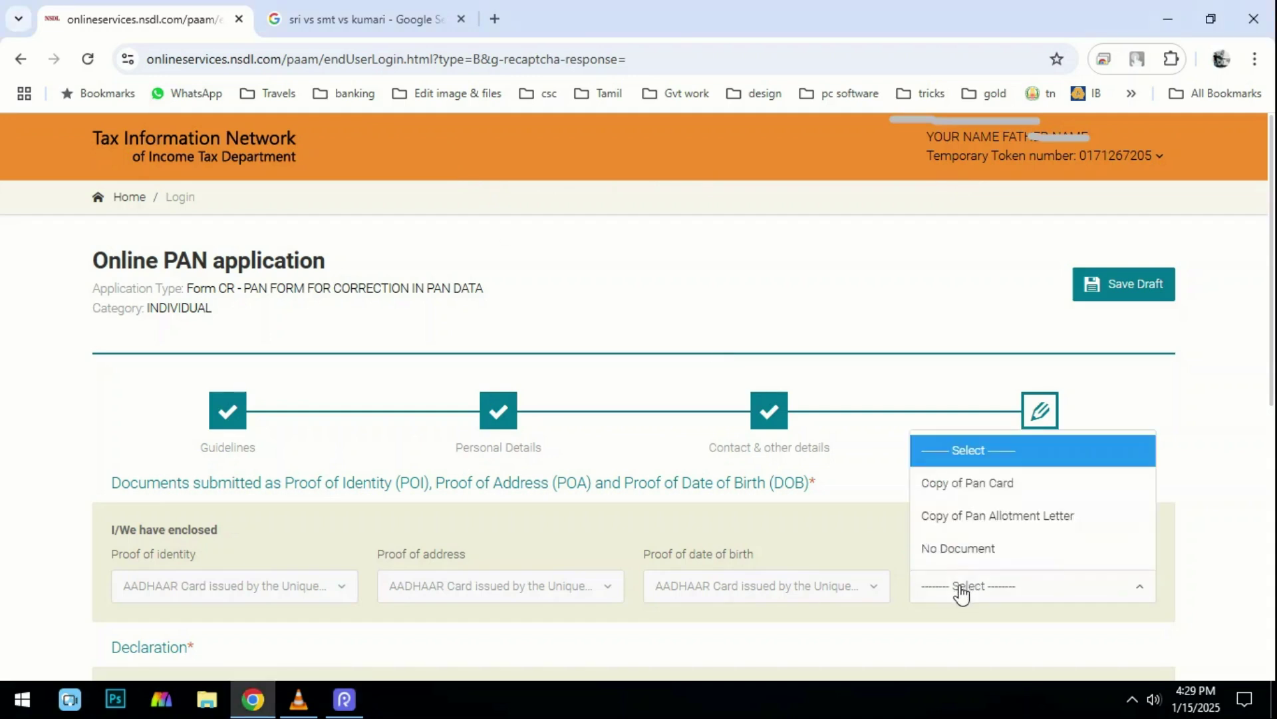
left_click(971, 551)
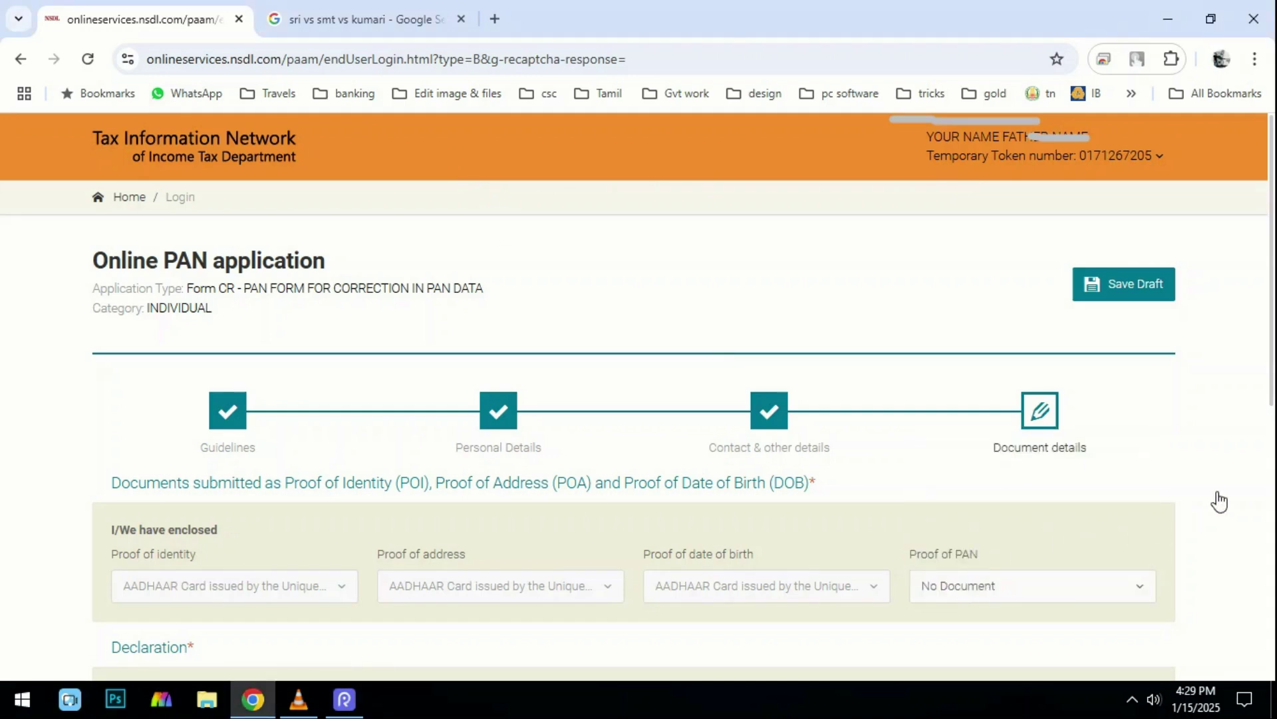
Declare the applicant's capacity as Himself/Herself and dismiss the save-details alert.
scroll(1222, 484, "down", 4)
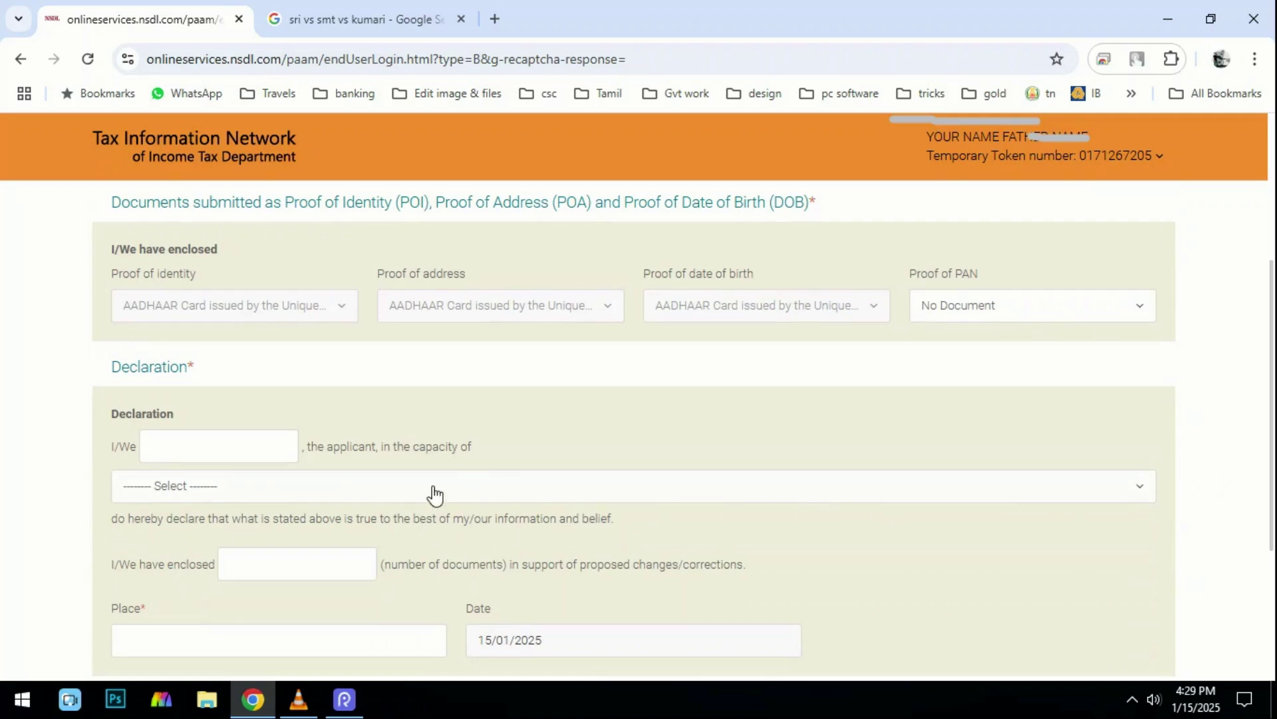
left_click(164, 446)
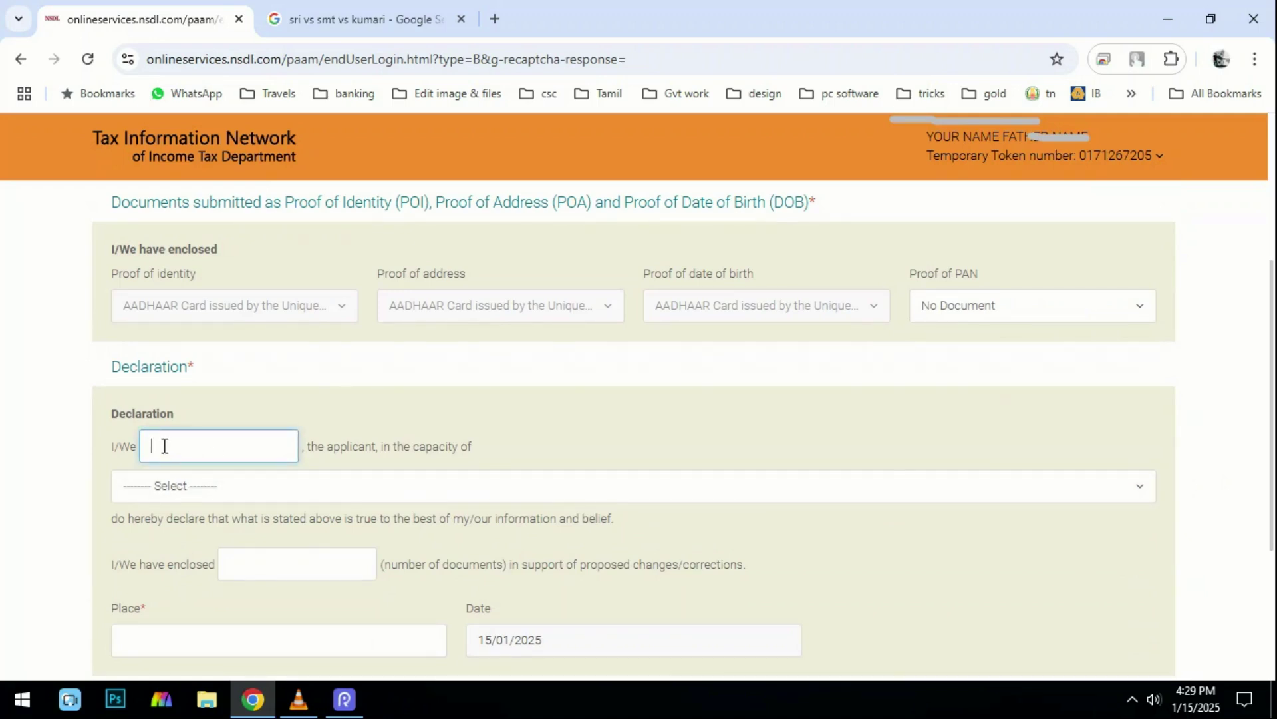
left_click(177, 485)
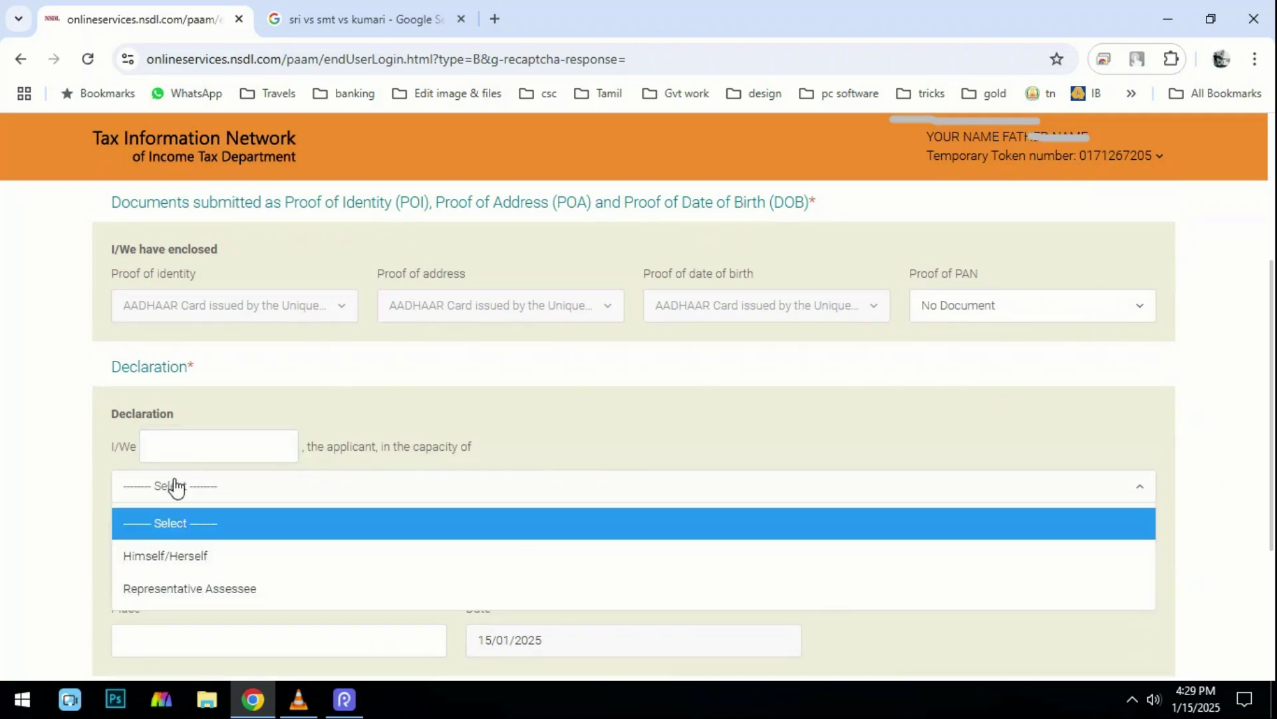
left_click(184, 559)
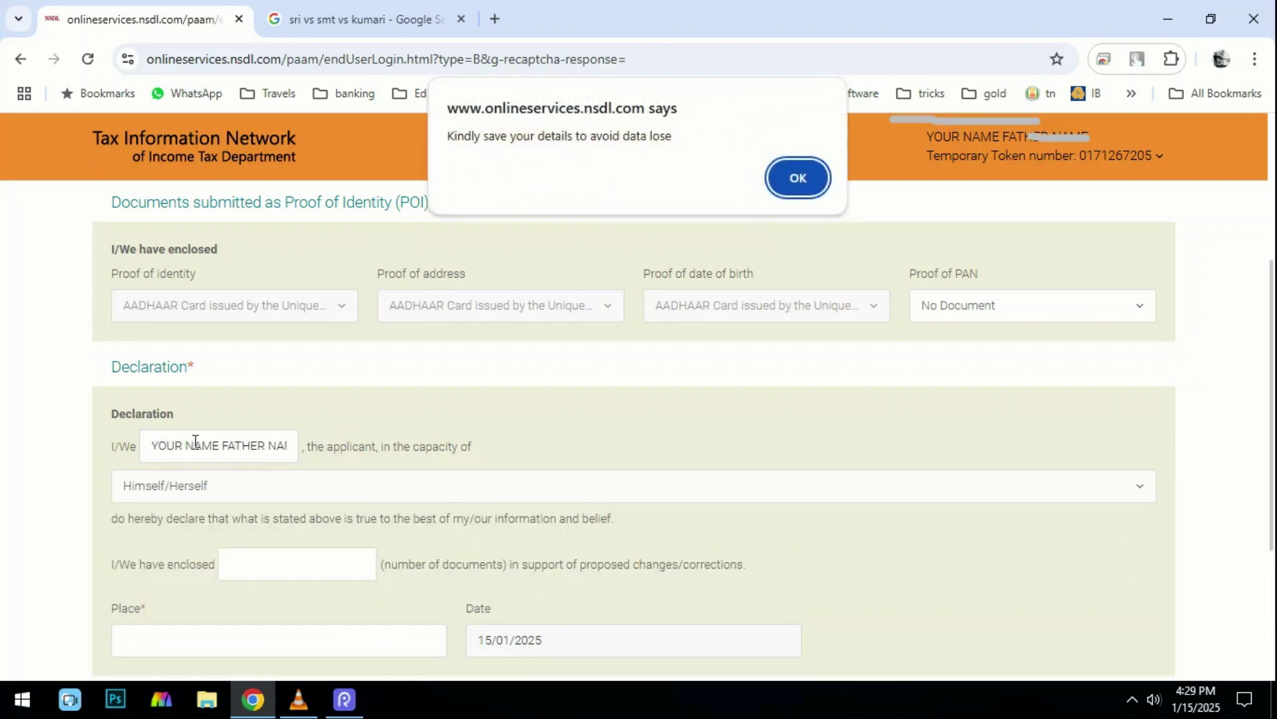
key("Return")
scroll(249, 408, "down", 3)
Enter 1 enclosed document and place PLACE, then submit the application form.
left_click(250, 368)
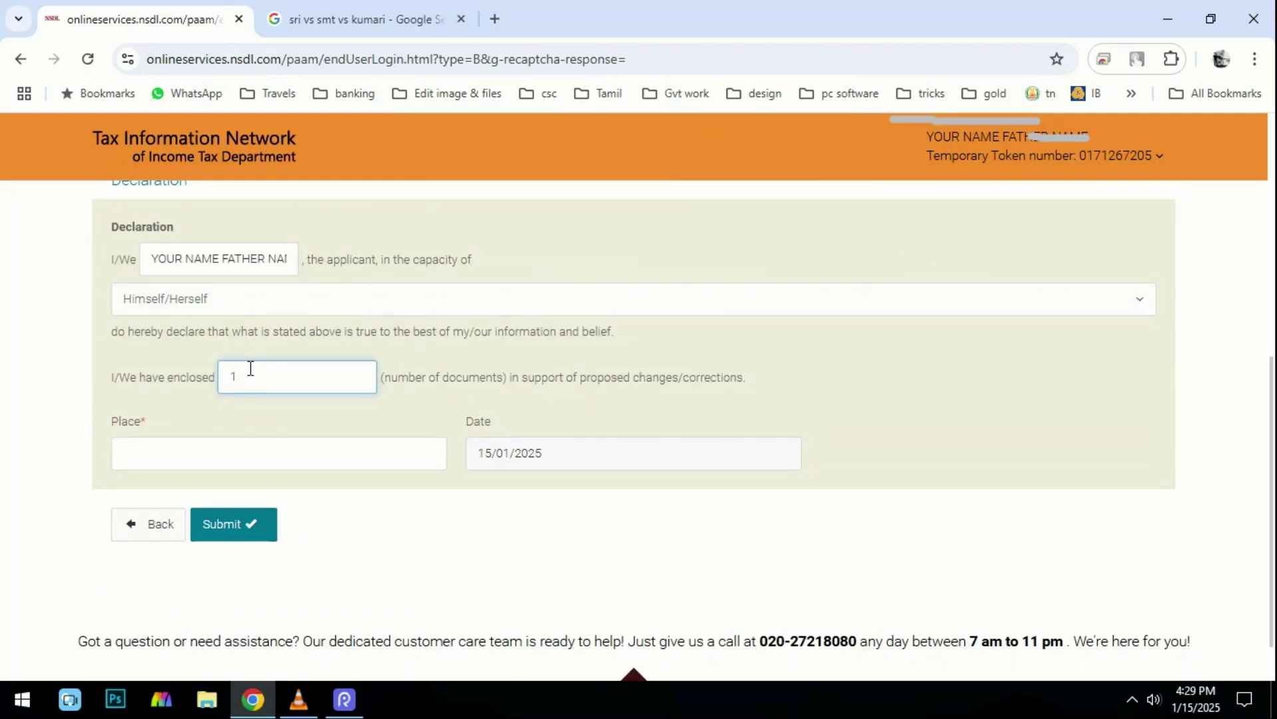
left_click(257, 464)
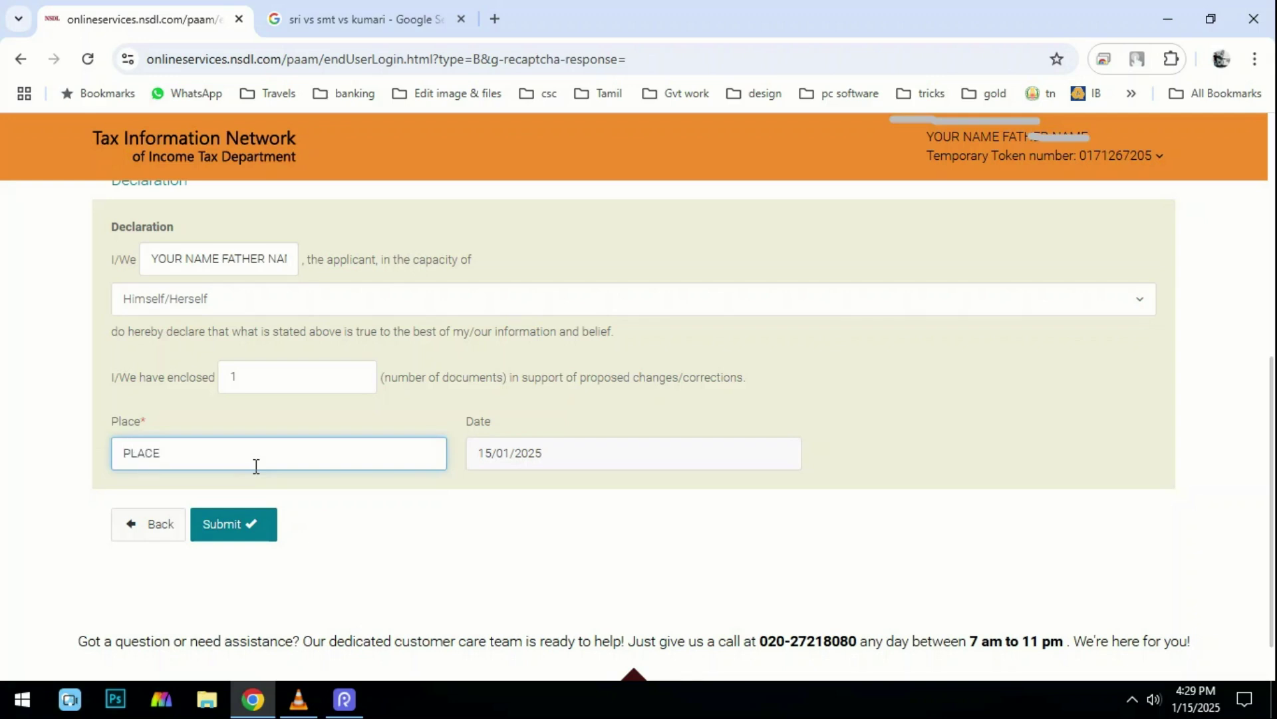
left_click(256, 526)
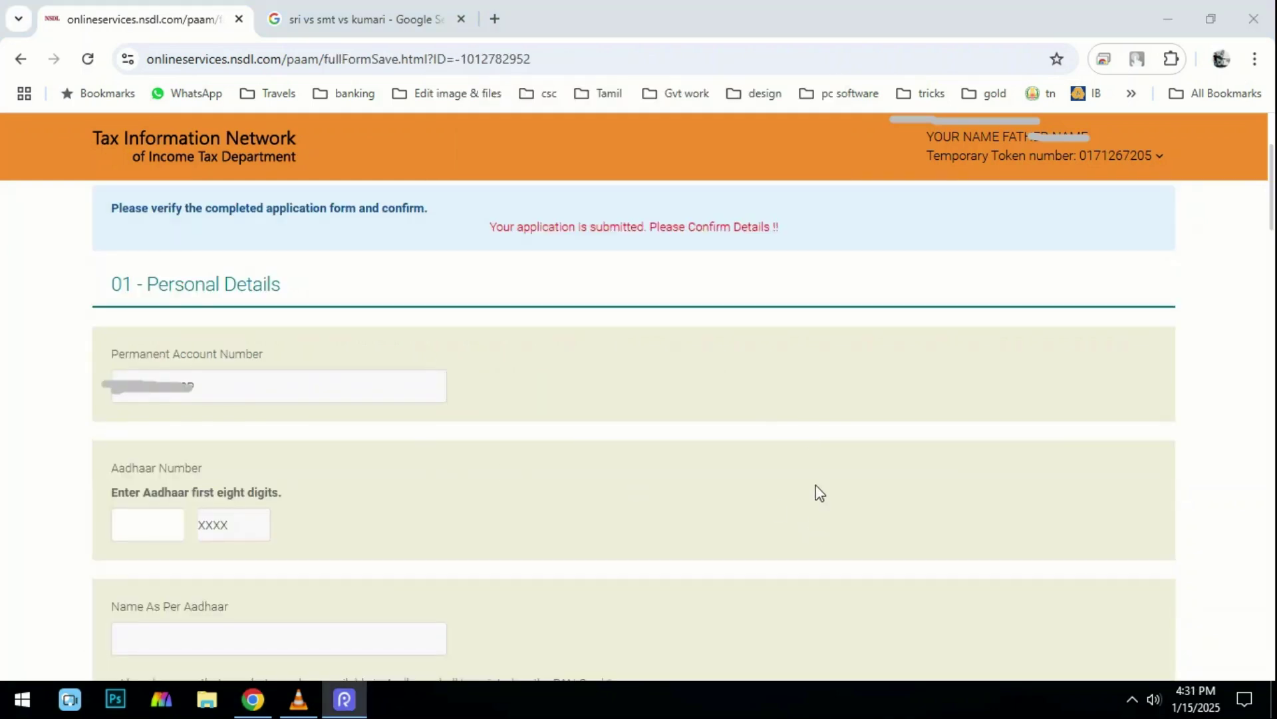
mouse_move(79, 326)
left_mouse_down()
mouse_move(318, 422)
mouse_move(497, 417)
left_mouse_up()
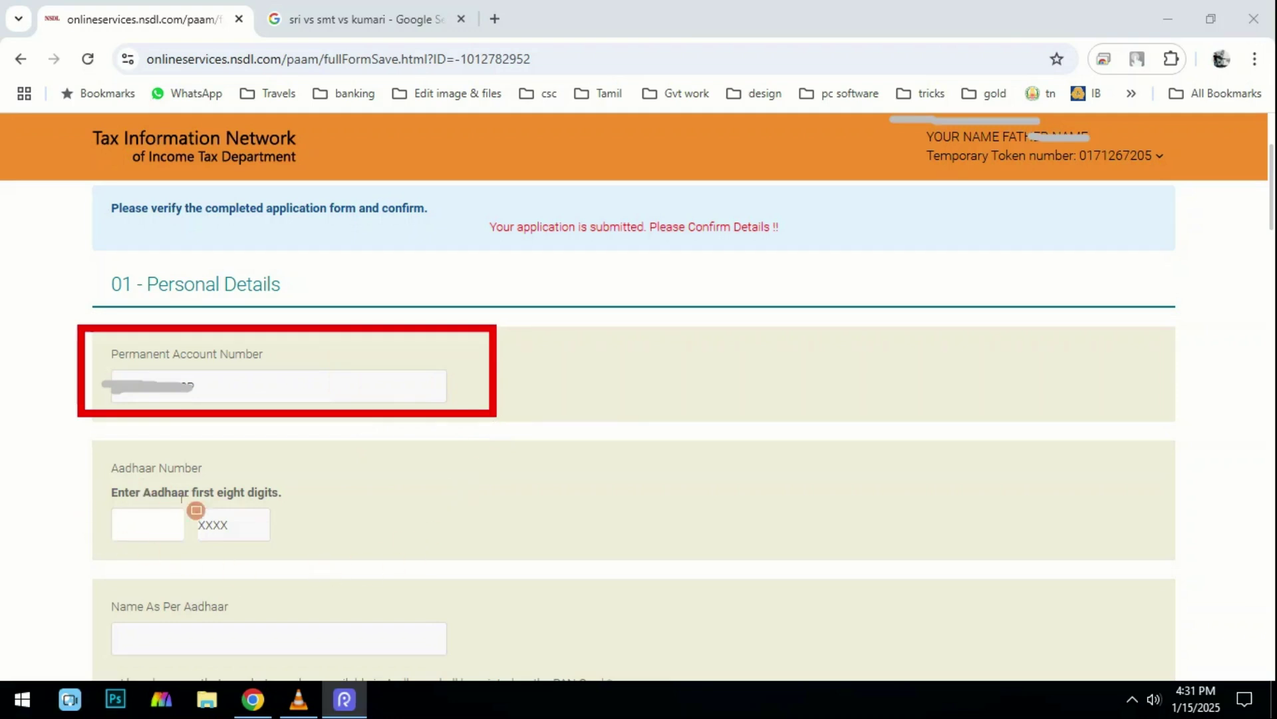
left_click_drag(189, 489, 326, 551)
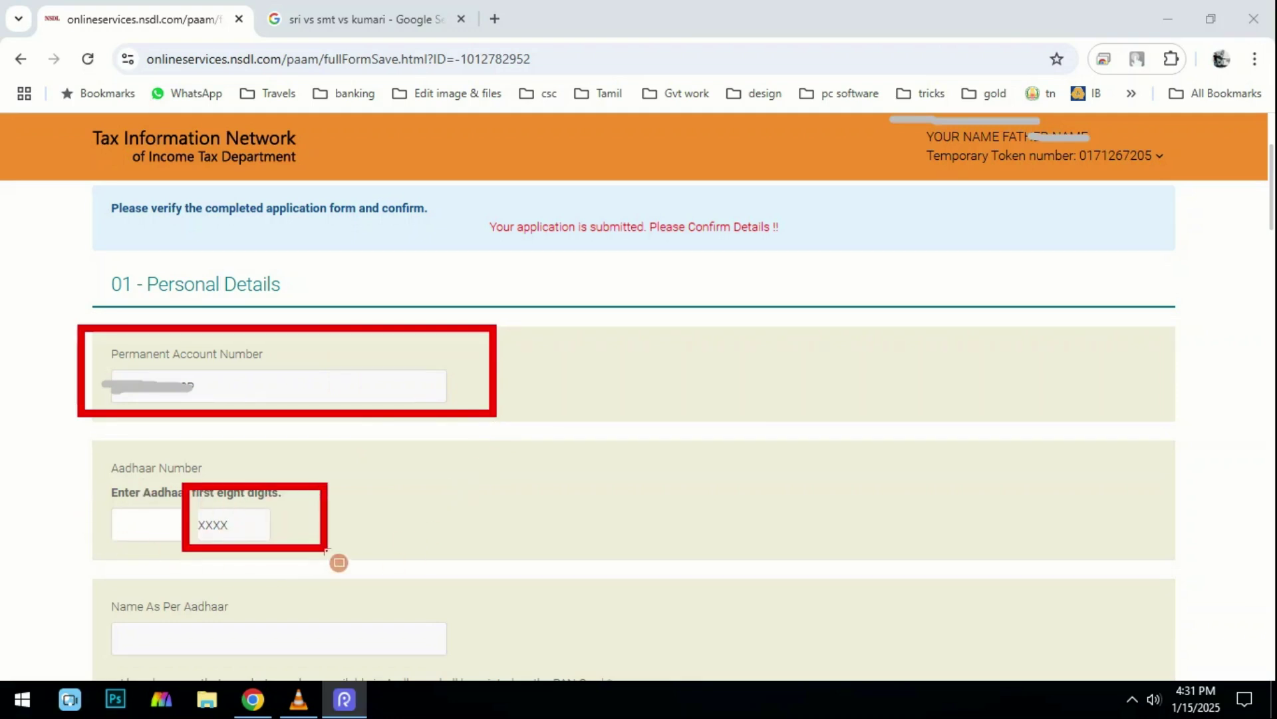
key("e")
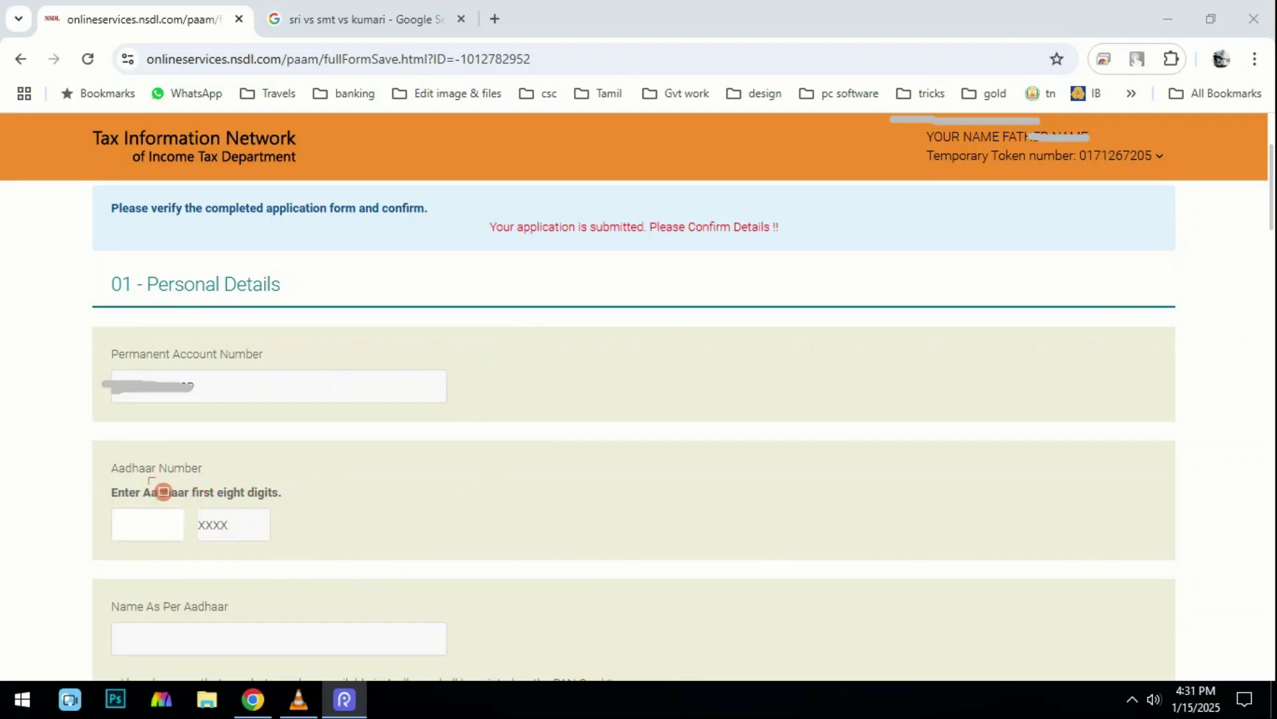
mouse_move(80, 478)
left_mouse_down()
mouse_move(141, 530)
mouse_move(195, 551)
left_mouse_up()
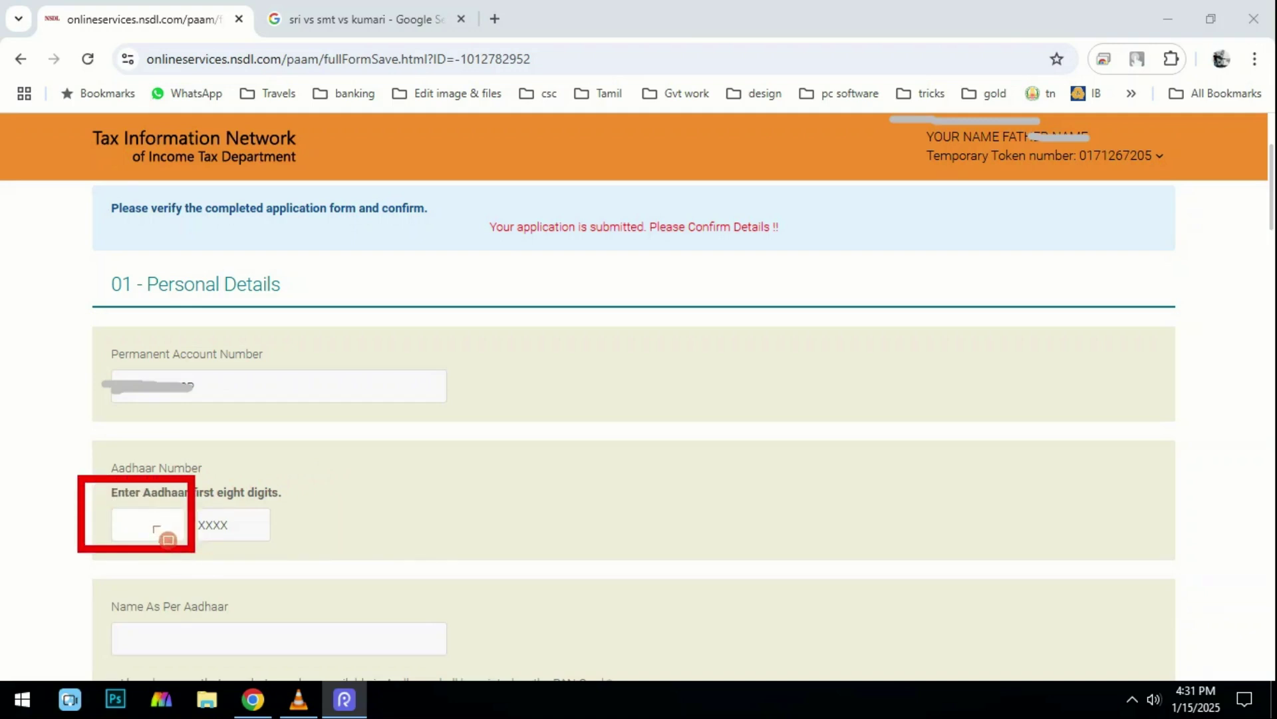
key("e")
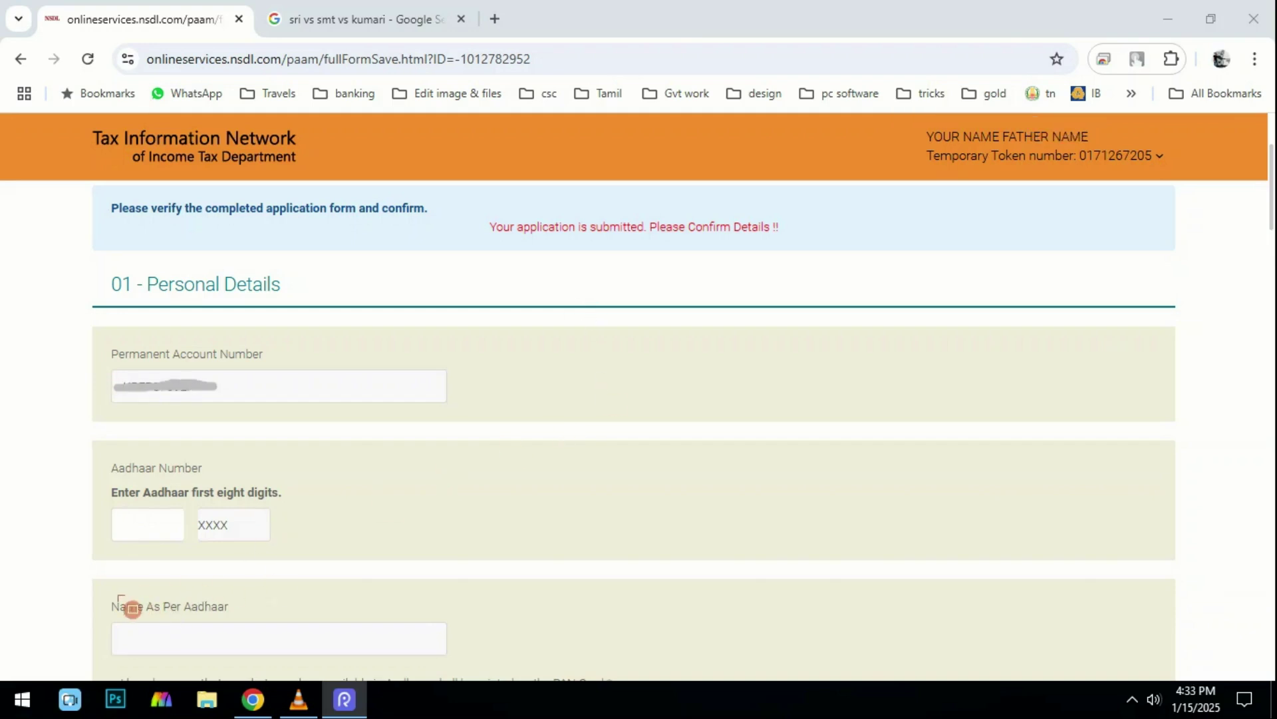
mouse_move(107, 592)
left_mouse_down()
mouse_move(128, 626)
mouse_move(239, 654)
mouse_move(436, 666)
left_mouse_up()
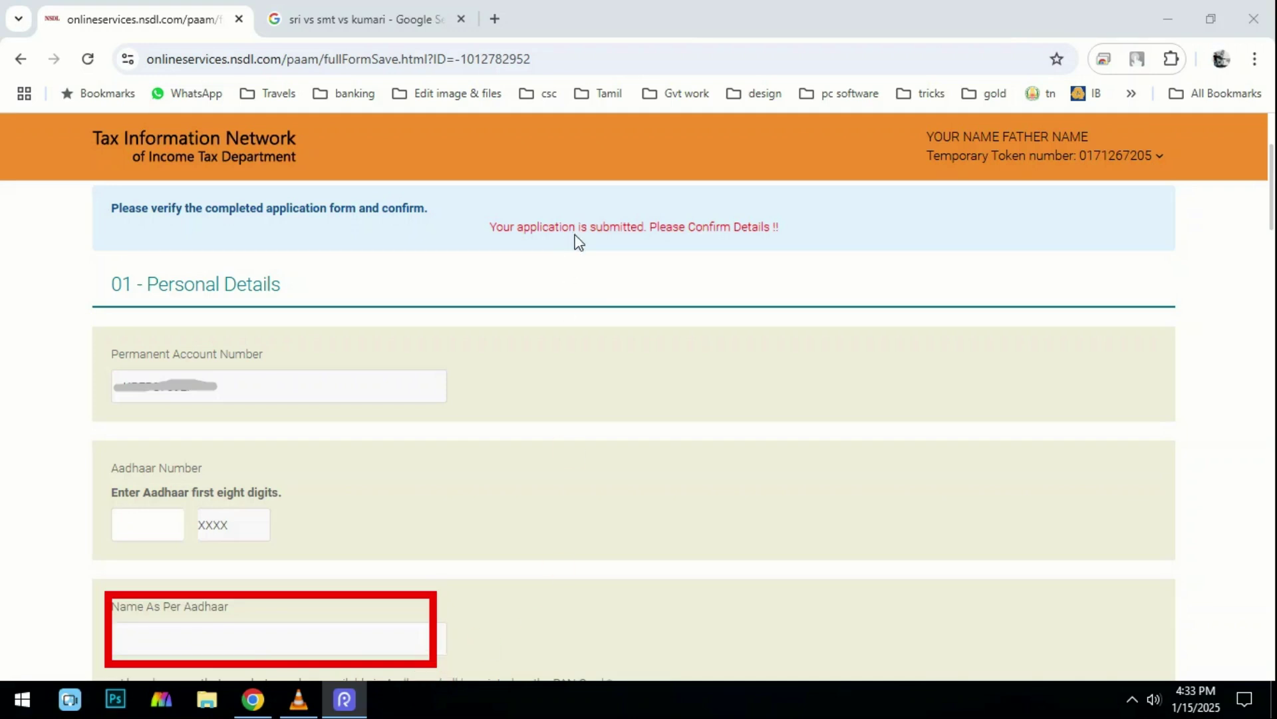
scroll(578, 240, "down", 7)
mouse_move(115, 194)
left_mouse_down()
mouse_move(194, 266)
mouse_move(471, 293)
mouse_move(517, 280)
left_mouse_up()
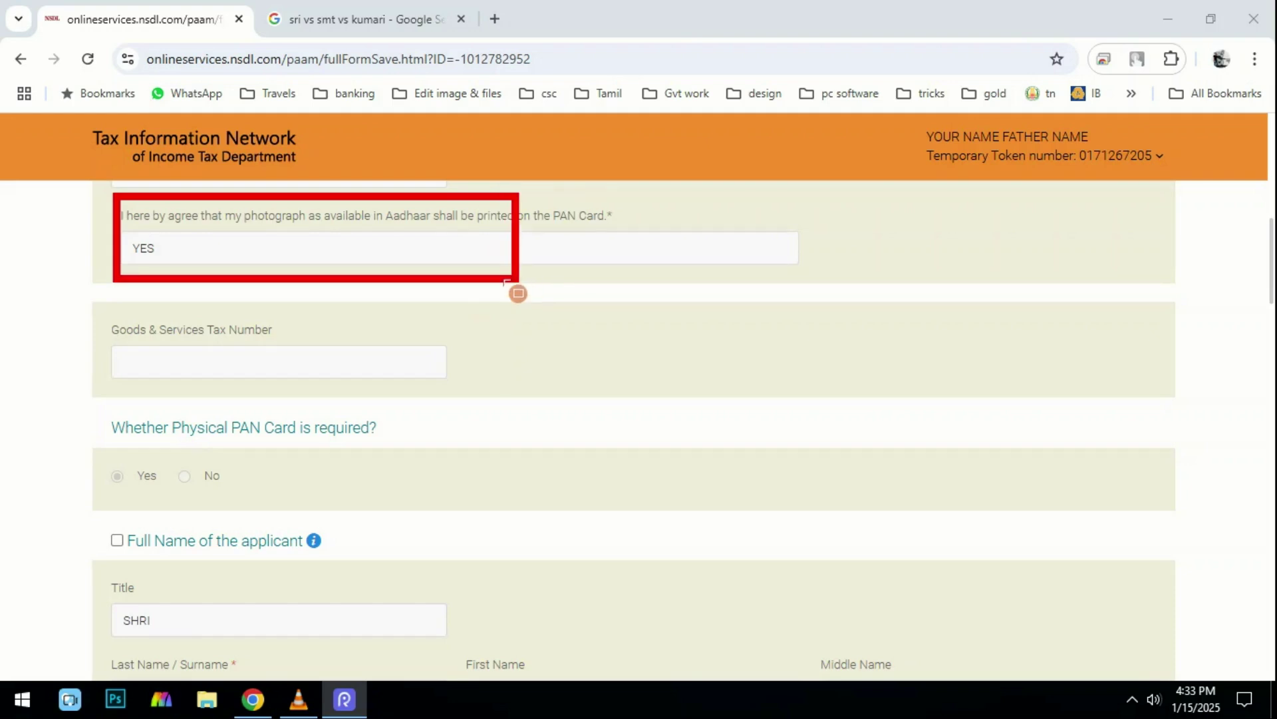
mouse_move(97, 306)
left_mouse_down()
mouse_move(362, 379)
mouse_move(444, 385)
left_mouse_up()
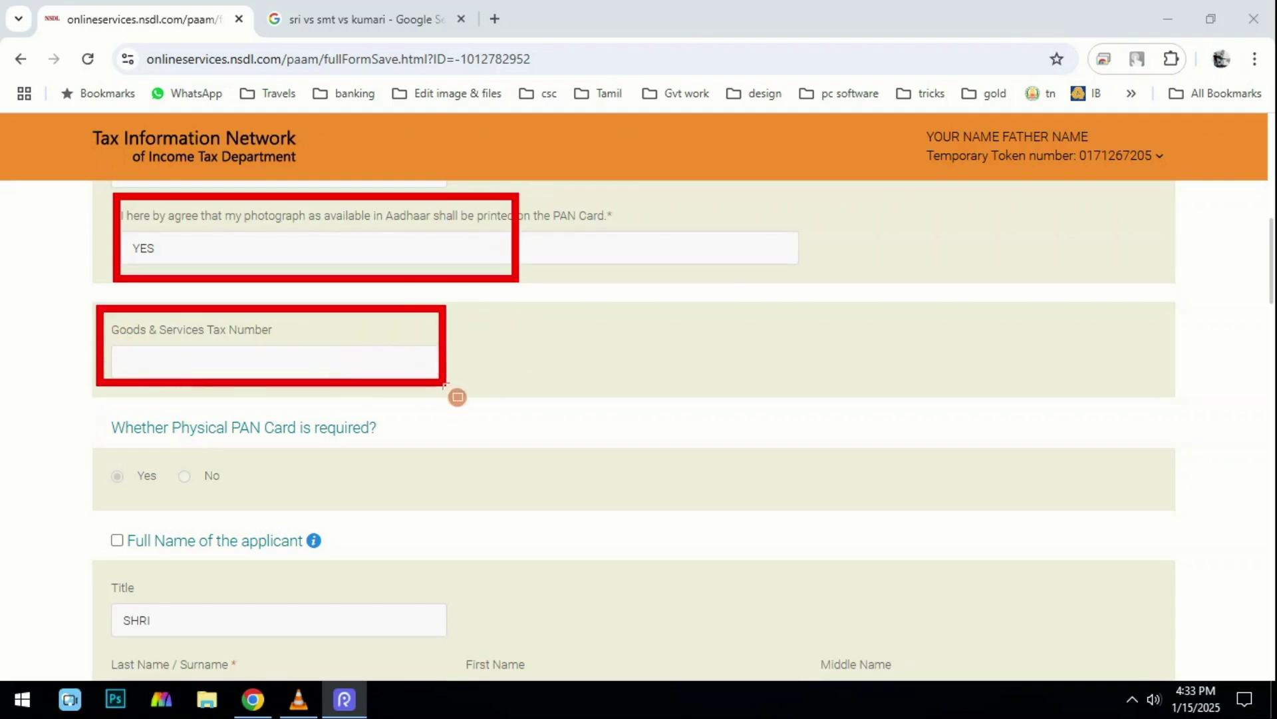
mouse_move(84, 414)
left_mouse_down()
mouse_move(113, 465)
mouse_move(208, 498)
mouse_move(363, 510)
left_mouse_up()
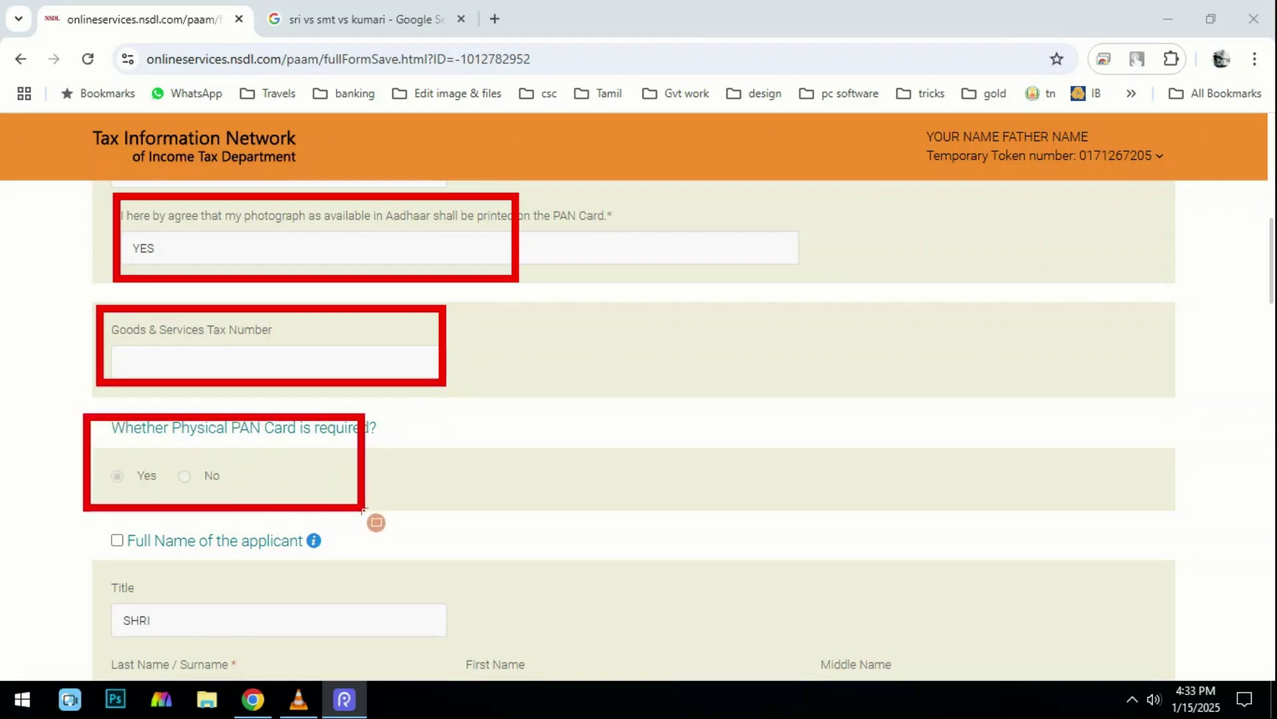
scroll(349, 398, "down", 1)
scroll(349, 398, "down", 1)
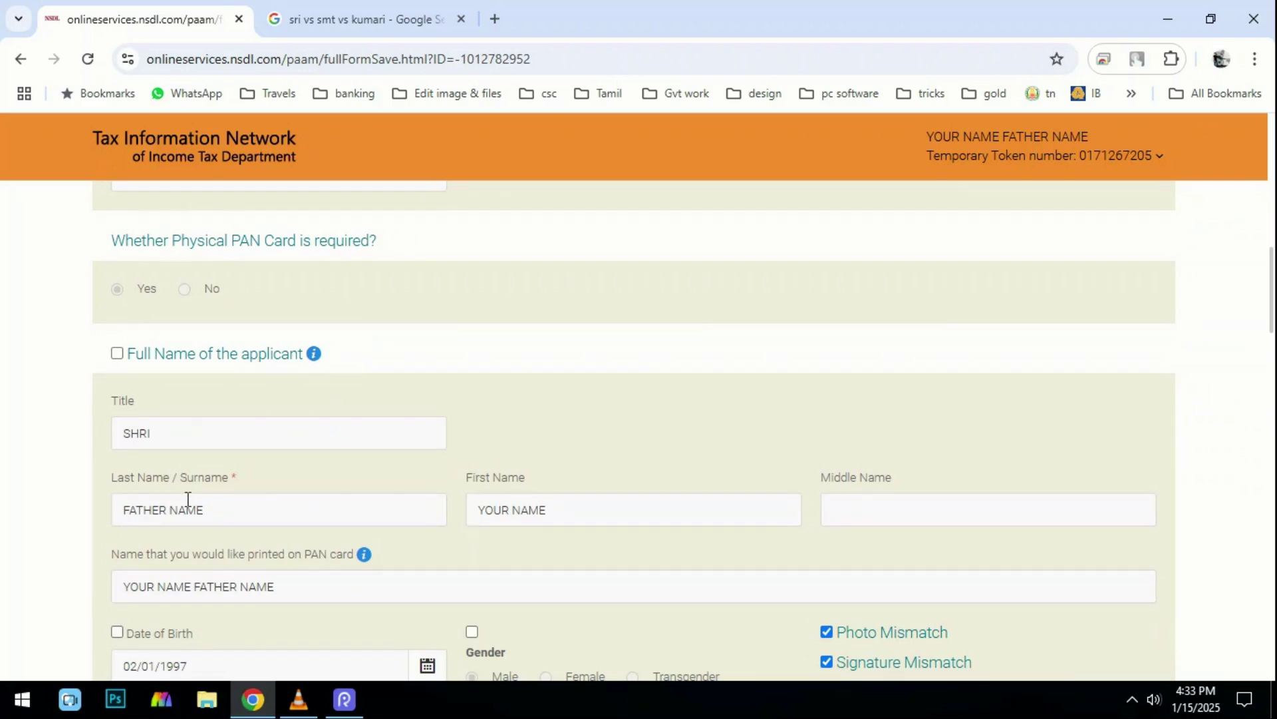
triple_click(215, 507)
triple_click(658, 512)
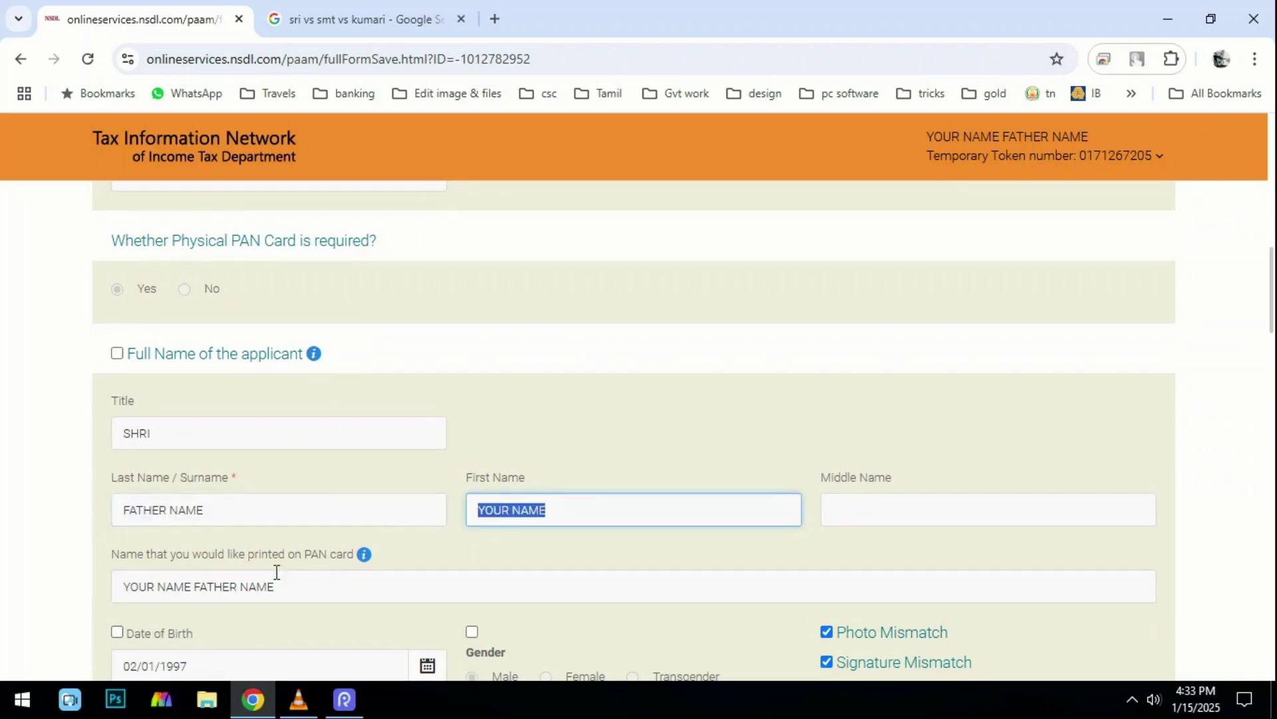
triple_click(279, 586)
scroll(193, 480, "down", 2)
triple_click(195, 482)
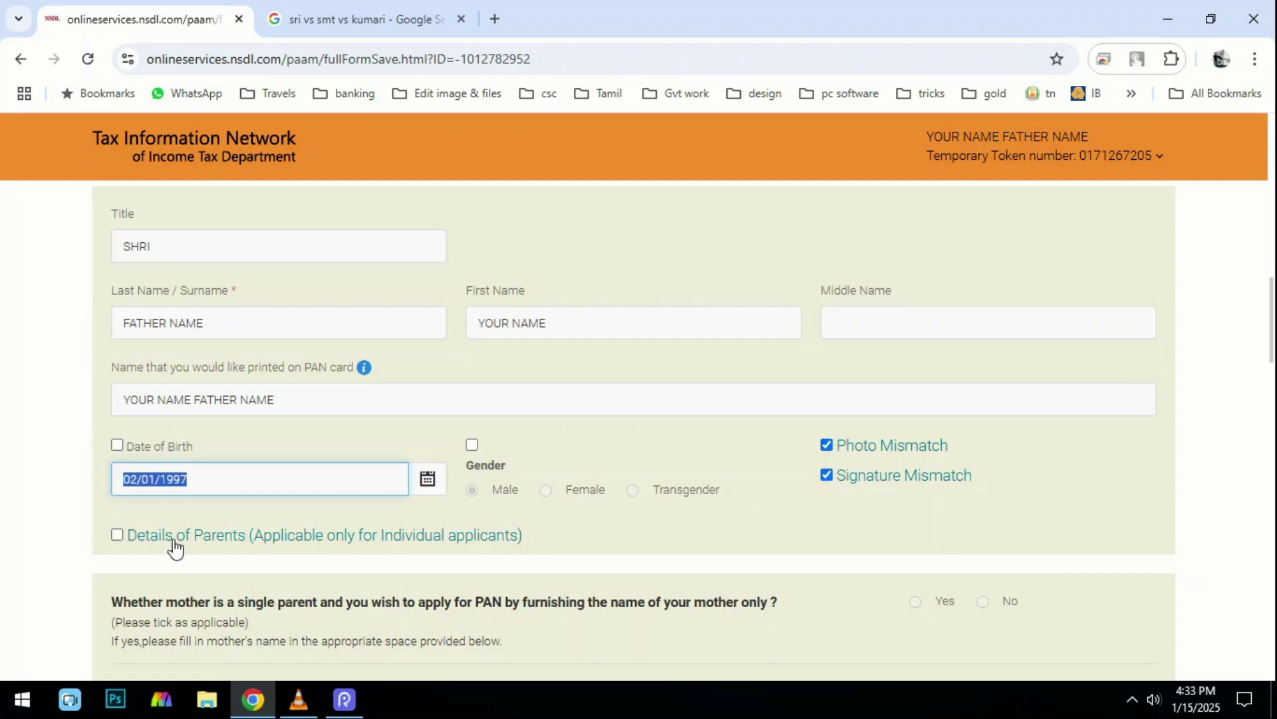
scroll(302, 485, "down", 3)
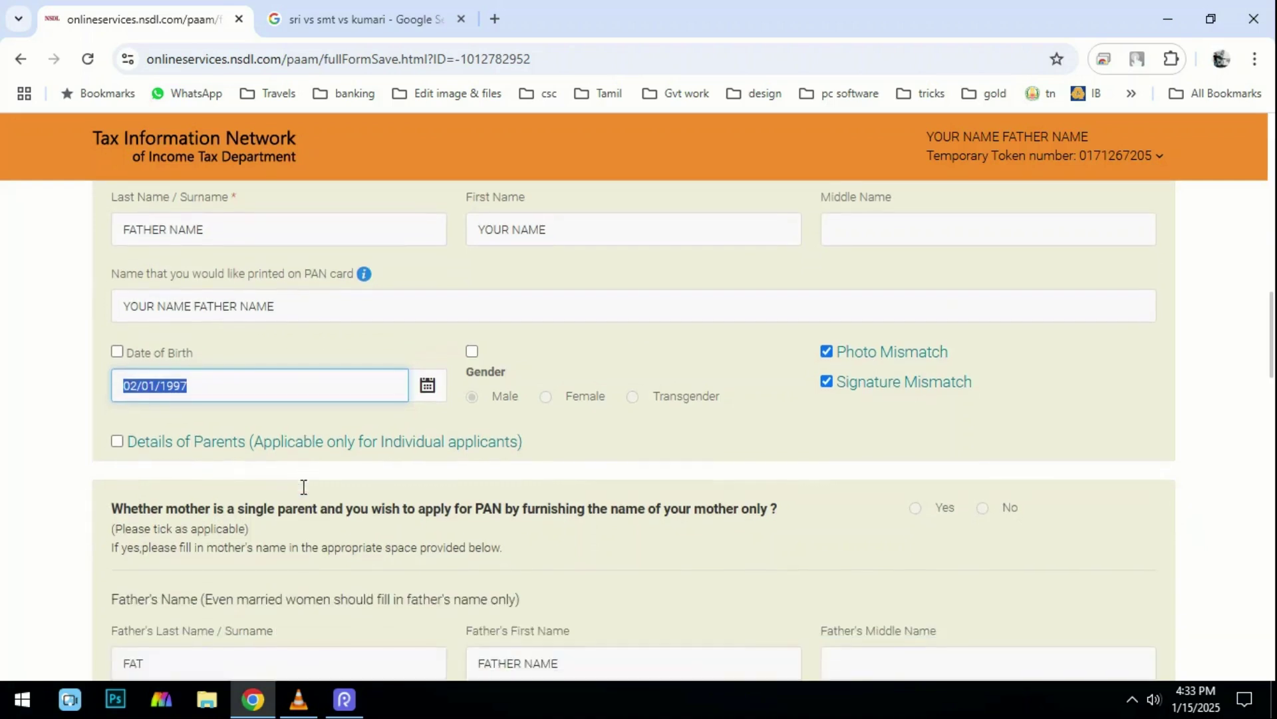
scroll(304, 496, "down", 1)
scroll(294, 468, "down", 1)
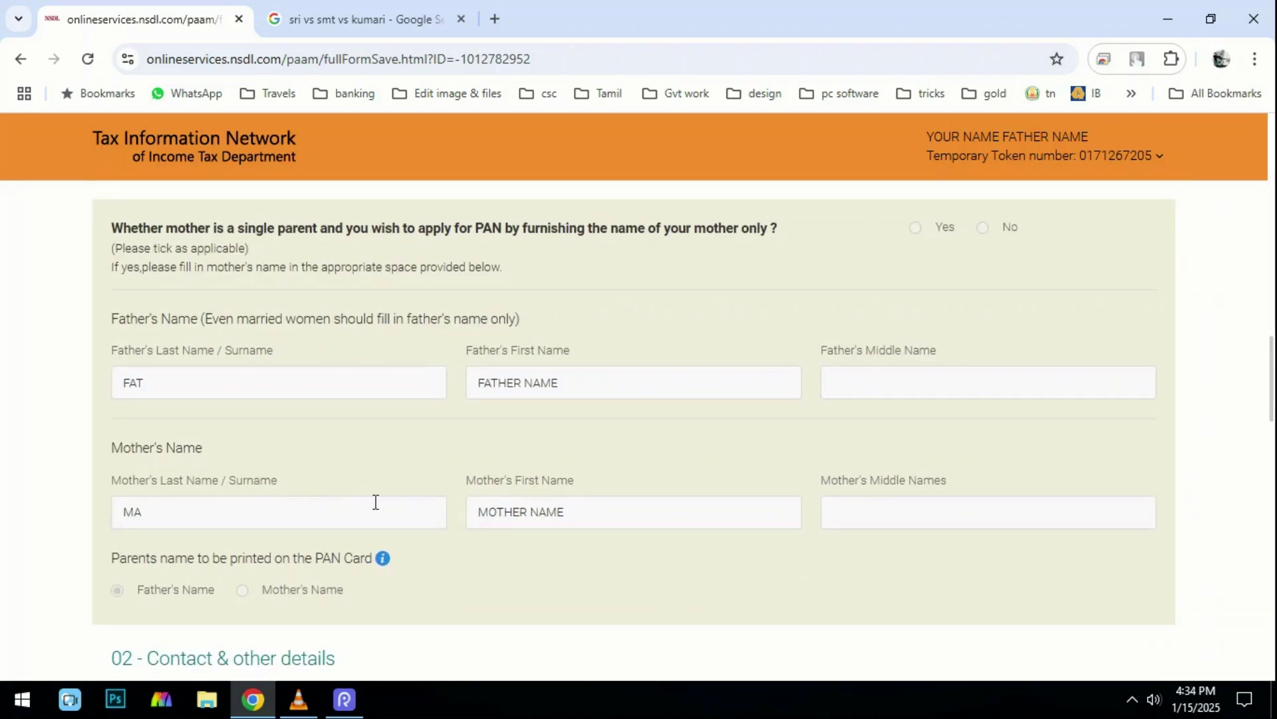
scroll(294, 501, "down", 1)
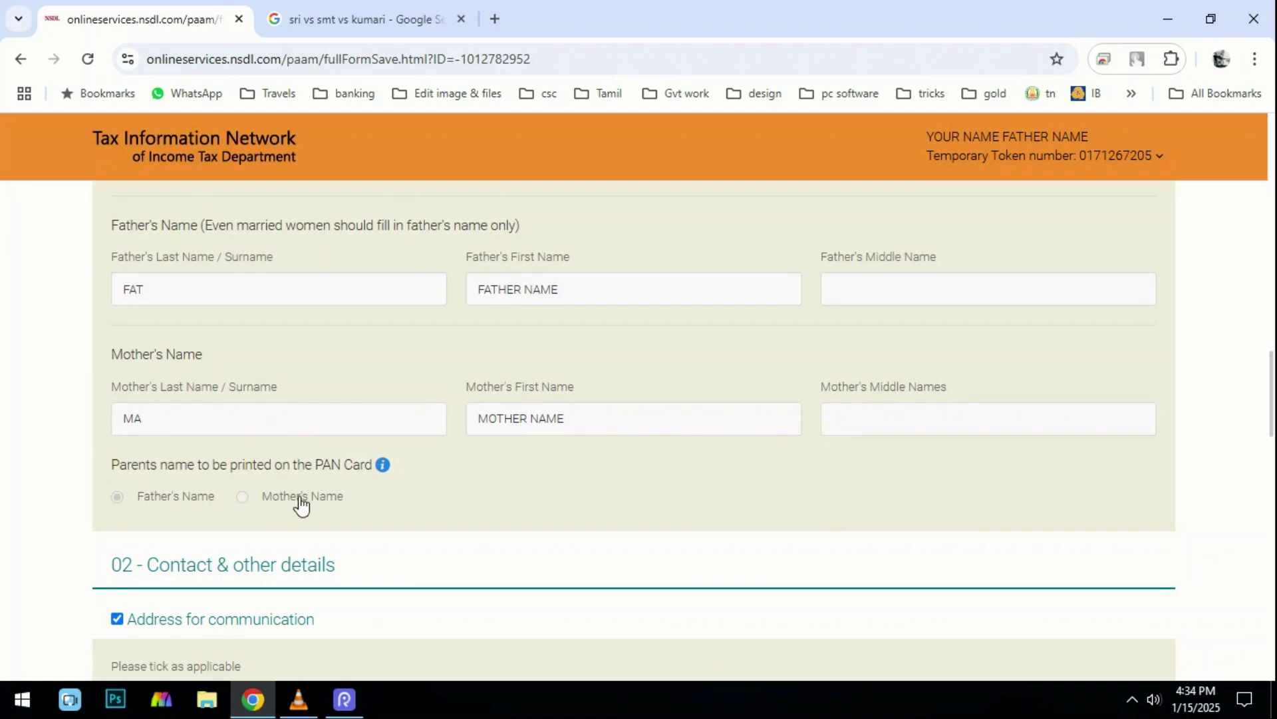
scroll(180, 479, "down", 3)
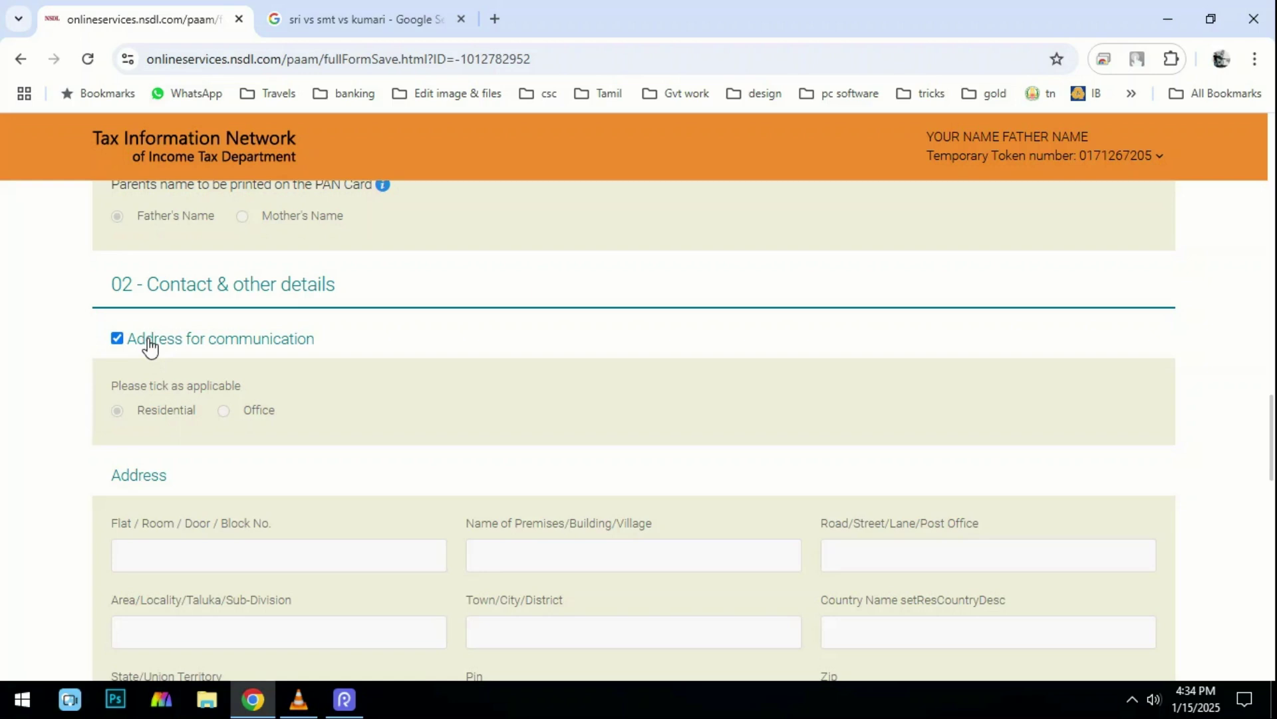
scroll(150, 343, "down", 5)
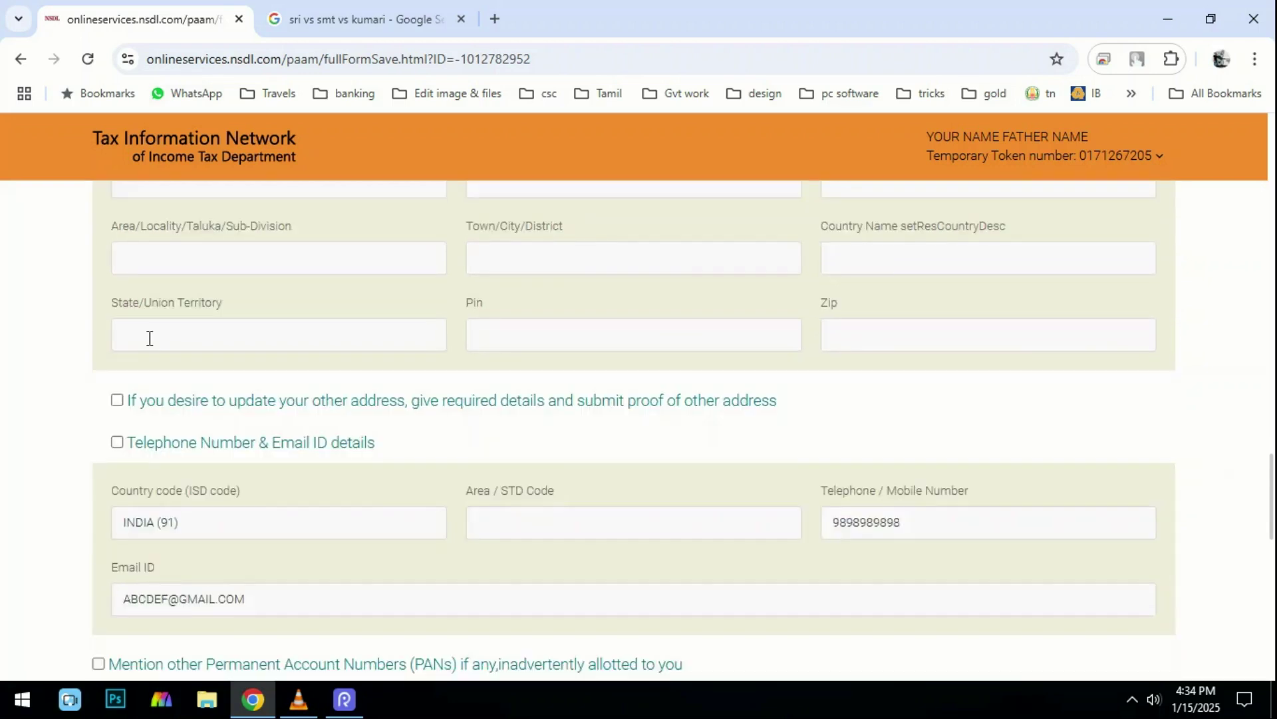
scroll(150, 338, "down", 2)
scroll(150, 338, "up", 1)
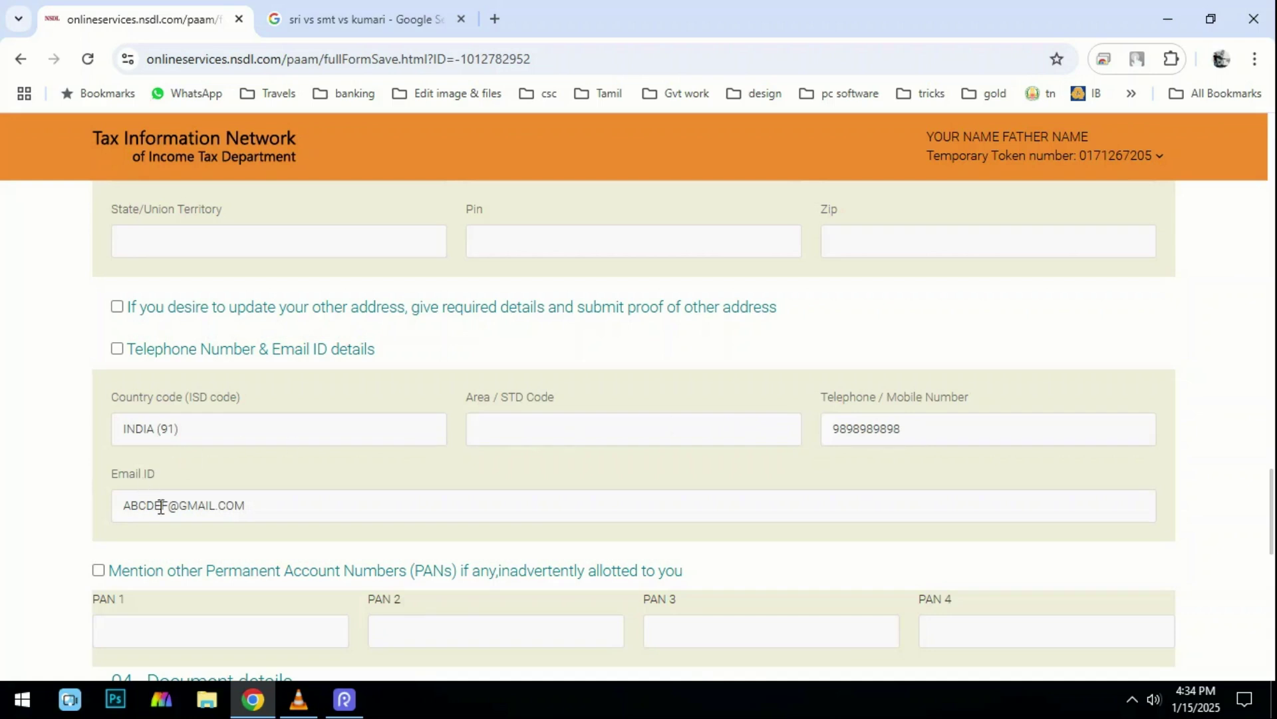
scroll(160, 370, "down", 2)
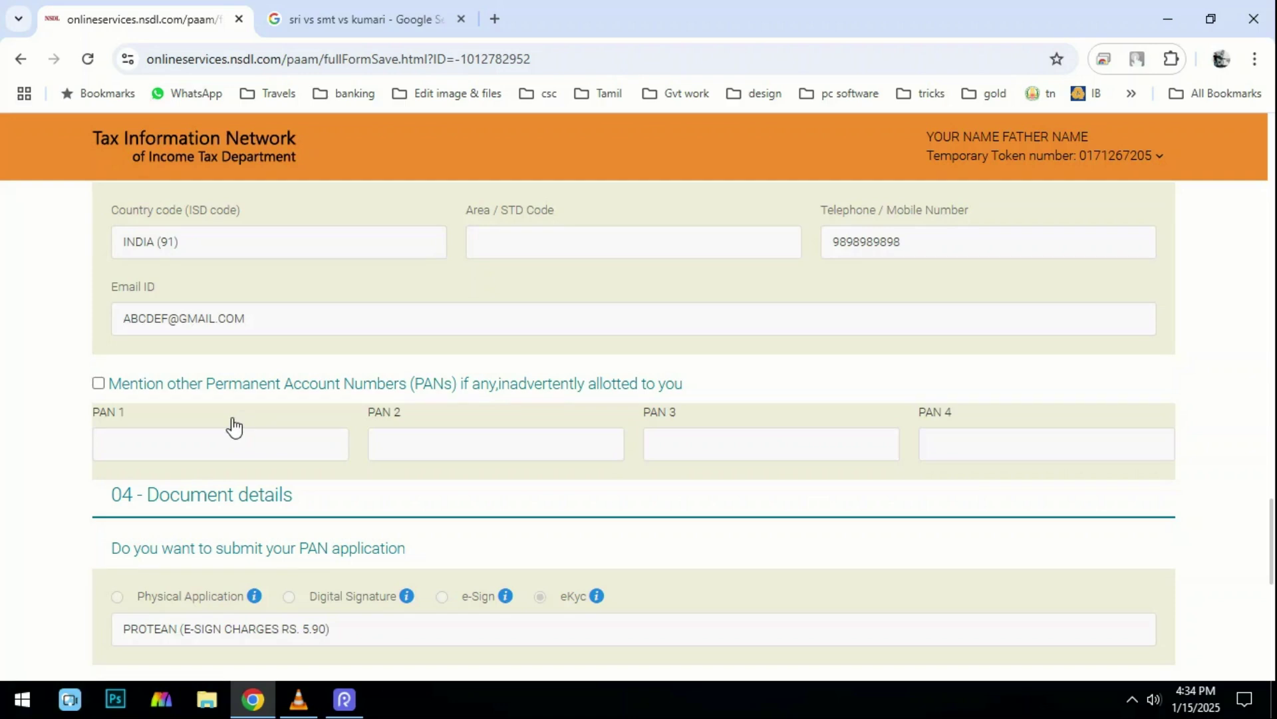
scroll(233, 427, "down", 3)
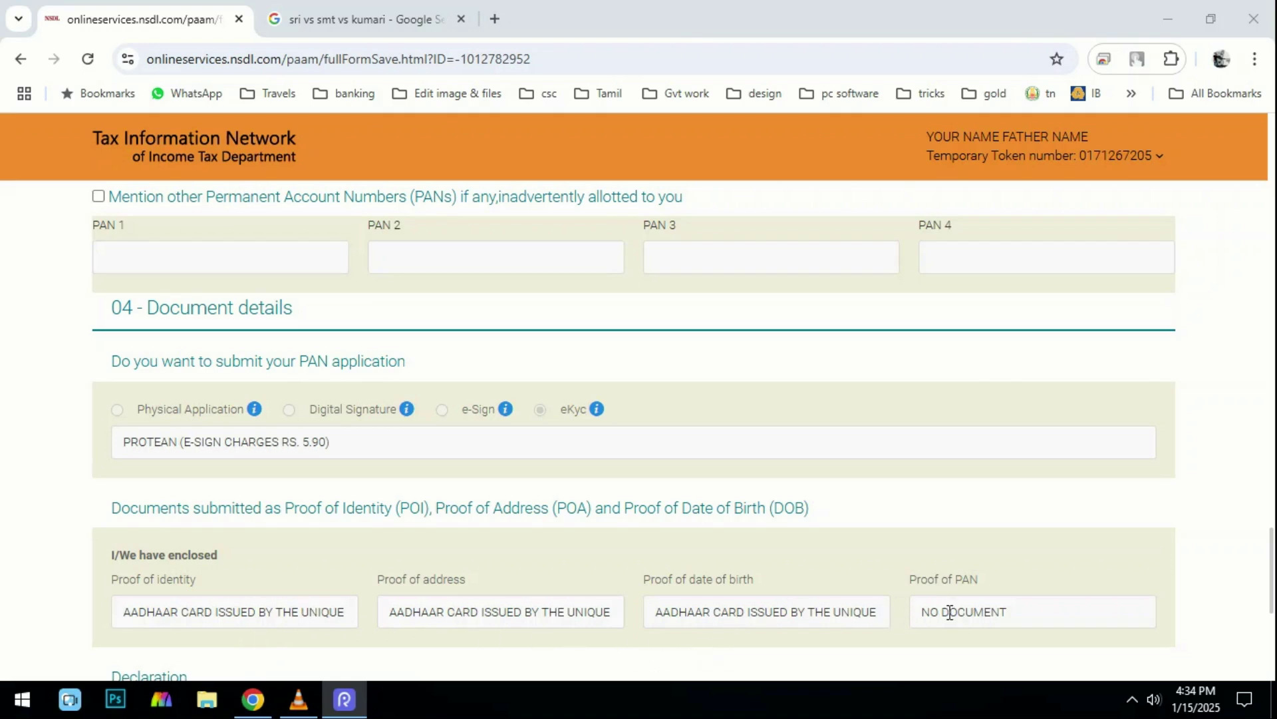
Review the declaration name and HIMSELF/HERSELF capacity, then proceed to the Mode of payment page.
scroll(952, 586, "down", 1)
scroll(946, 513, "down", 2)
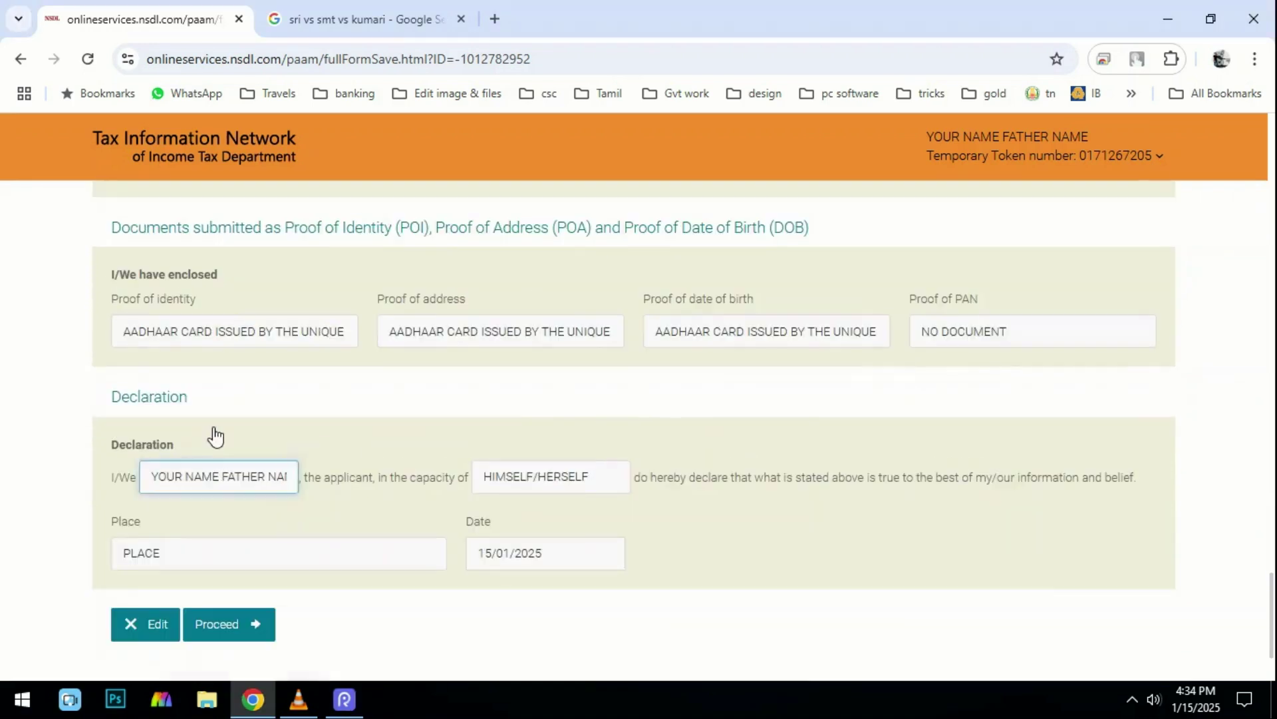
left_click_drag(154, 468, 260, 476)
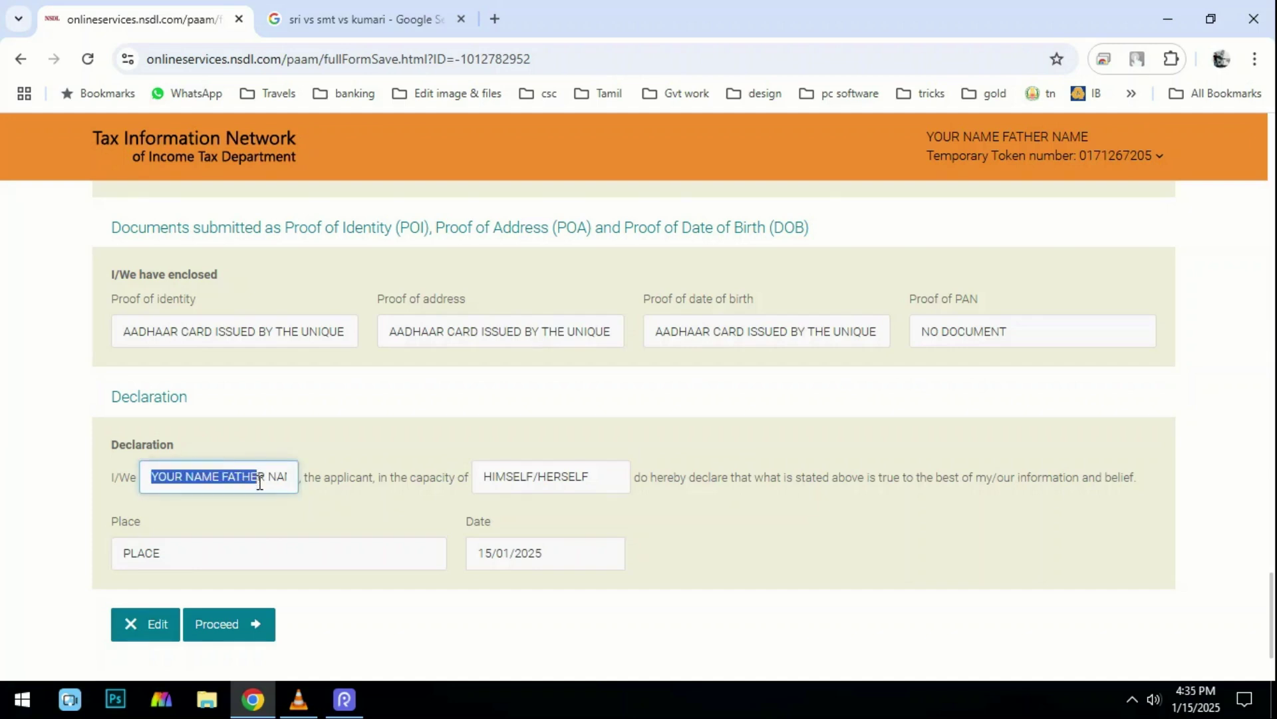
left_click_drag(603, 477, 69, 566)
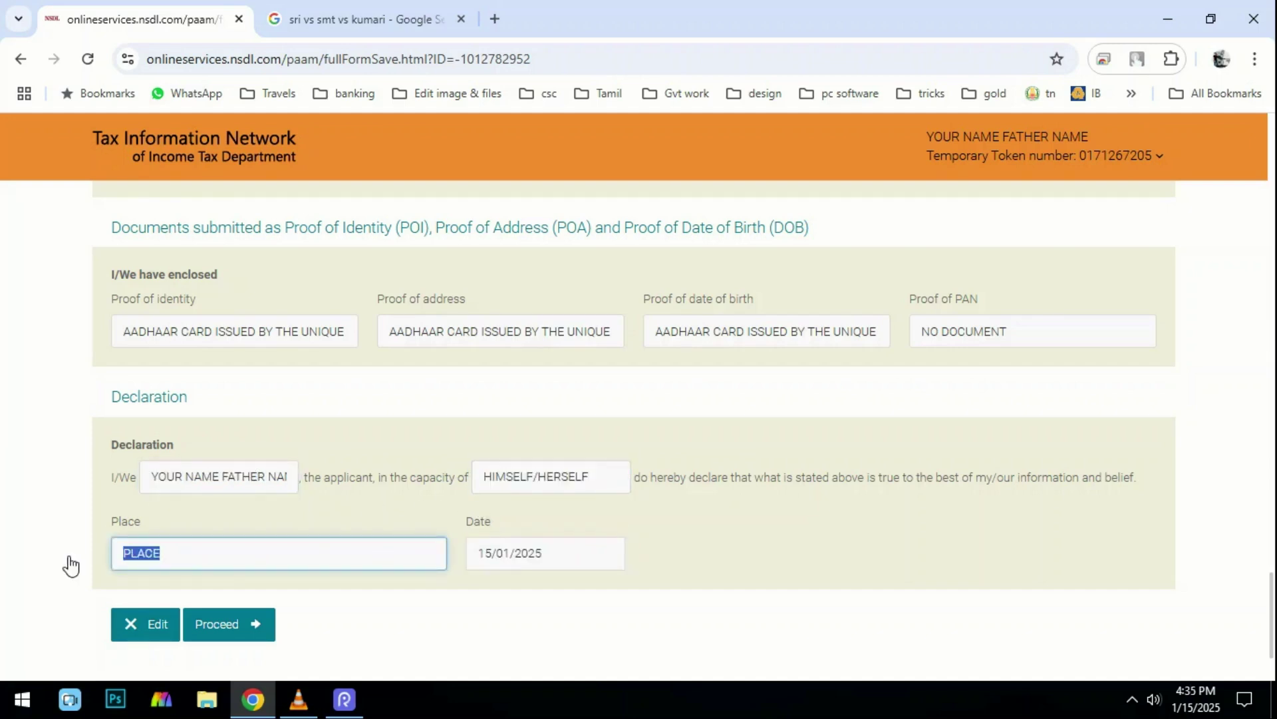
scroll(69, 563, "up", 8)
scroll(69, 562, "down", 10)
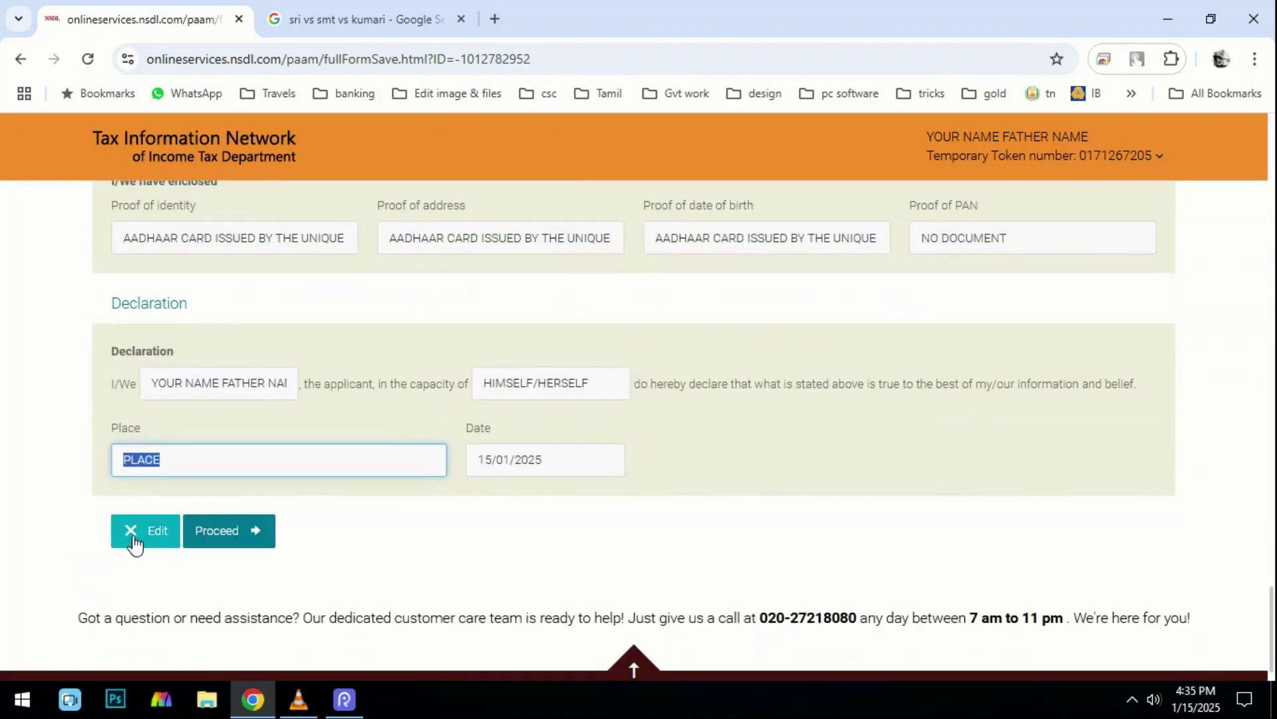
left_click_drag(58, 479, 183, 569)
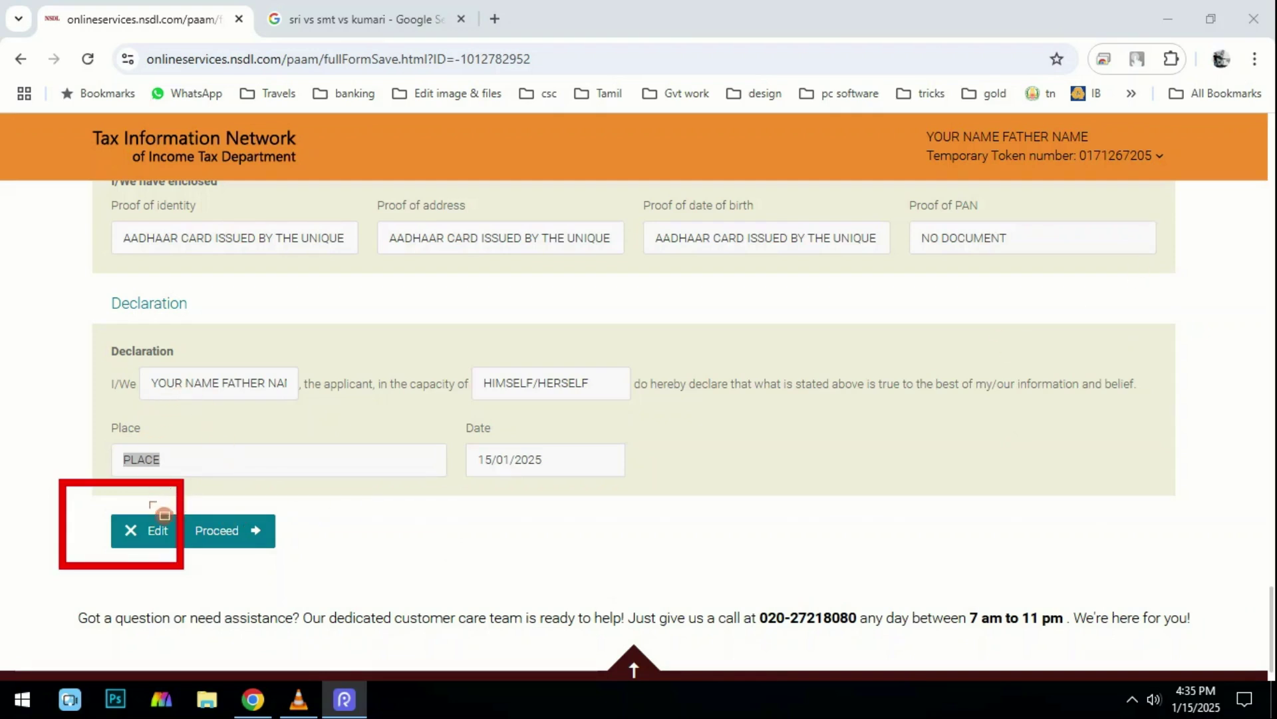
left_click(1087, 260)
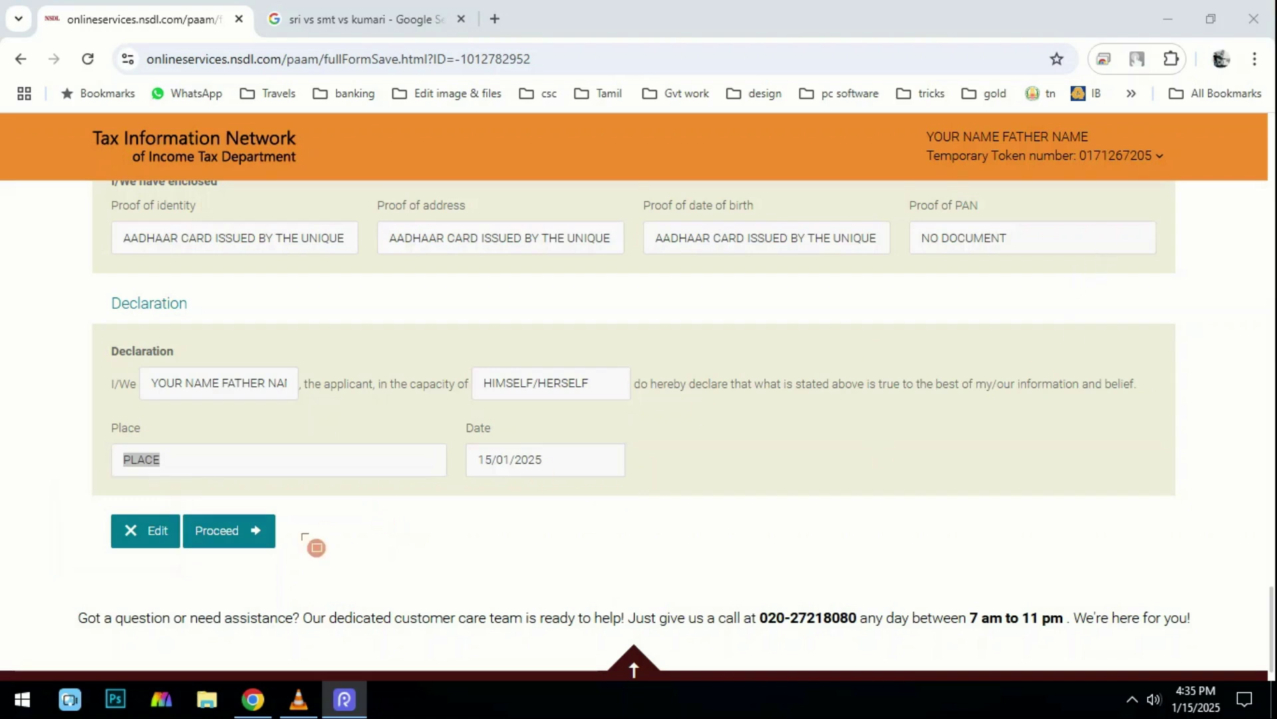
mouse_move(191, 498)
left_mouse_down()
mouse_move(255, 562)
mouse_move(310, 564)
left_mouse_up()
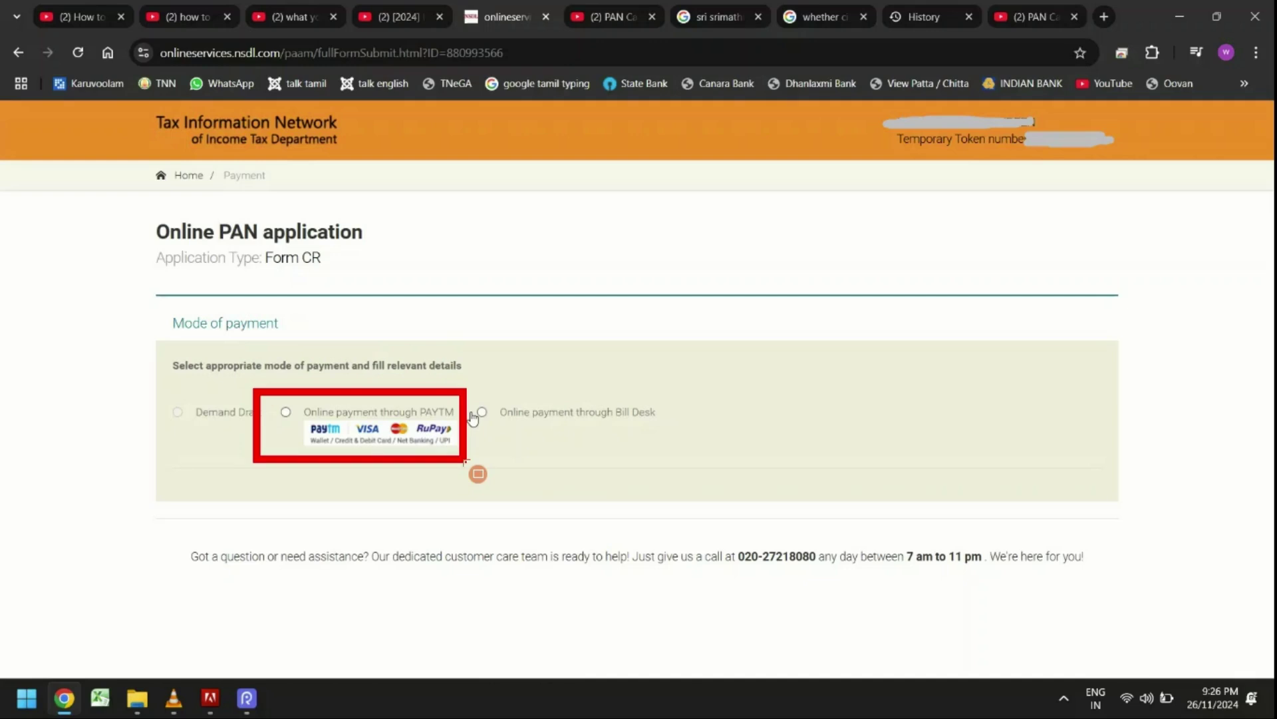
Choose PAYTM online payment, agree to the terms of service, and proceed to payment.
scroll(286, 419, "down", 5)
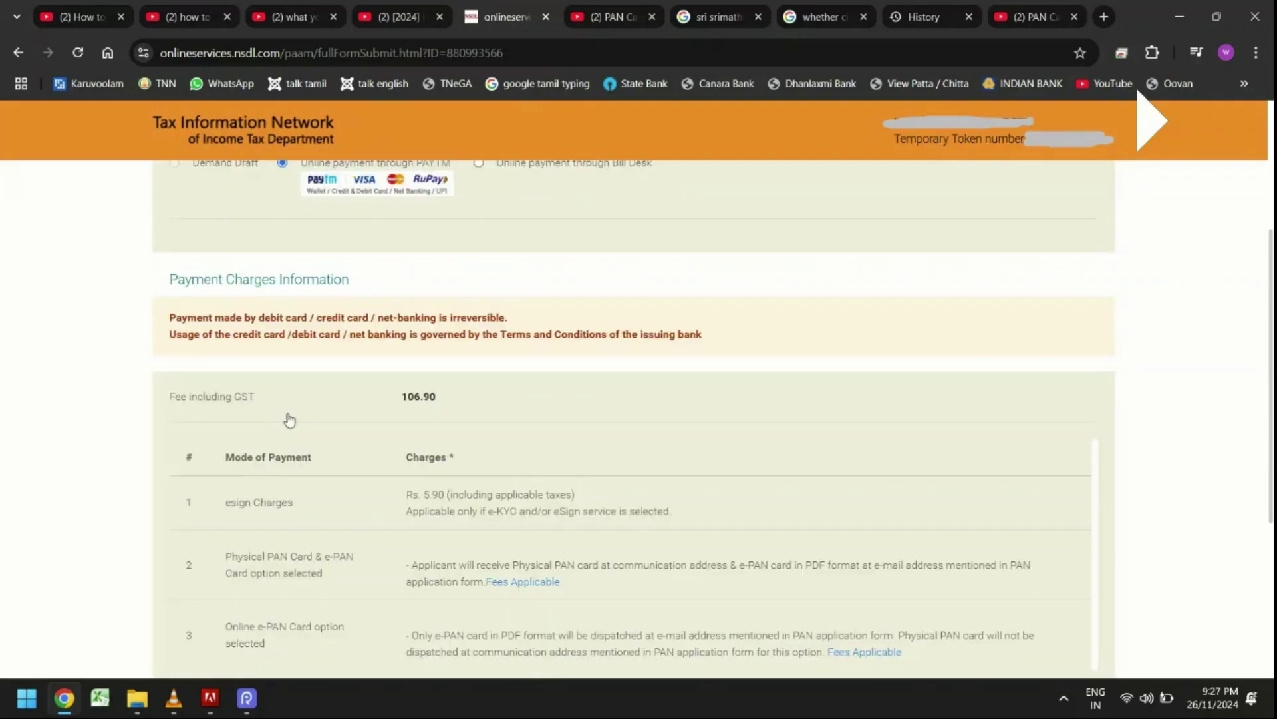
scroll(288, 420, "down", 3)
left_click(157, 527)
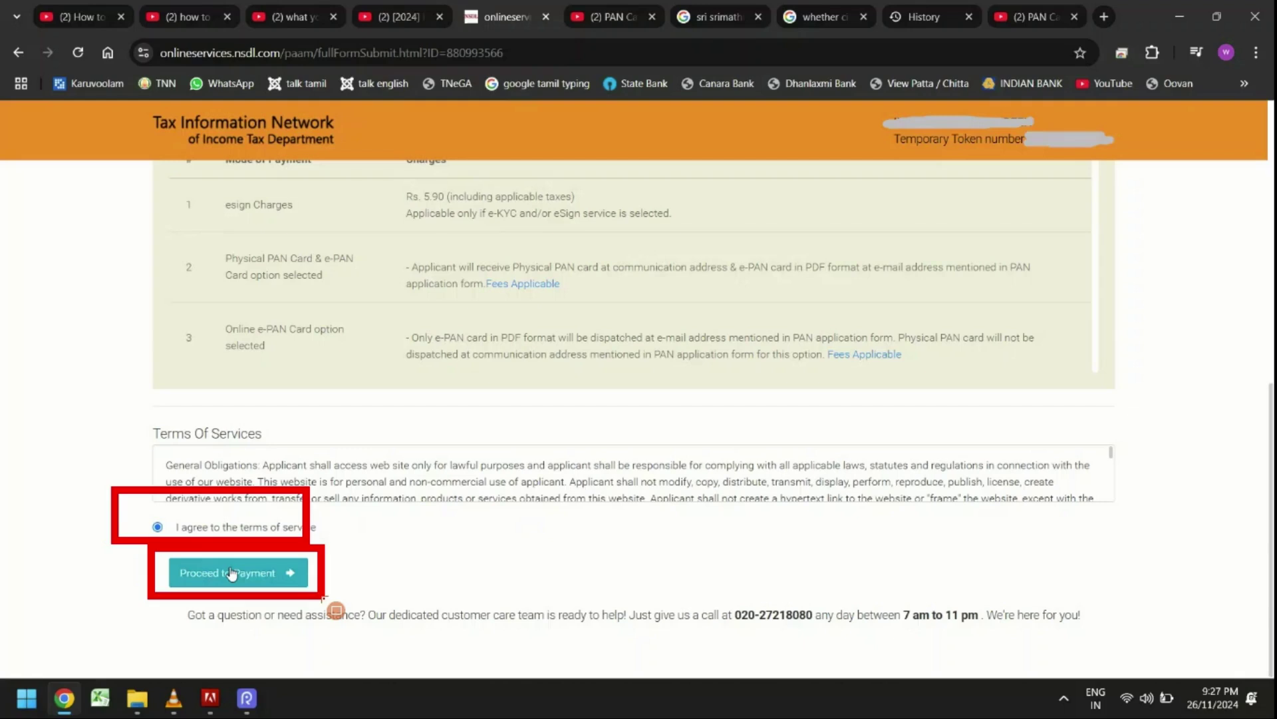
left_click(231, 573)
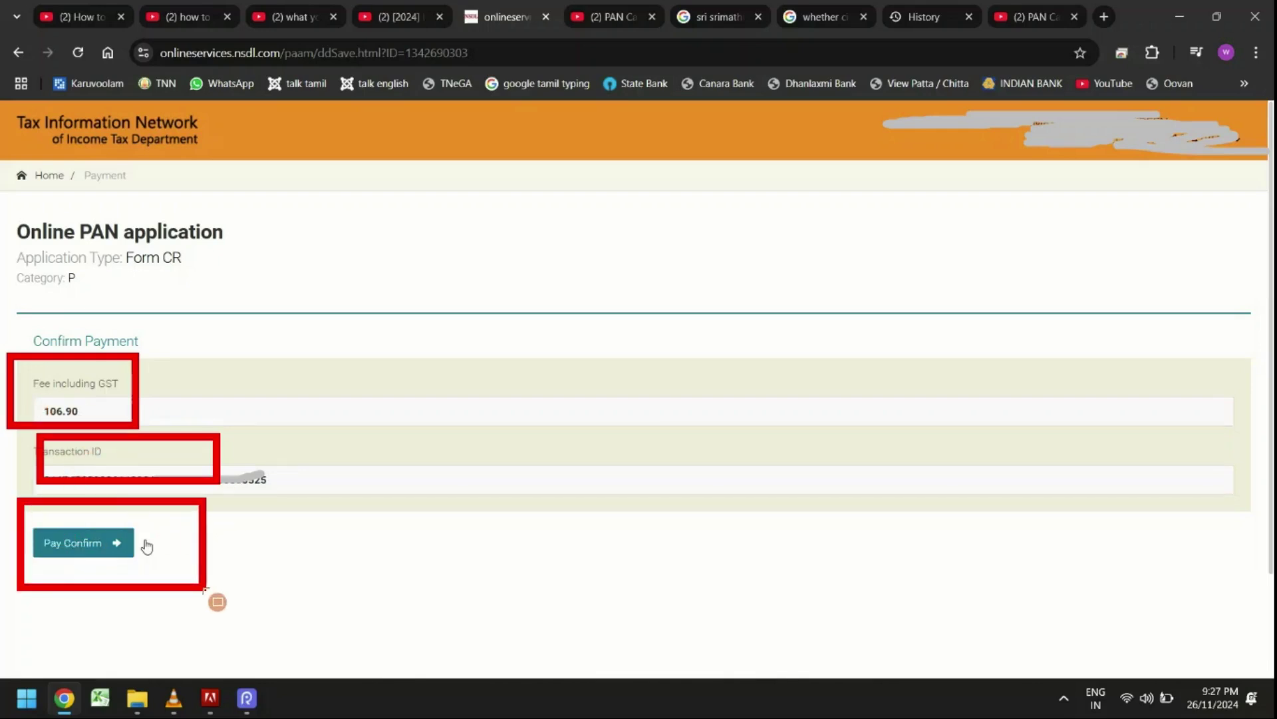
Confirm paying the 106.90 fee so Paytm processes it.
left_click(142, 542)
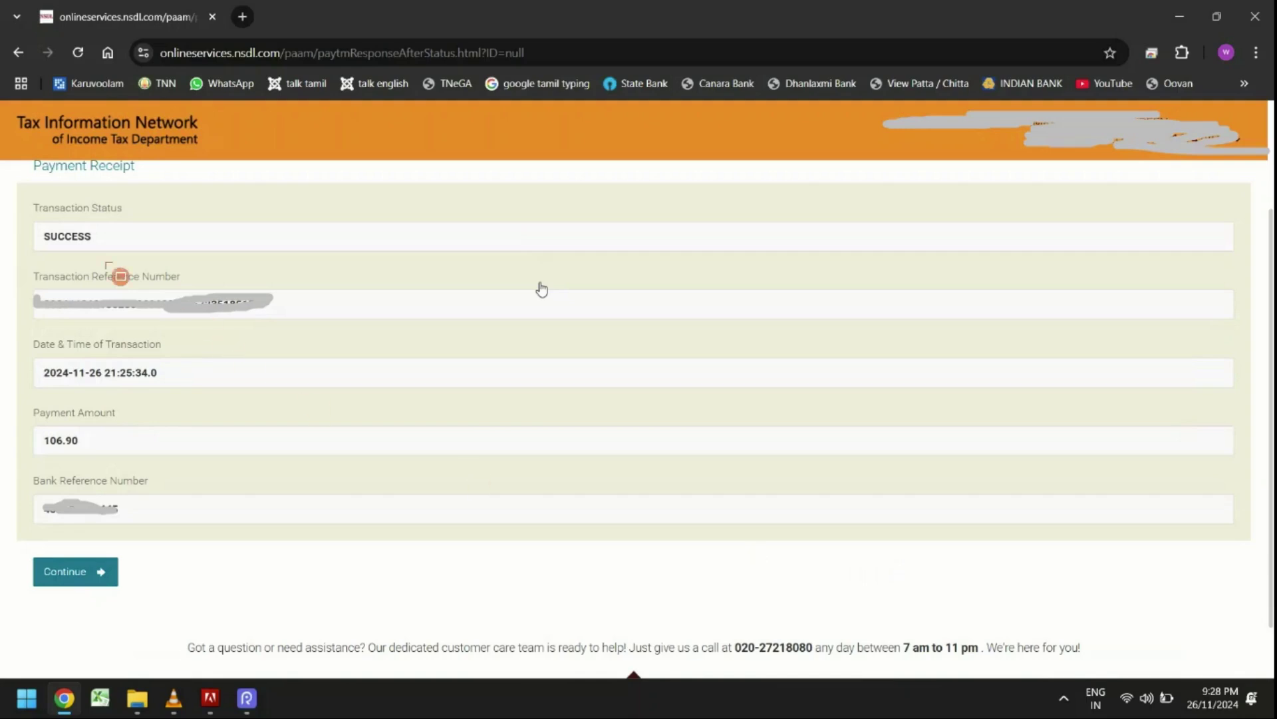
Check the Payment Receipt shows SUCCESS for 106.90 and move on to Aadhaar authentication.
mouse_move(34, 205)
left_mouse_down()
mouse_move(103, 260)
mouse_move(197, 277)
left_mouse_up()
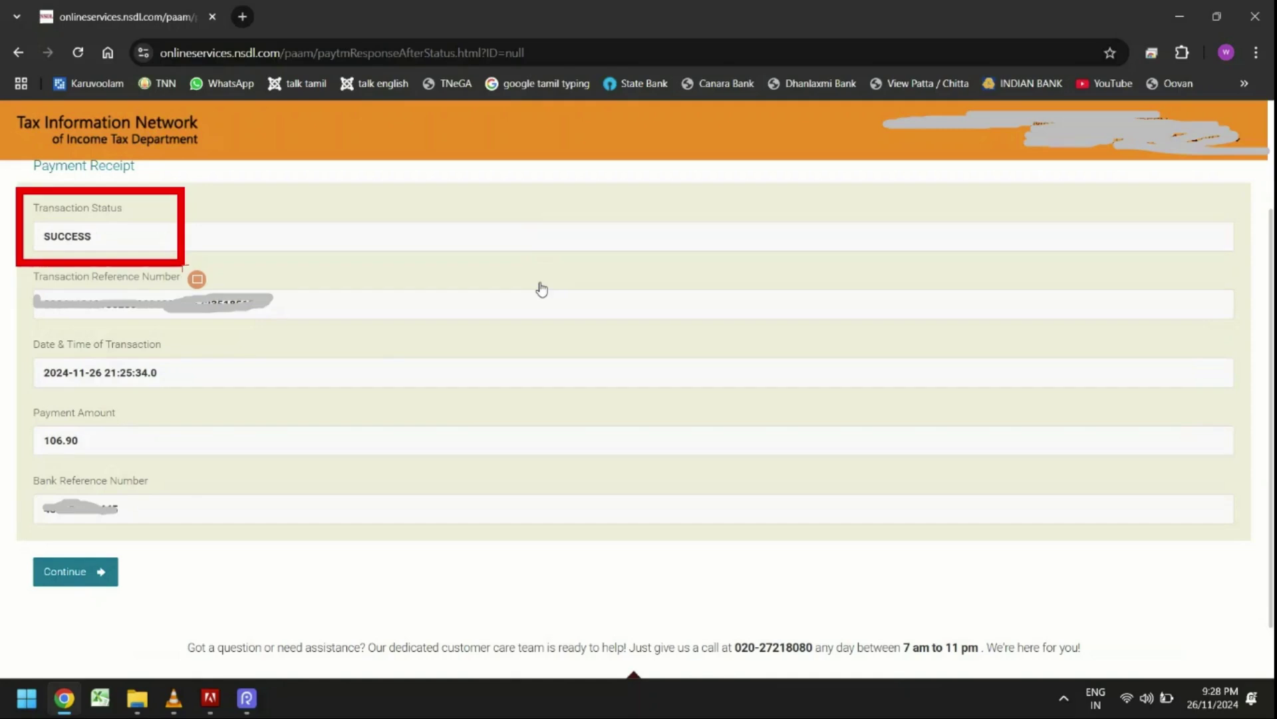
mouse_move(38, 281)
left_mouse_down()
mouse_move(268, 350)
mouse_move(316, 352)
left_mouse_up()
mouse_move(15, 356)
left_mouse_down()
mouse_move(66, 388)
mouse_move(169, 400)
left_mouse_up()
left_click_drag(30, 414, 104, 467)
mouse_move(31, 491)
left_mouse_down()
mouse_move(63, 532)
mouse_move(171, 540)
left_mouse_up()
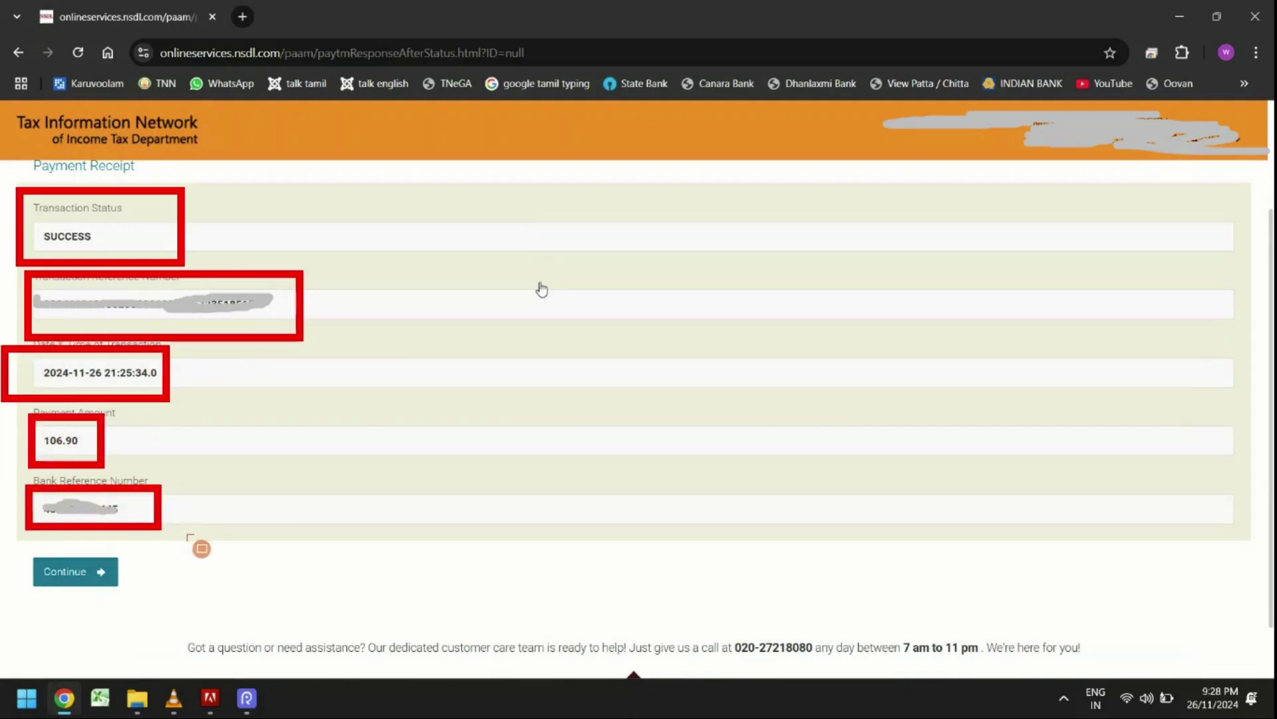
left_click_drag(21, 552, 141, 602)
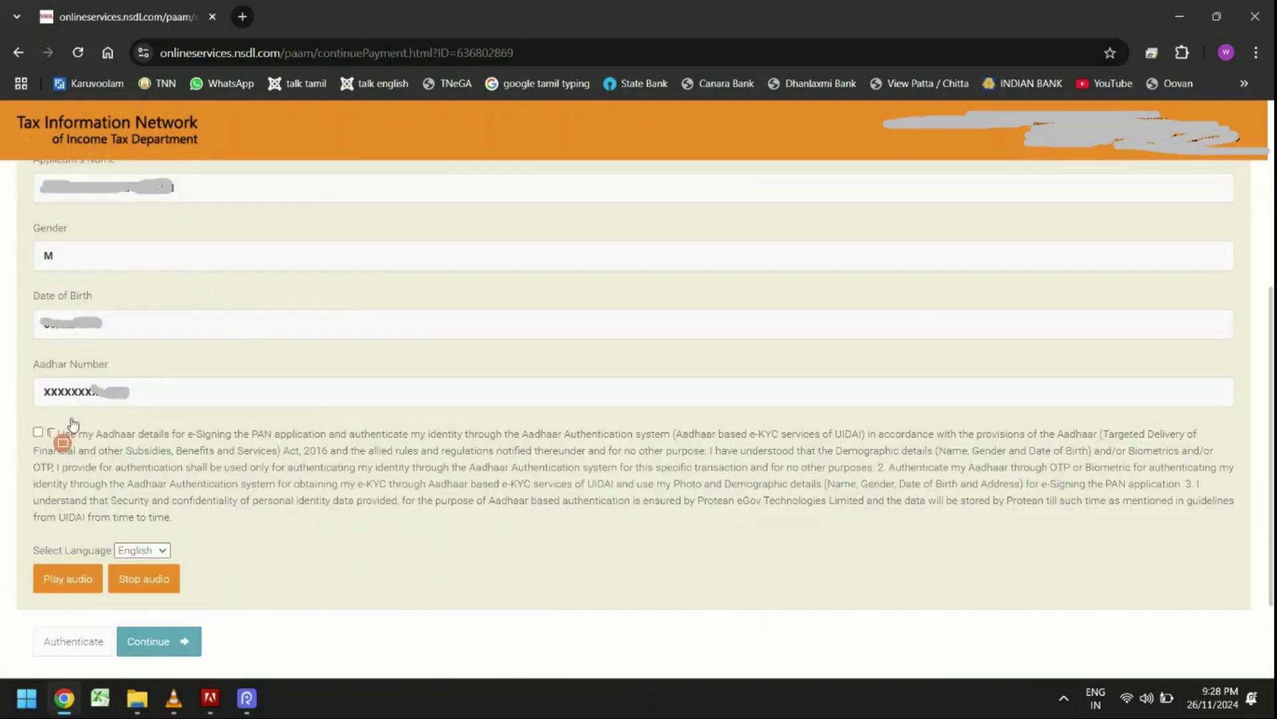
Give Aadhaar e-KYC consent, authenticate, and continue to the OTP Verification page.
mouse_move(14, 404)
left_mouse_down()
mouse_move(46, 444)
mouse_move(97, 470)
left_mouse_up()
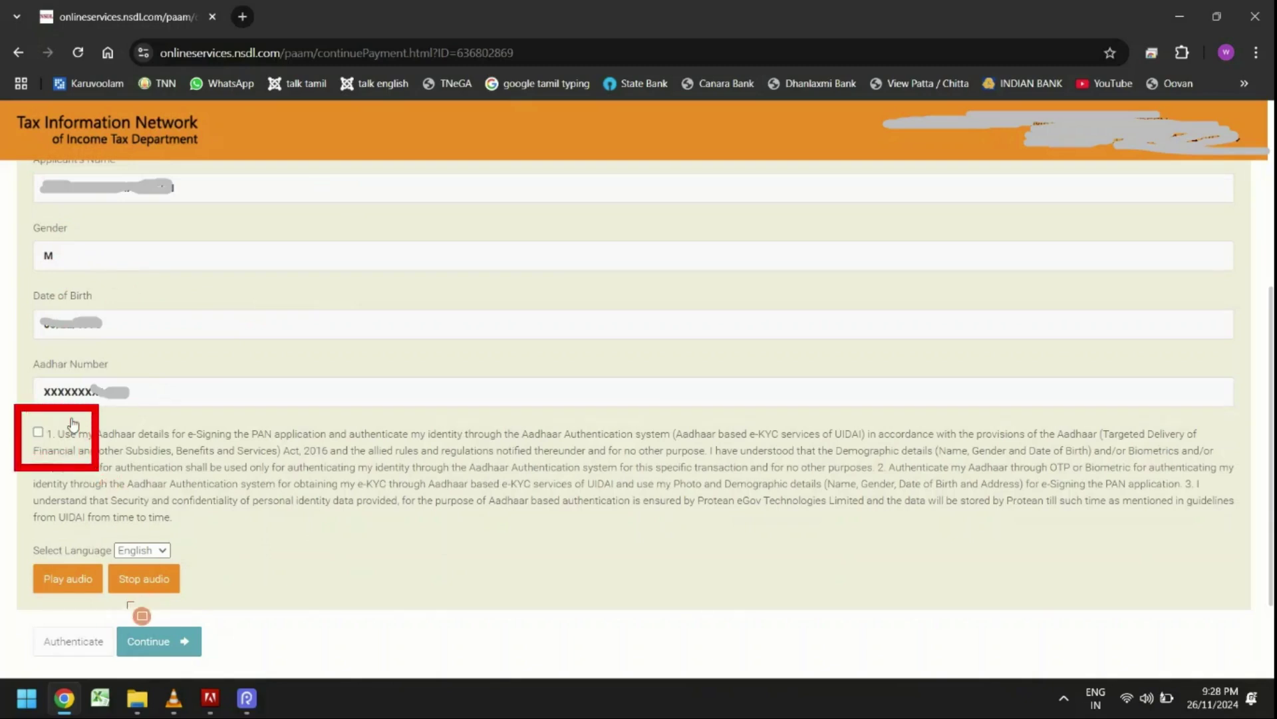
mouse_move(111, 609)
left_mouse_down()
mouse_move(140, 651)
mouse_move(231, 669)
left_mouse_up()
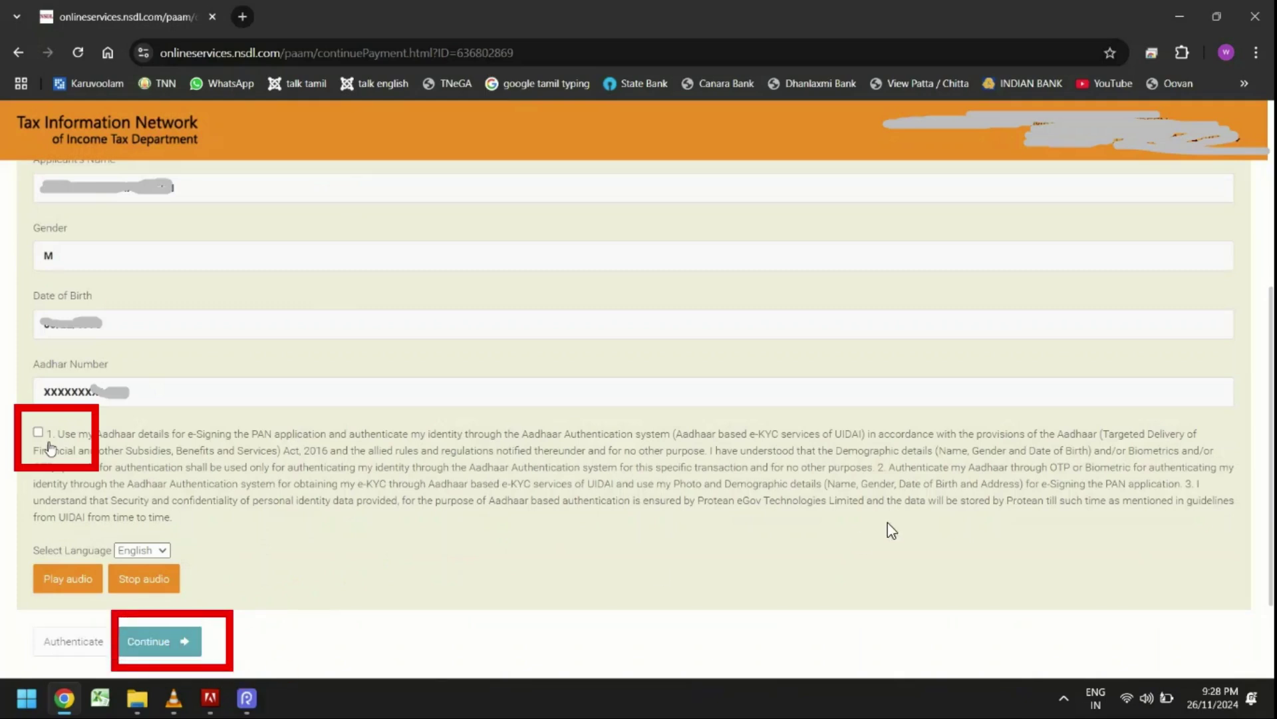
left_click(1231, 525)
mouse_move(28, 607)
left_mouse_down()
mouse_move(105, 672)
mouse_move(129, 673)
left_mouse_up()
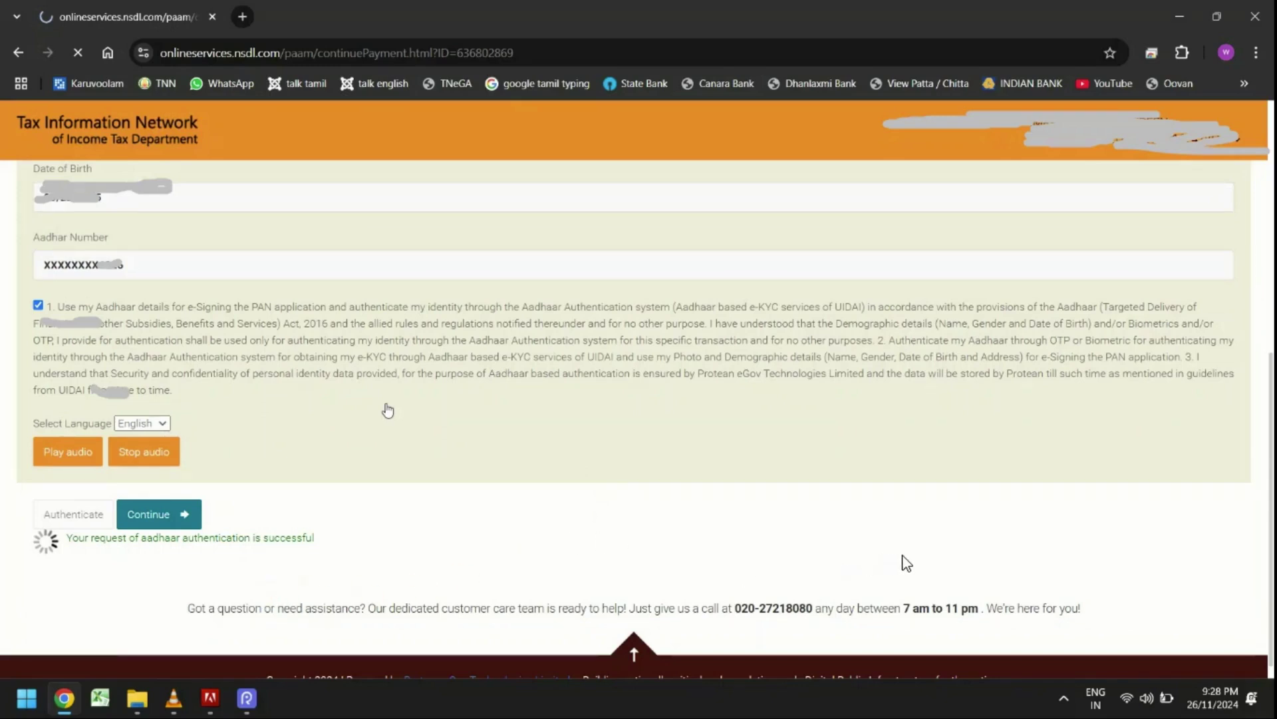
mouse_move(38, 501)
left_mouse_down()
mouse_move(67, 540)
mouse_move(130, 574)
mouse_move(352, 576)
left_mouse_up()
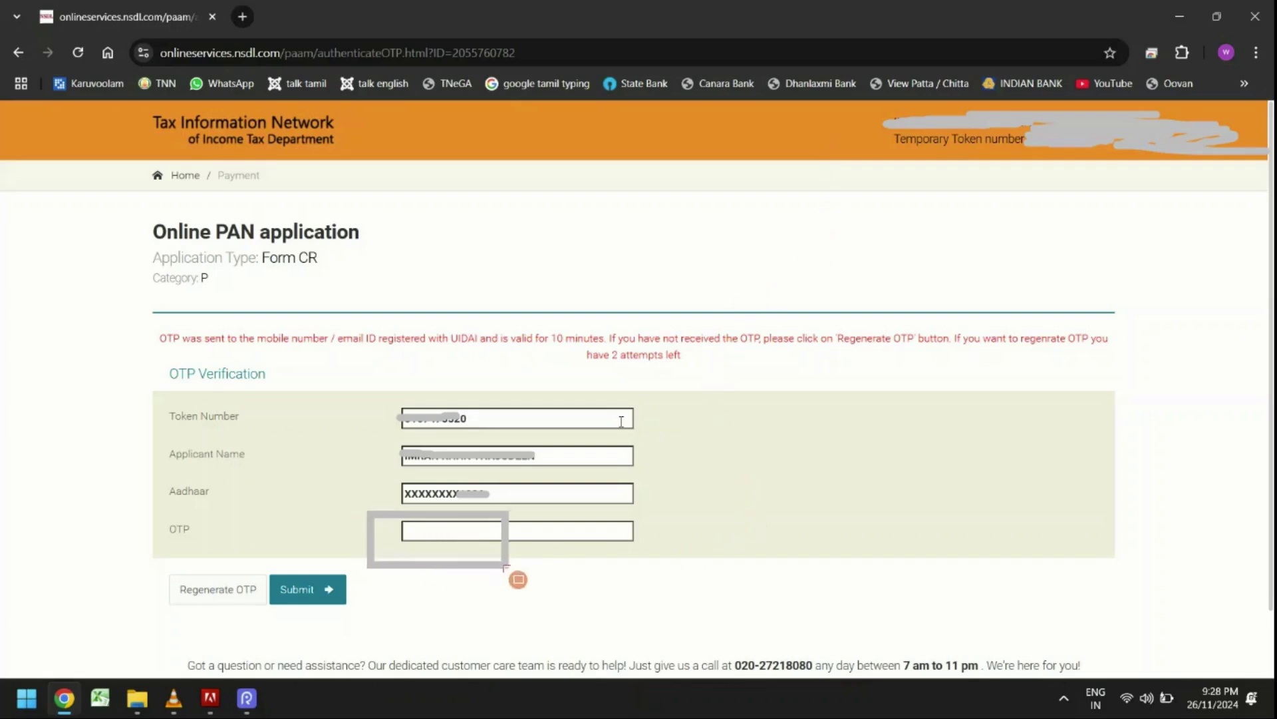
Enter the Aadhaar OTP and submit it on the OTP Verification page.
left_click_drag(367, 501, 646, 556)
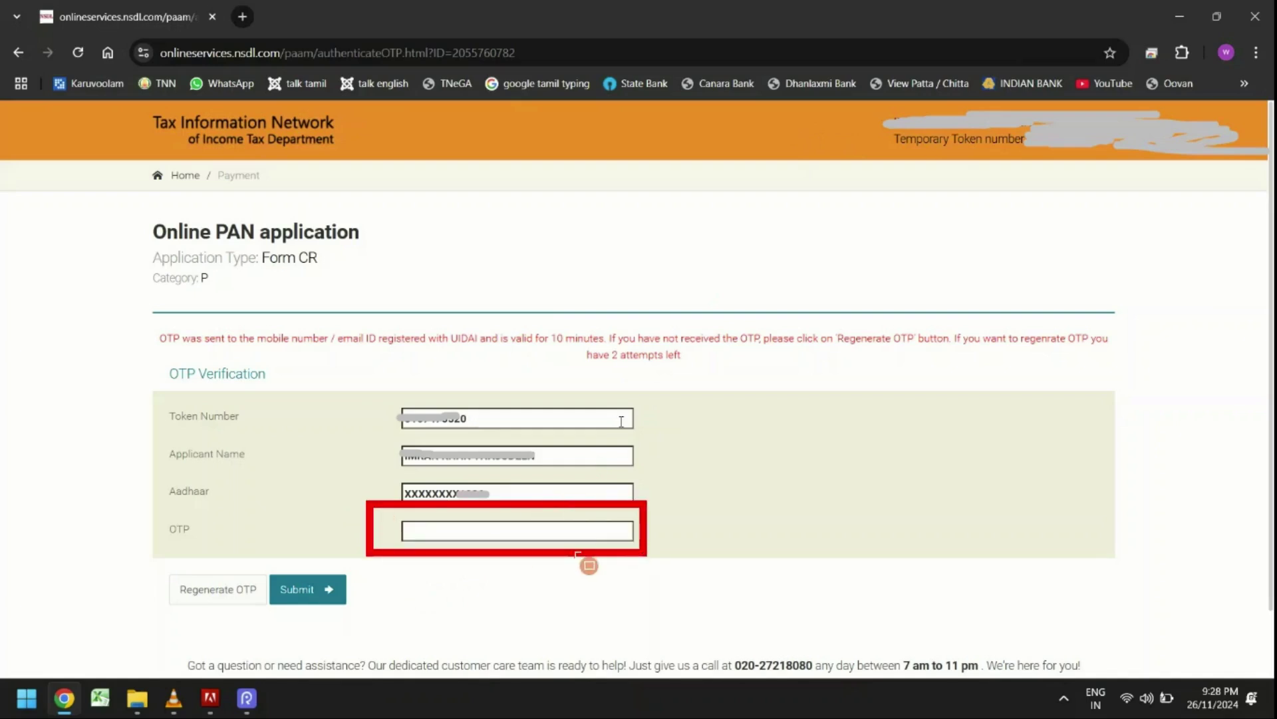
left_click_drag(140, 545, 268, 619)
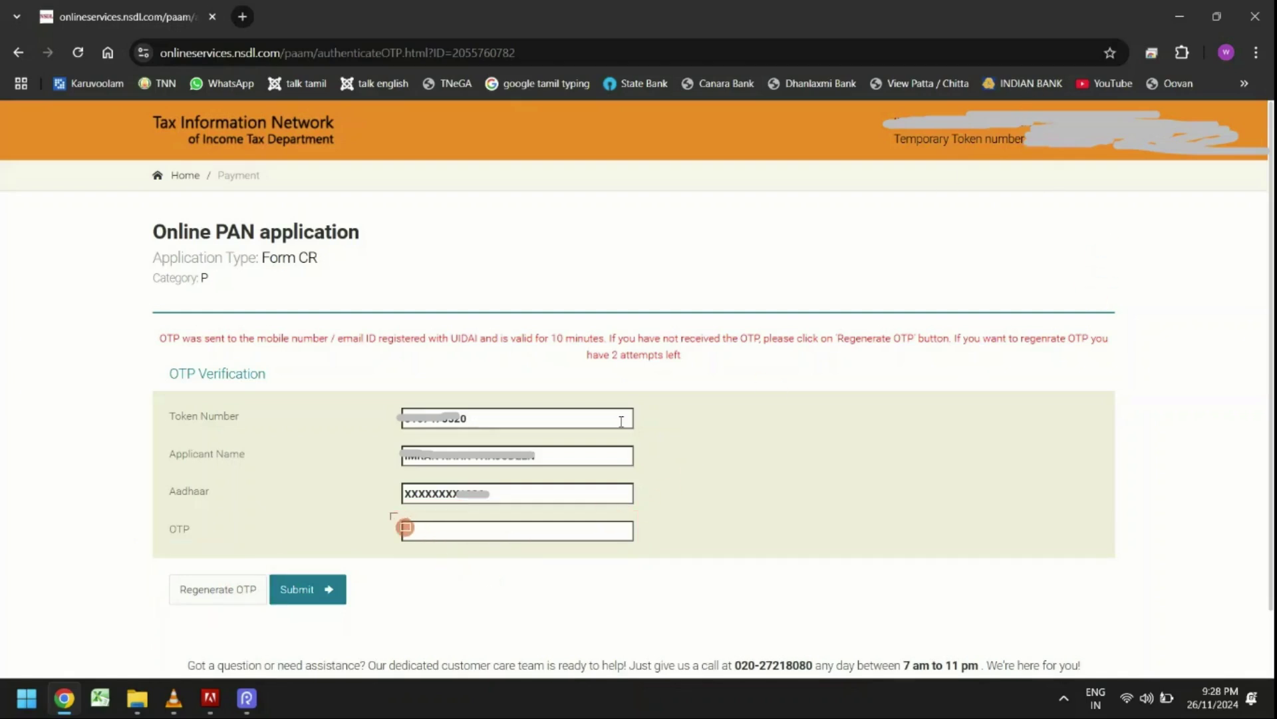
left_click_drag(388, 510, 525, 558)
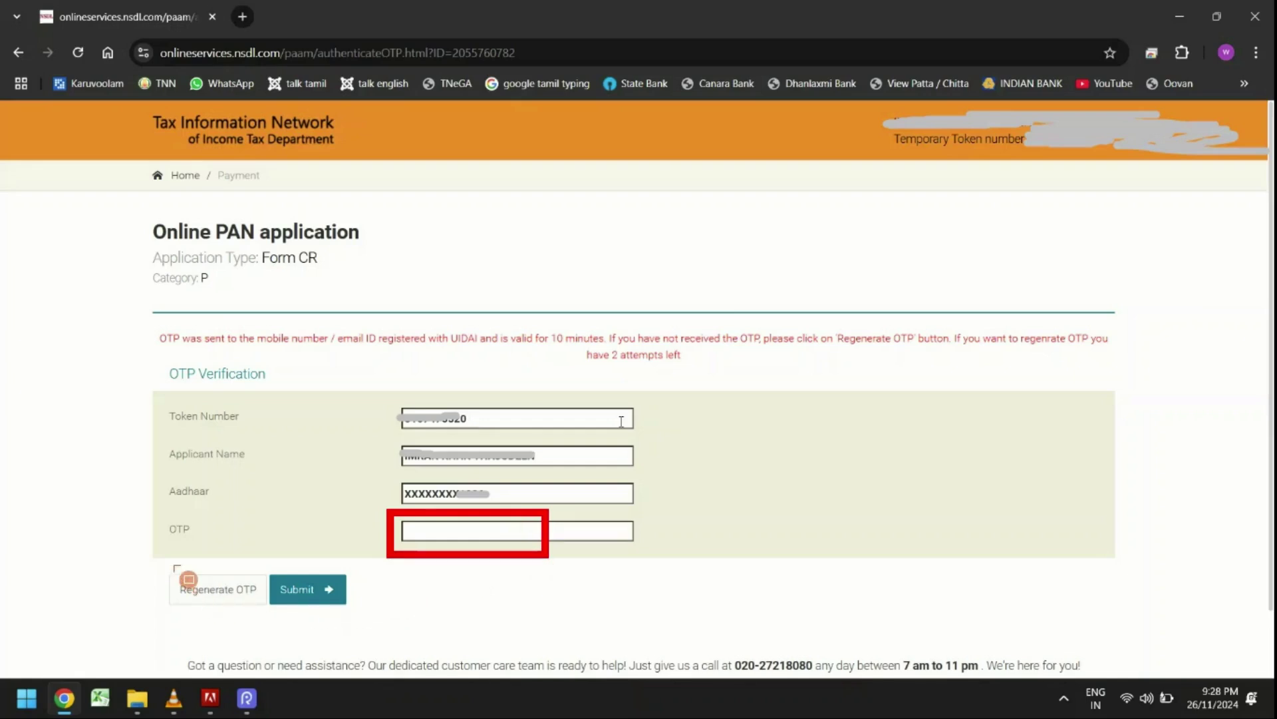
left_click_drag(265, 546, 329, 623)
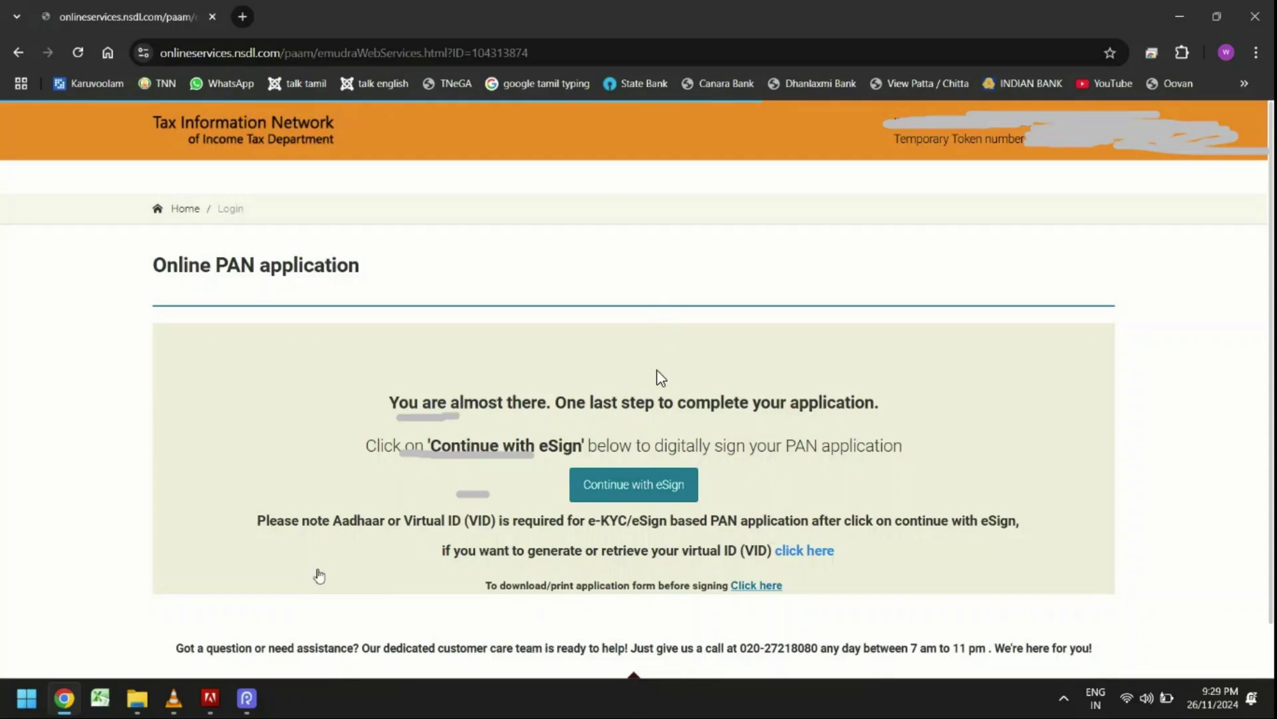
Accept the eSign authorization, enter the Aadhaar/VID number, and send an OTP to the registered mobile.
left_click_drag(546, 447, 716, 516)
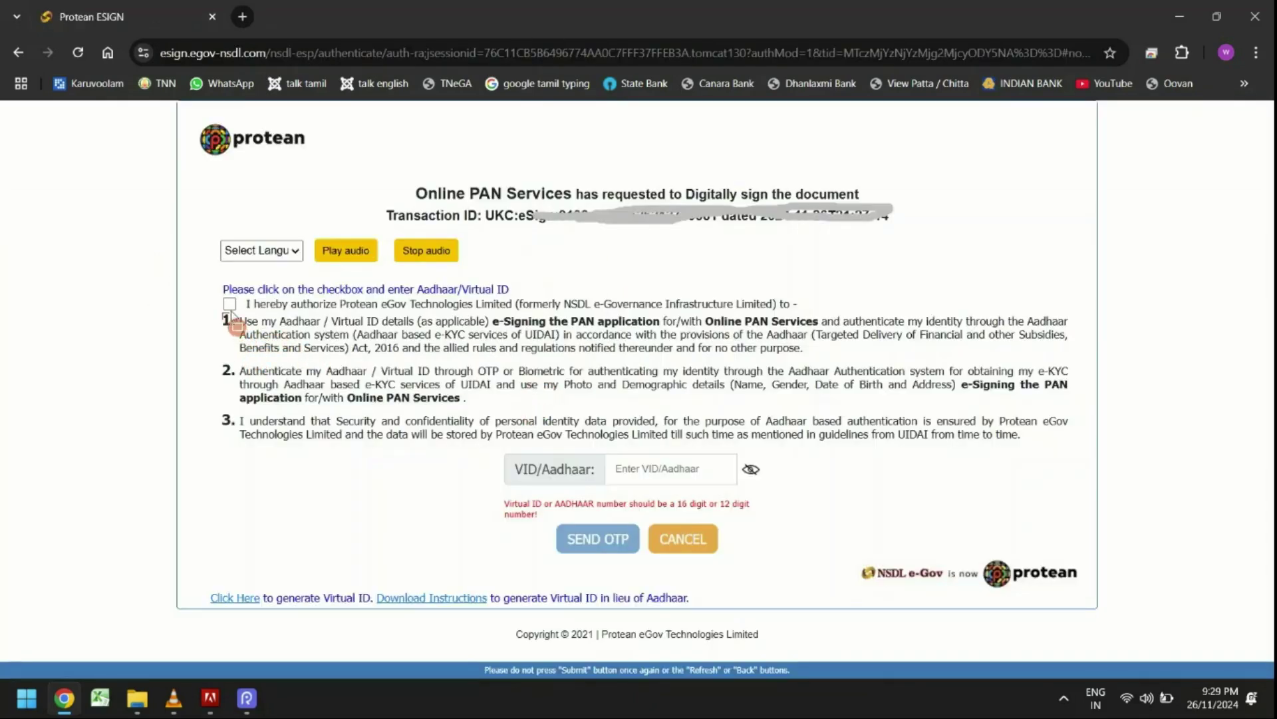
left_click_drag(209, 276, 284, 358)
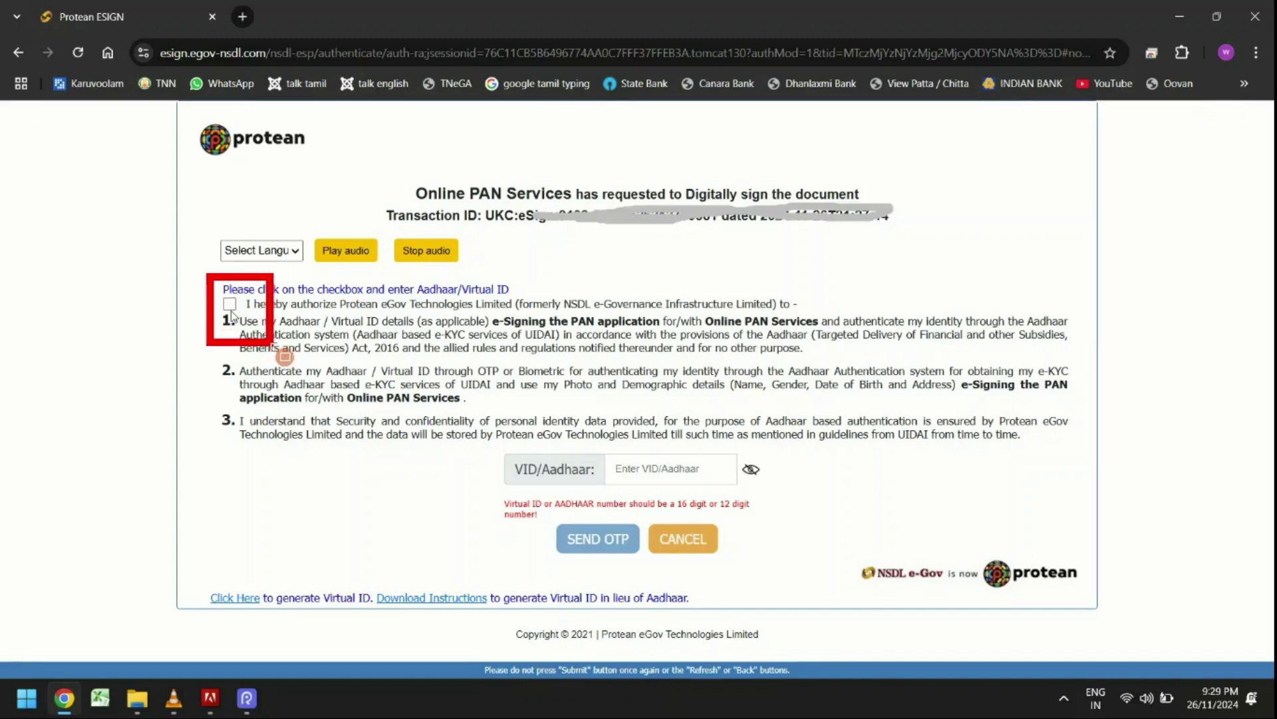
mouse_move(491, 433)
left_mouse_down()
mouse_move(531, 500)
mouse_move(703, 513)
left_mouse_up()
left_click_drag(778, 498, 792, 498)
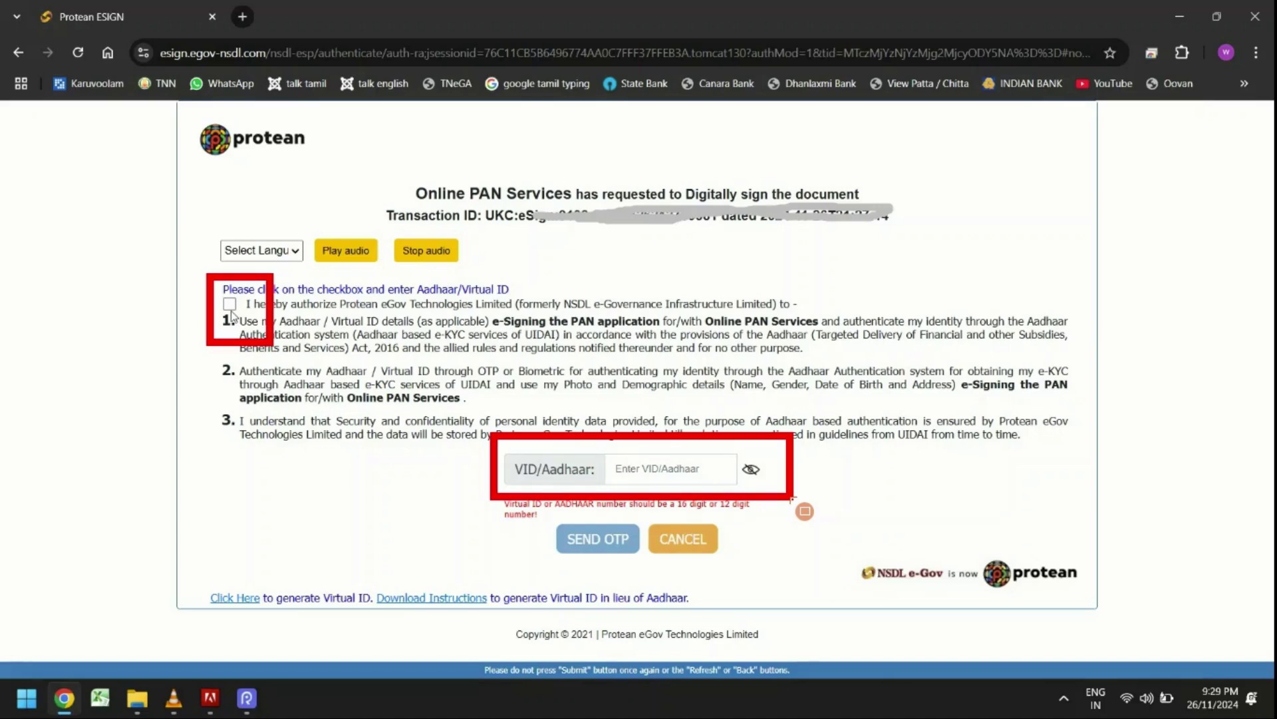
left_click_drag(548, 510, 640, 567)
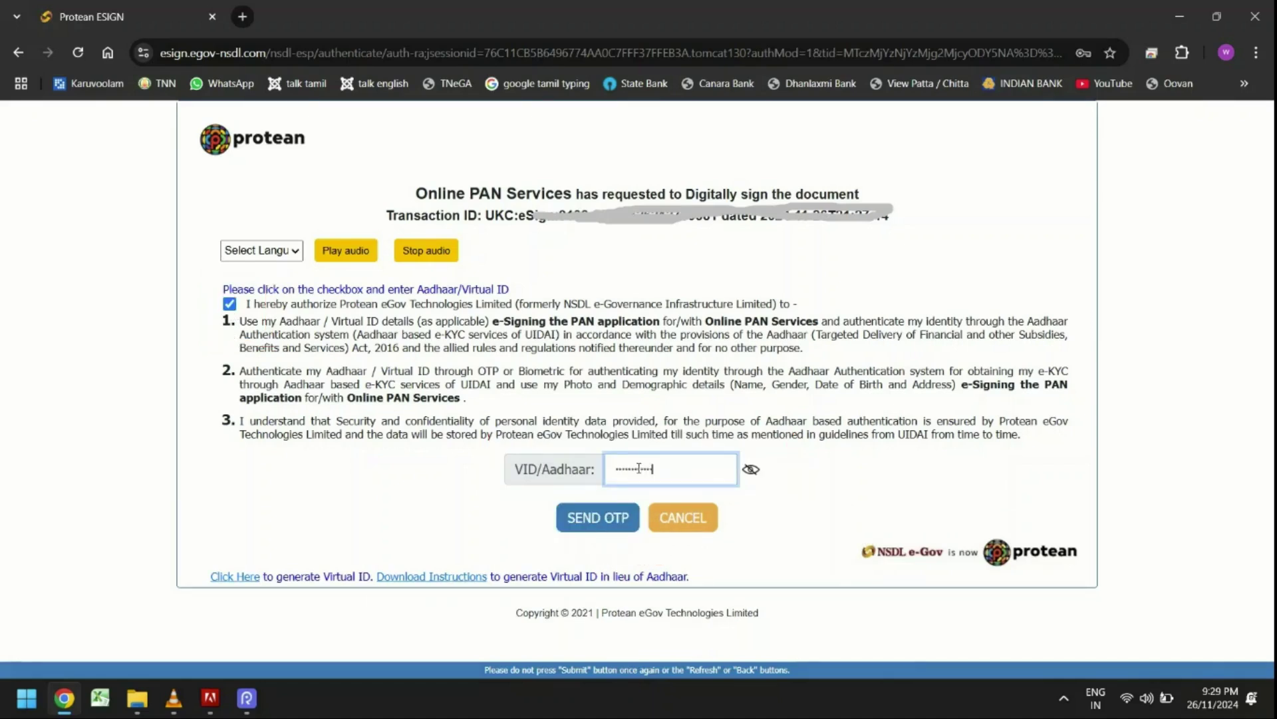
left_click(606, 513)
left_click(642, 463)
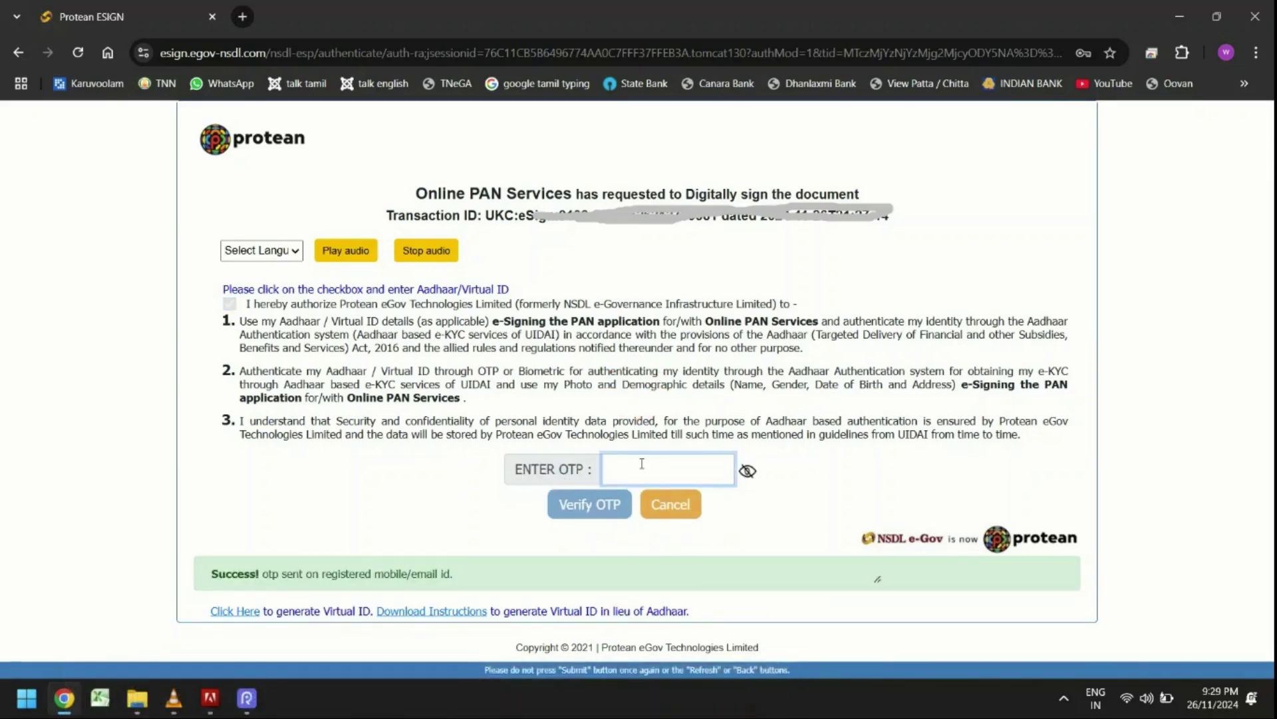
Enter the received eSign OTP and verify it to sign the PAN application.
left_click(583, 486)
type("••••••")
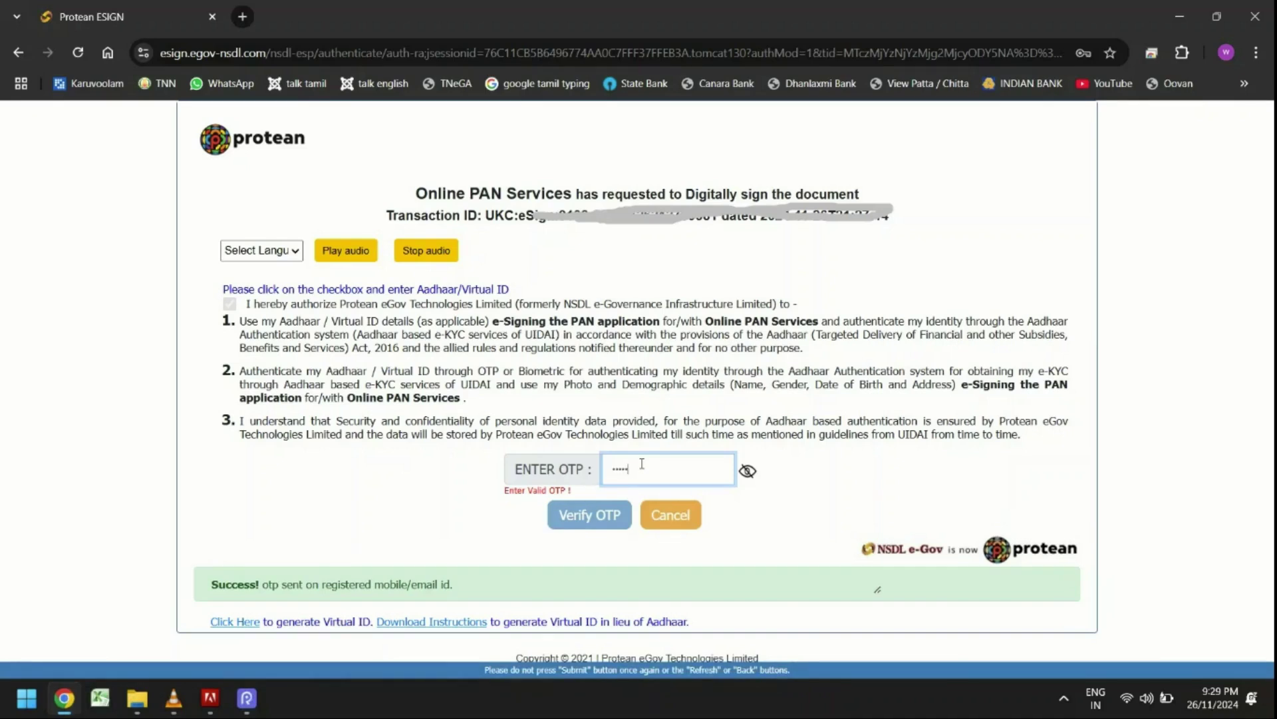
left_click(605, 506)
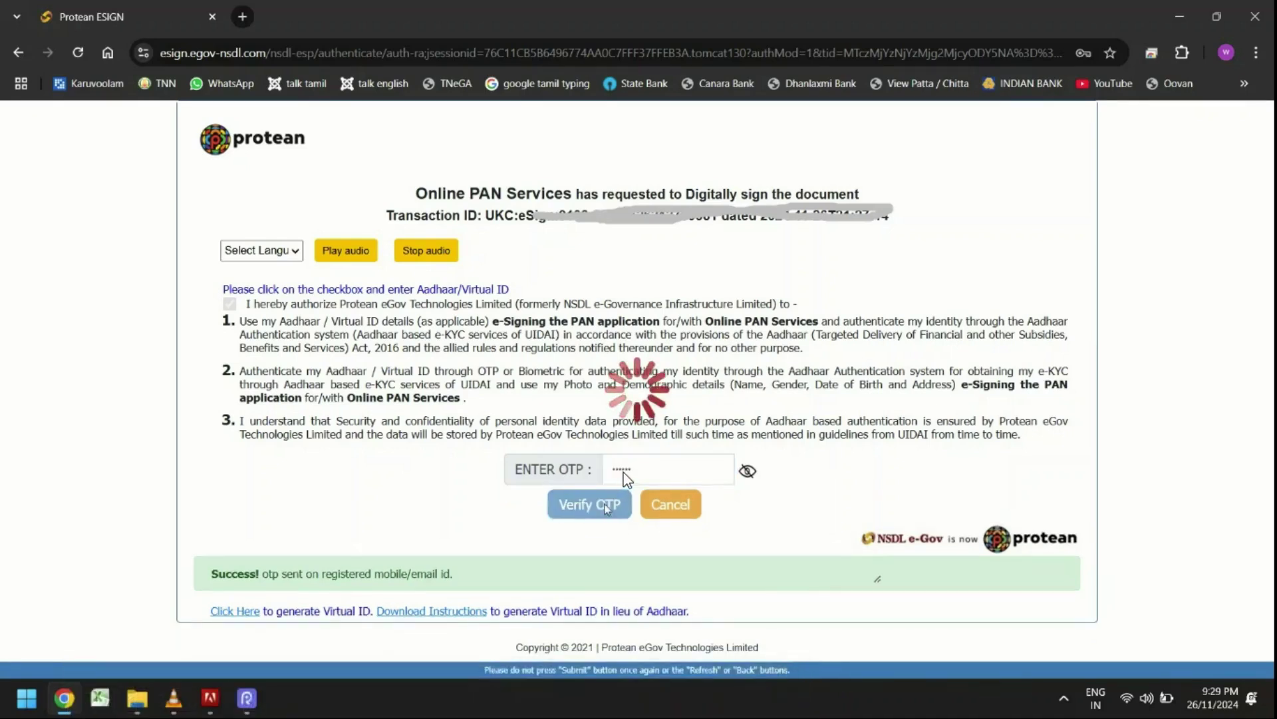
left_click(642, 464)
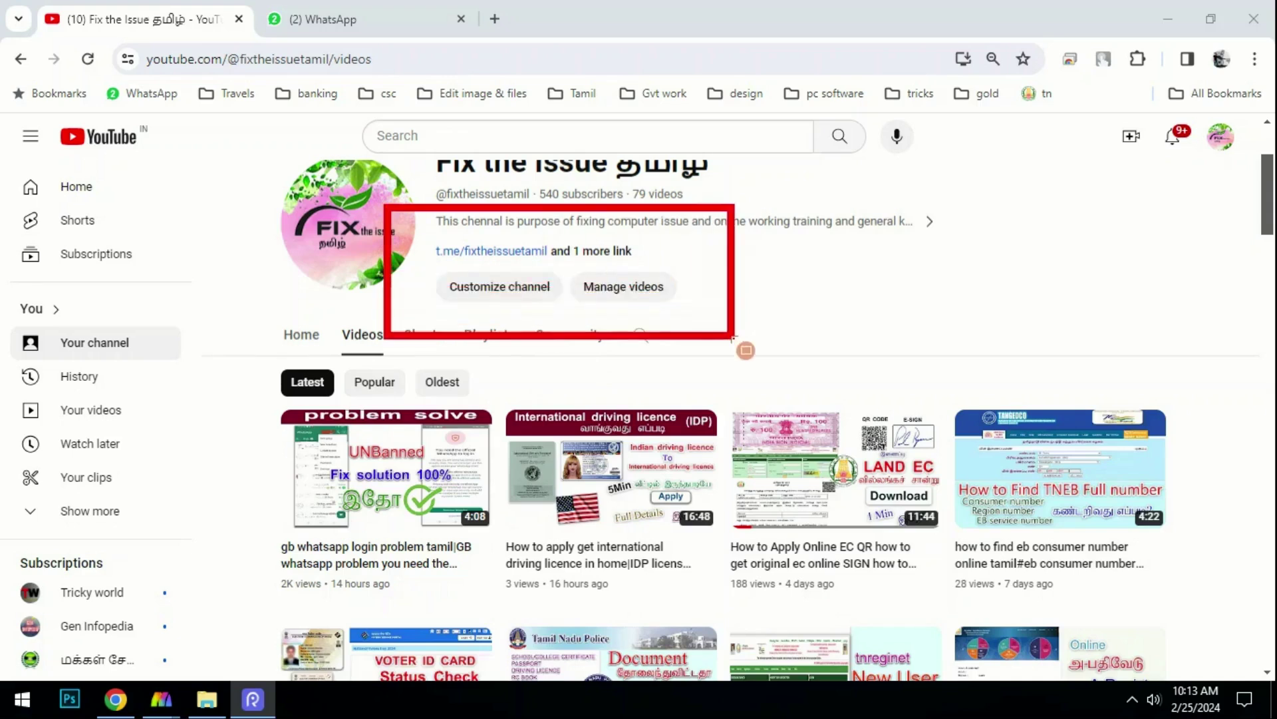
left_click(598, 254)
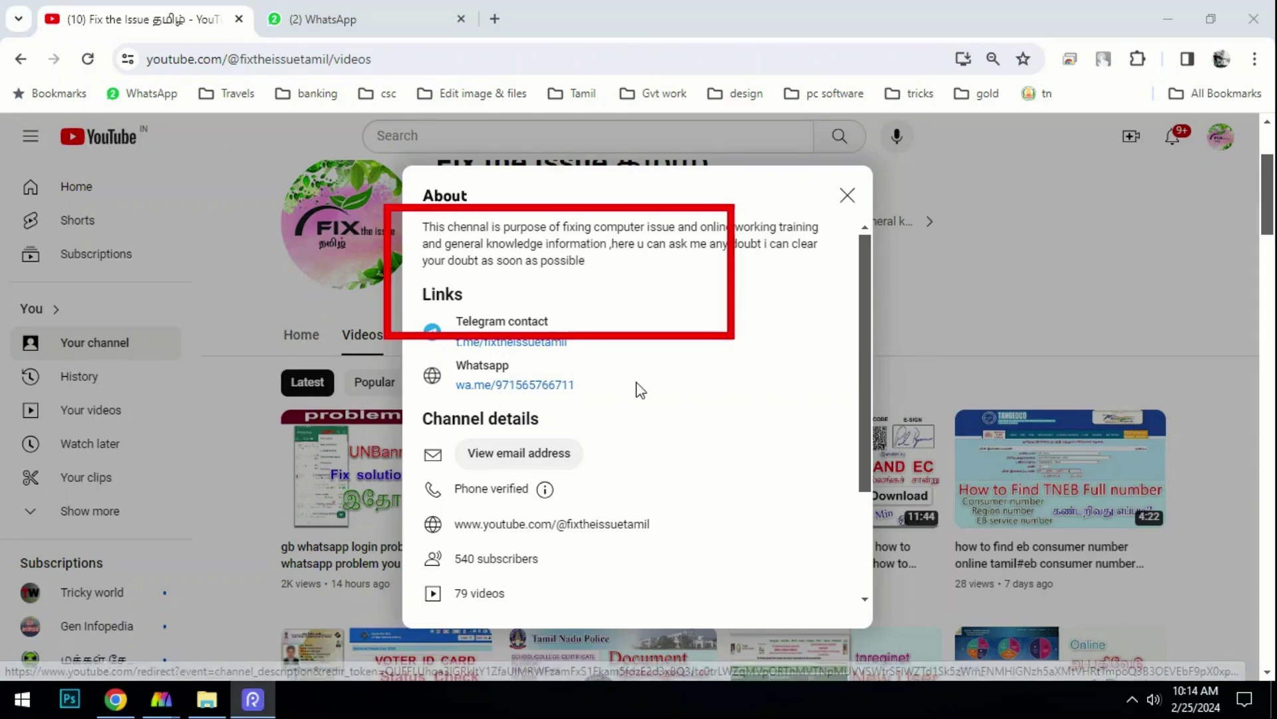
scroll(616, 406, "down", 2)
scroll(615, 406, "up", 2)
scroll(612, 408, "down", 2)
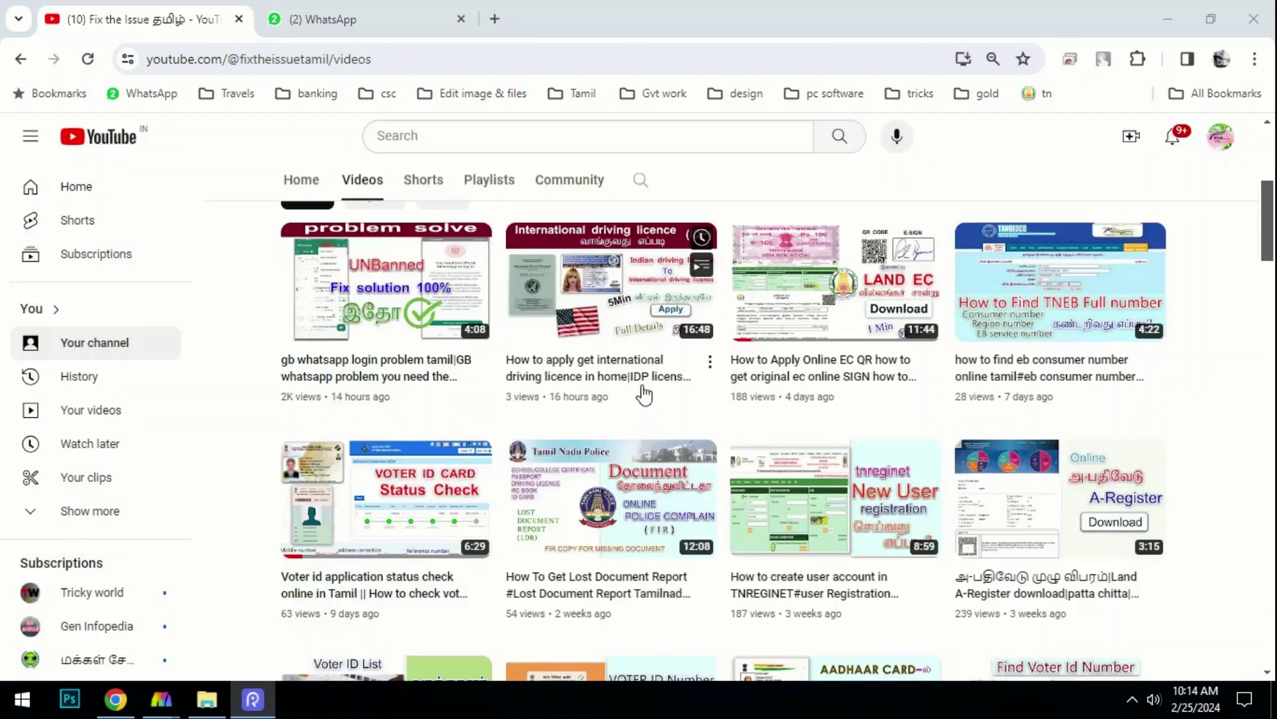
scroll(644, 395, "down", 8)
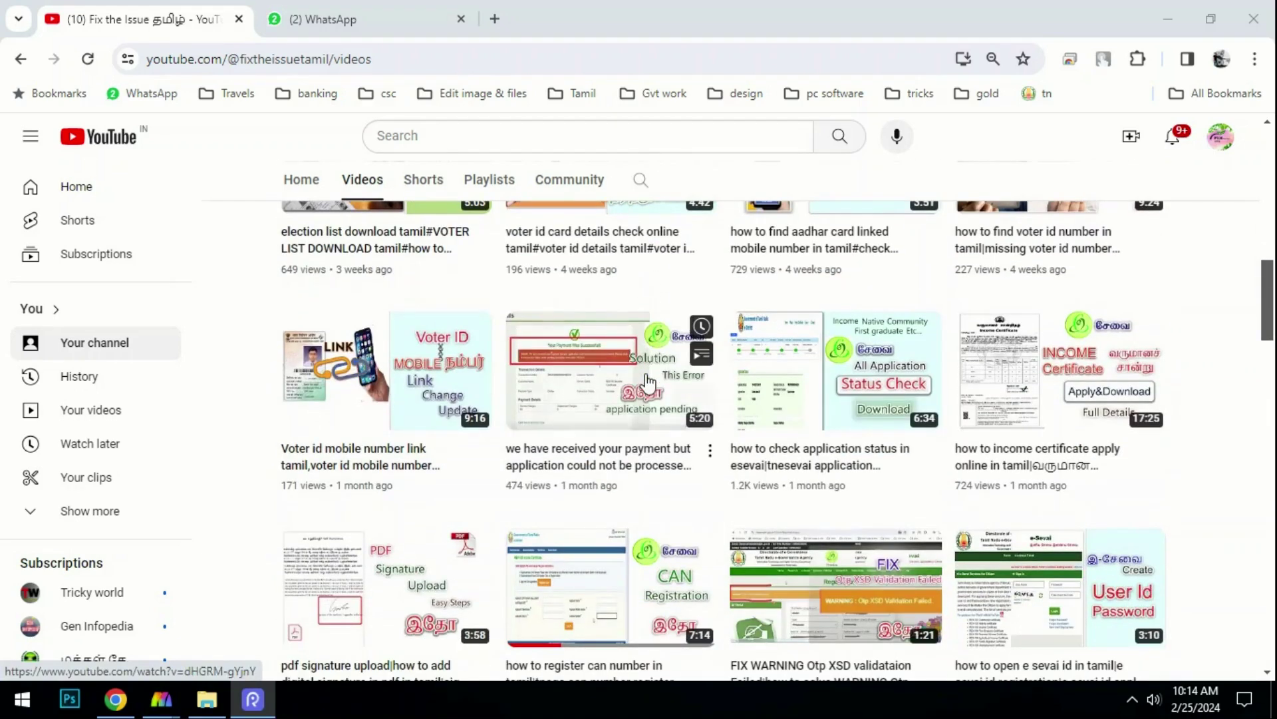
scroll(649, 376, "down", 3)
scroll(649, 382, "down", 4)
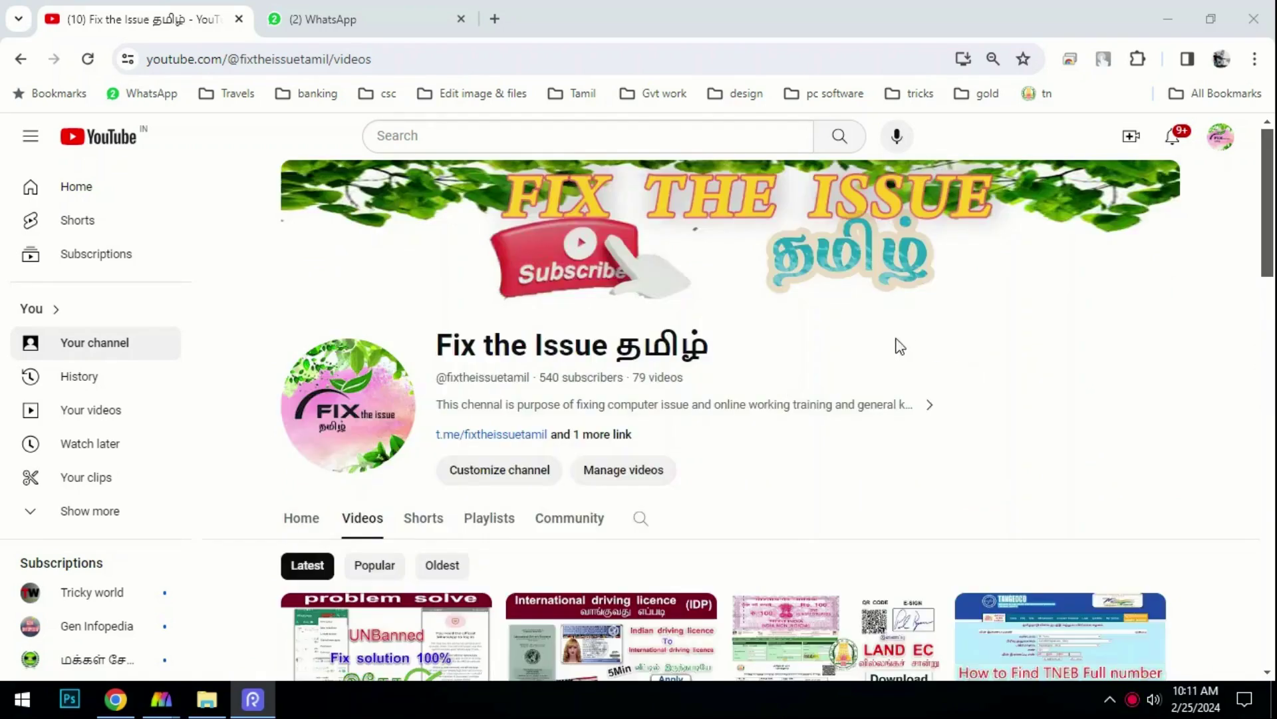
scroll(885, 342, "down", 6)
scroll(885, 343, "down", 1)
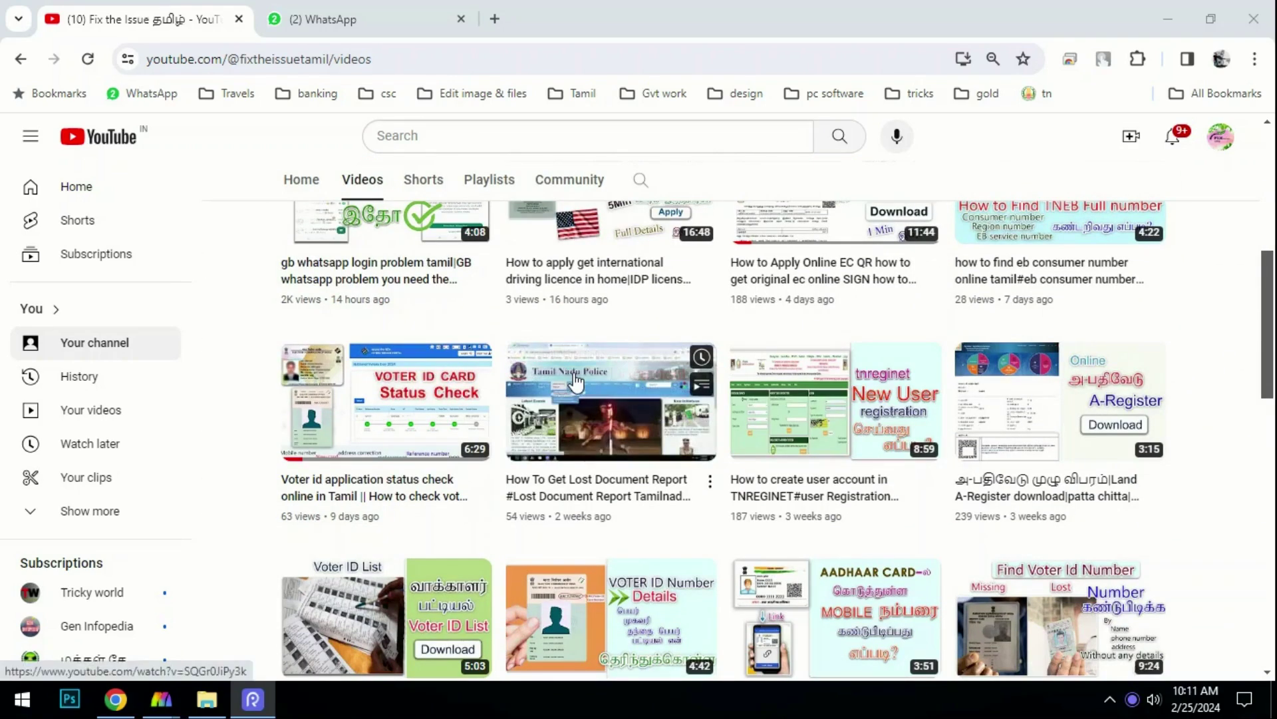
scroll(576, 397, "down", 3)
scroll(574, 376, "down", 1)
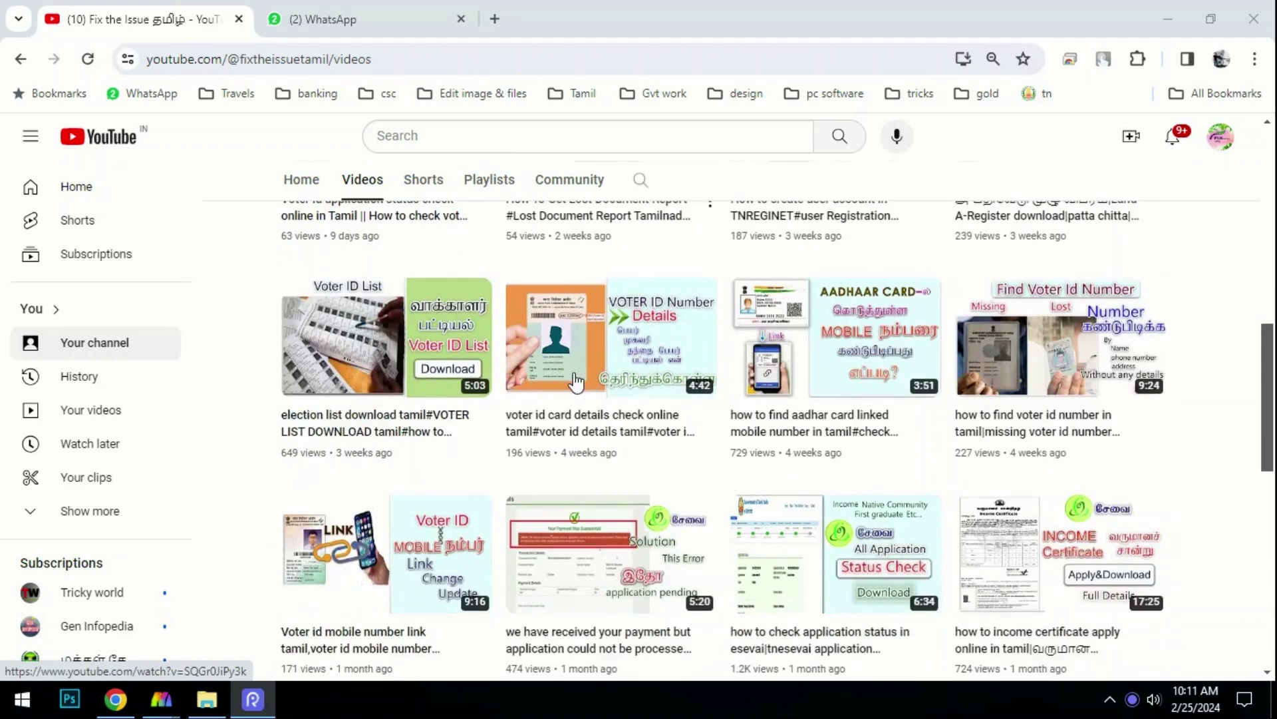
scroll(665, 537, "down", 3)
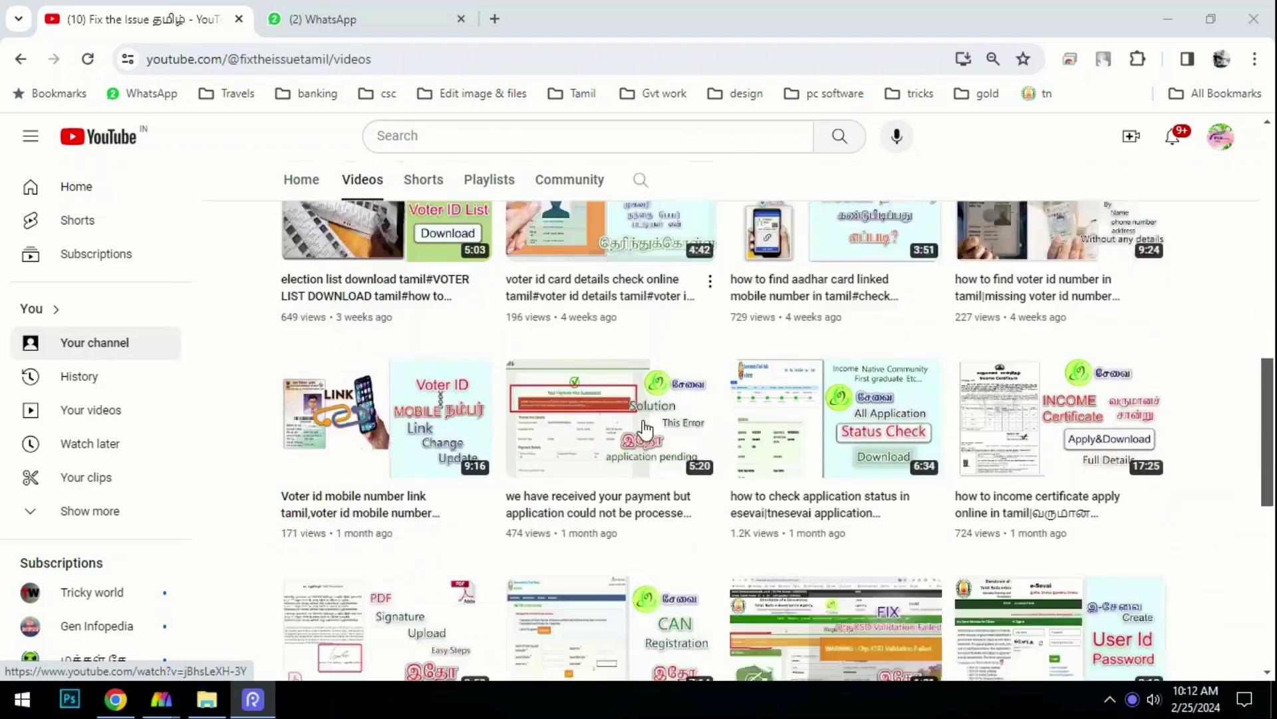
scroll(641, 427, "down", 4)
scroll(618, 473, "down", 1)
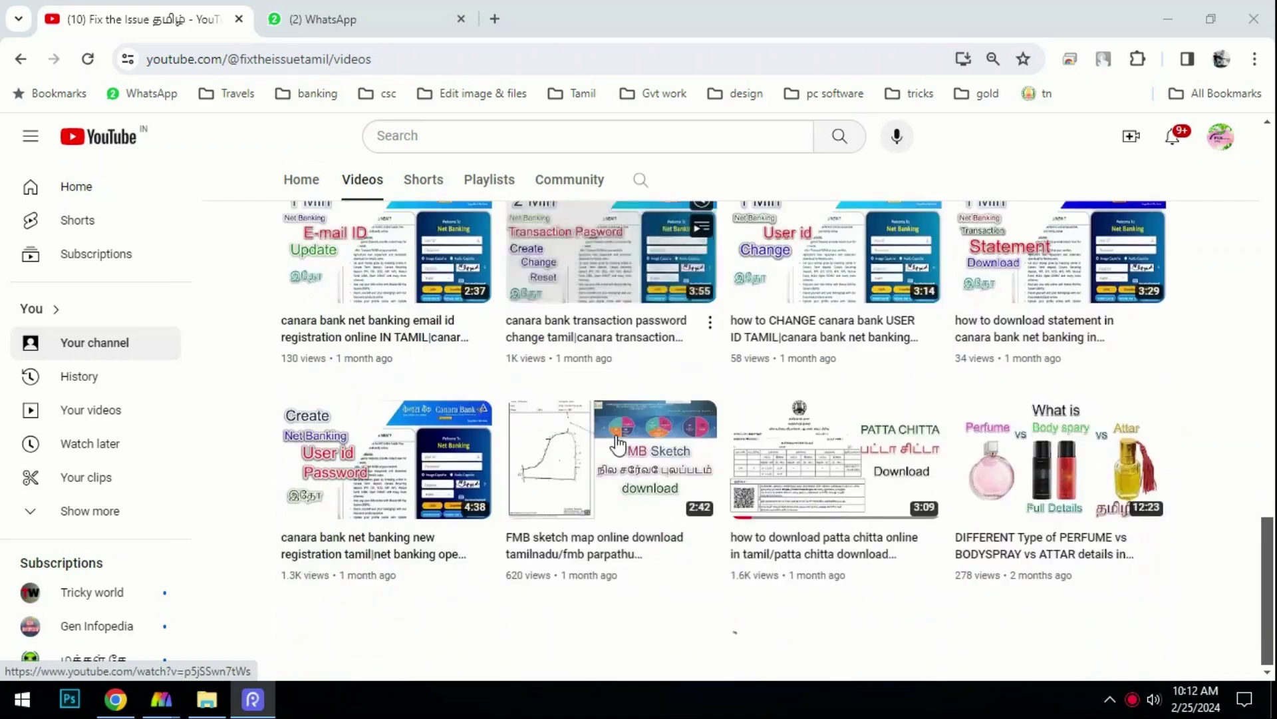
scroll(634, 450, "down", 5)
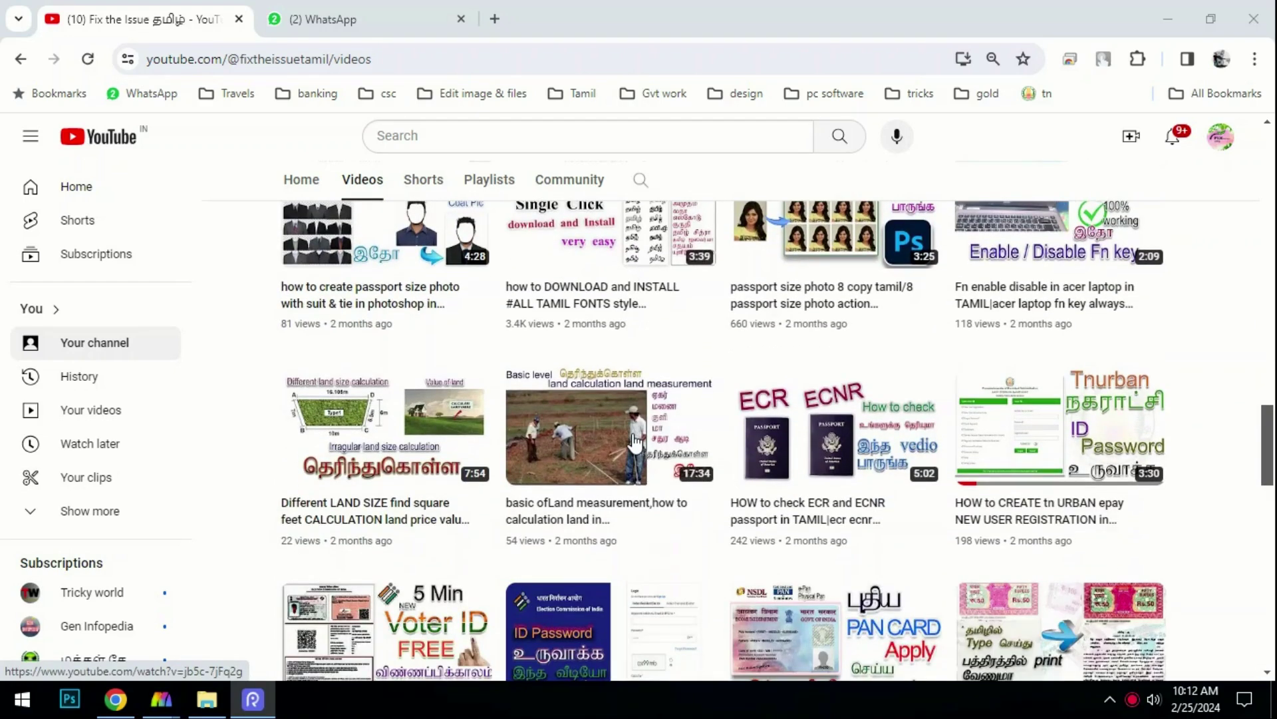
scroll(634, 442, "down", 2)
mouse_move(239, 333)
left_mouse_down()
mouse_move(377, 495)
mouse_move(476, 568)
left_mouse_up()
mouse_move(706, 343)
left_mouse_down()
mouse_move(873, 461)
mouse_move(931, 534)
left_mouse_up()
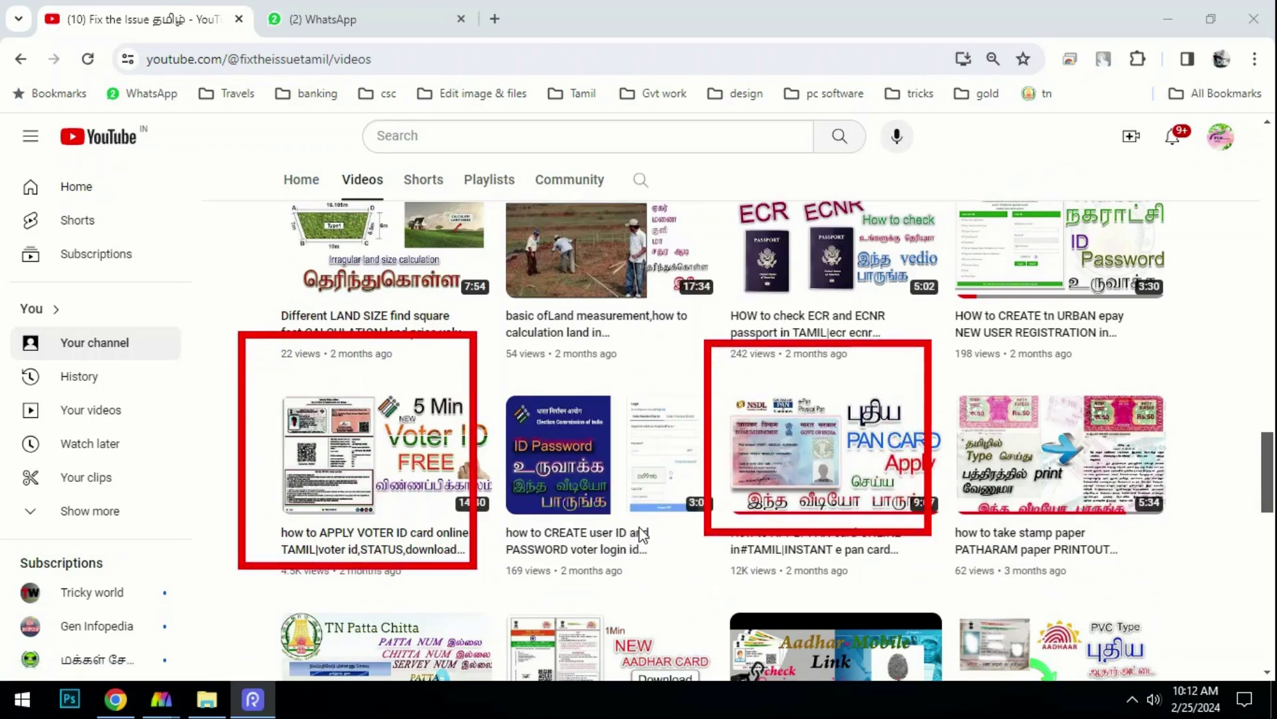
scroll(661, 550, "up", 4)
mouse_move(524, 341)
left_mouse_down()
mouse_move(597, 417)
mouse_move(689, 470)
left_mouse_up()
scroll(640, 532, "up", 5)
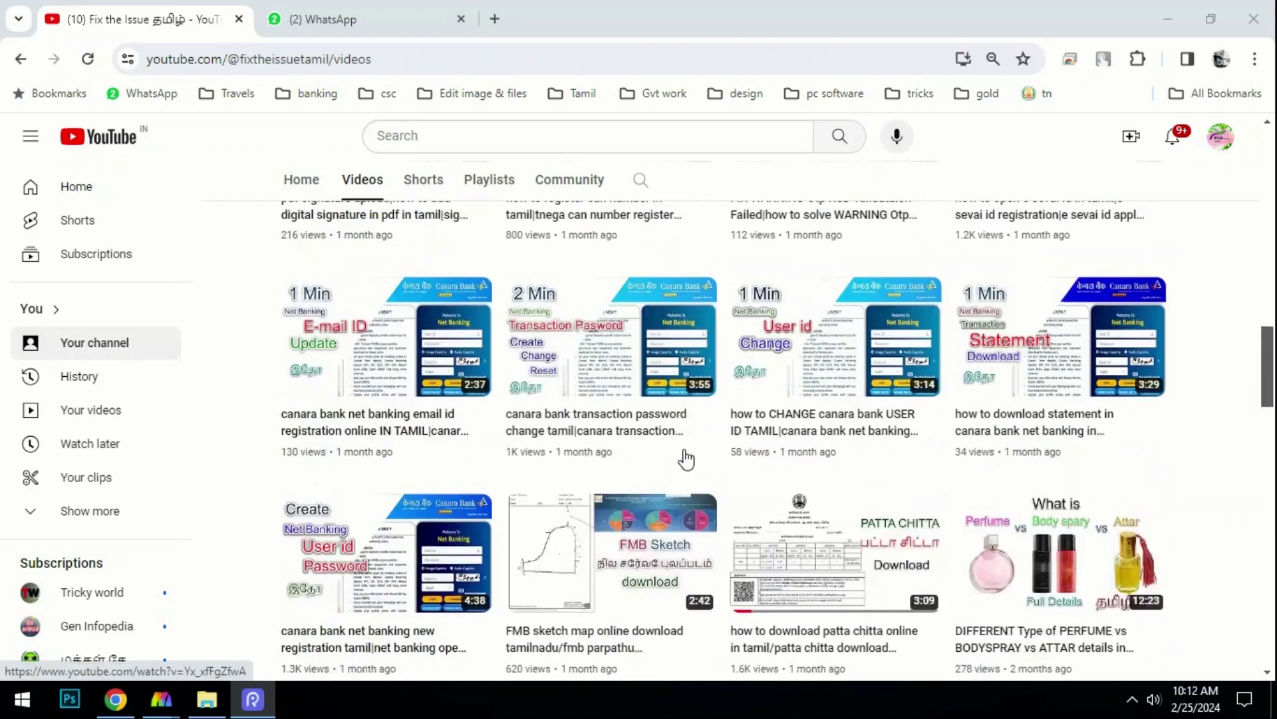
scroll(684, 457, "up", 5)
scroll(745, 346, "up", 6)
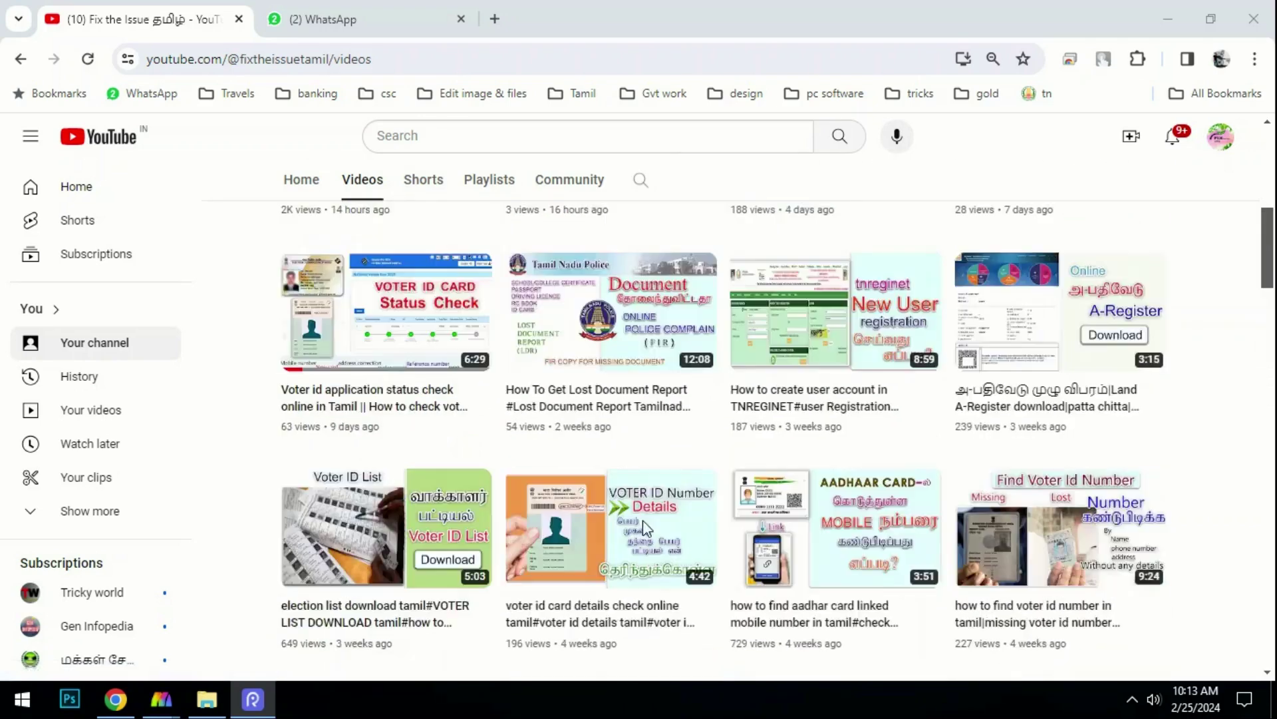
scroll(746, 348, "down", 2)
scroll(745, 346, "down", 15)
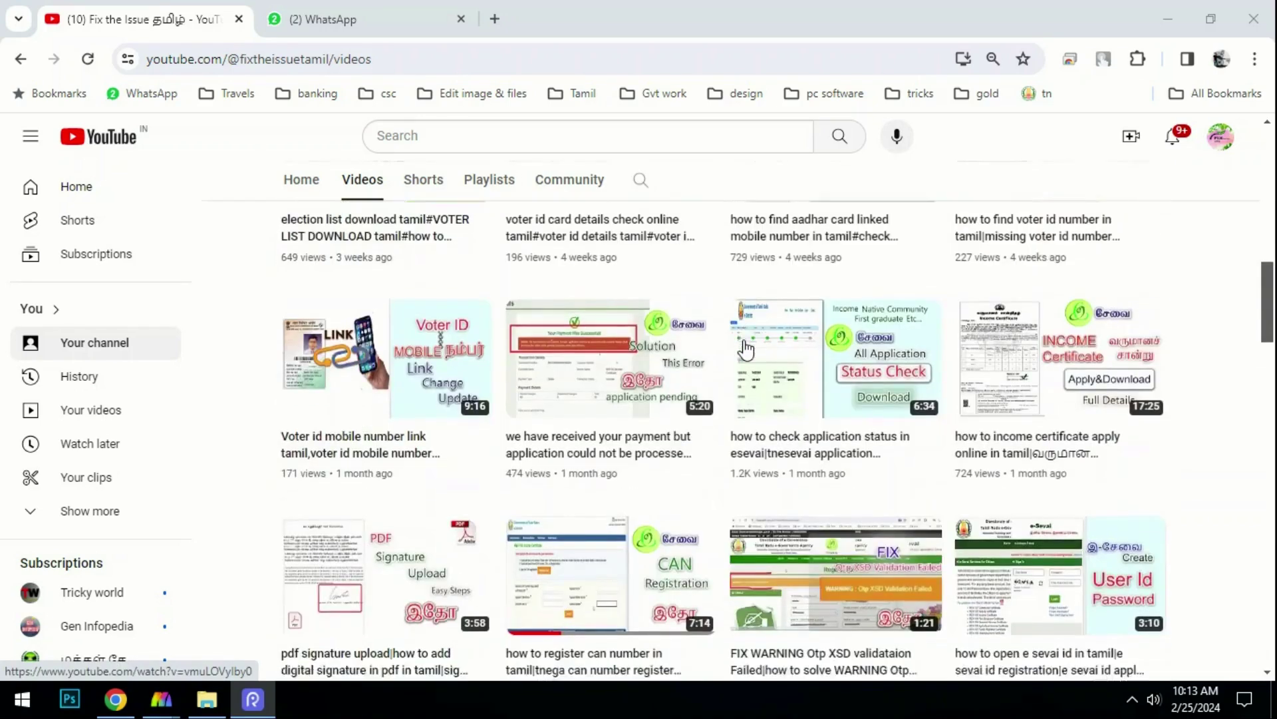
scroll(746, 347, "down", 5)
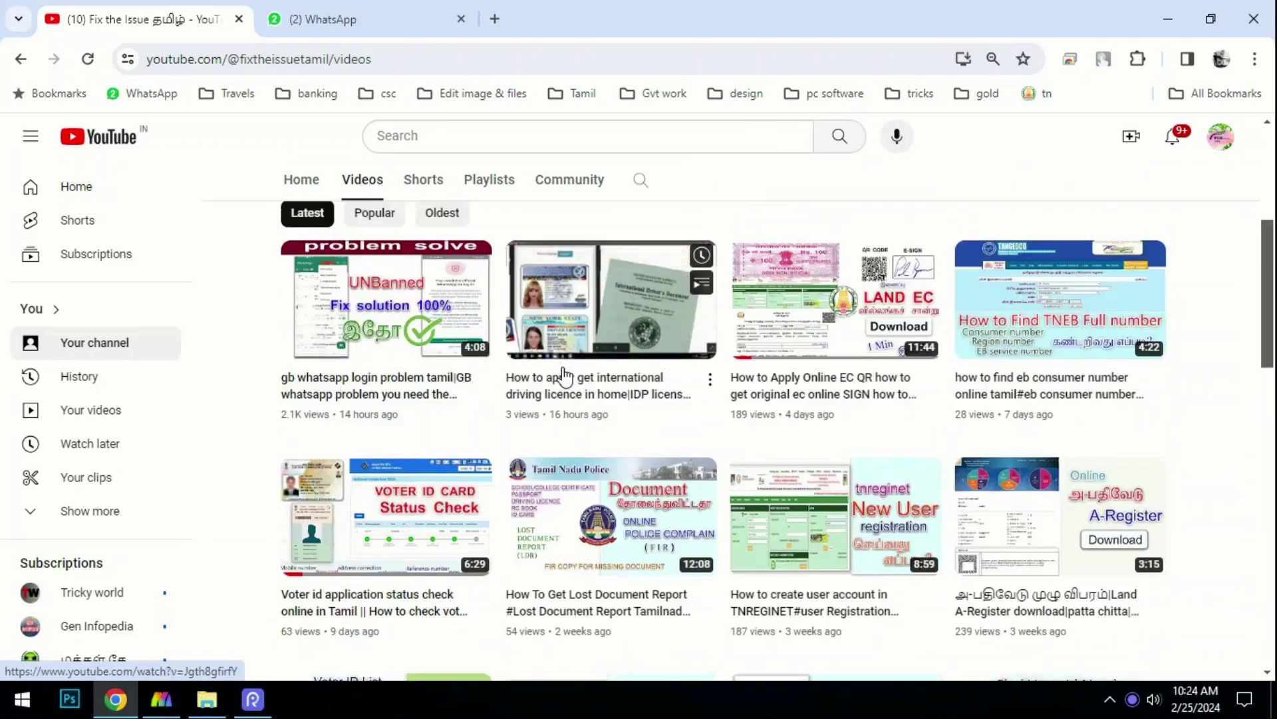
scroll(565, 371, "up", 1)
left_click(493, 245)
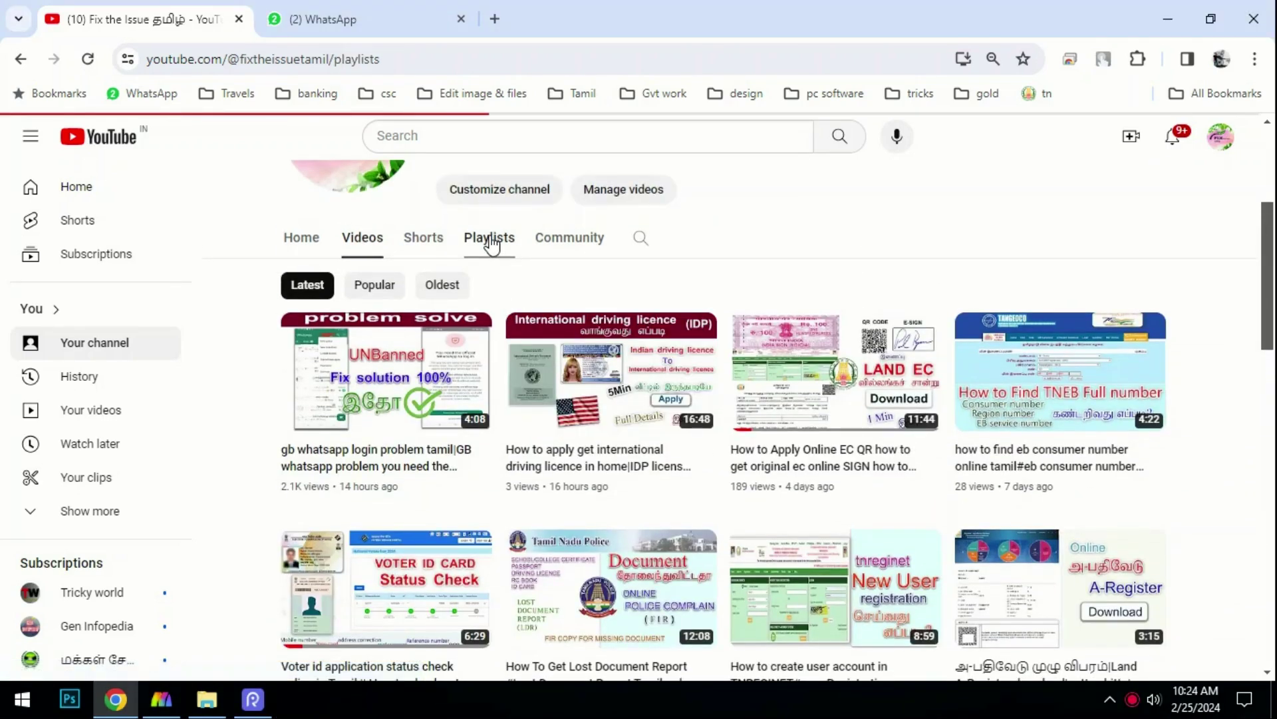
scroll(573, 357, "down", 8)
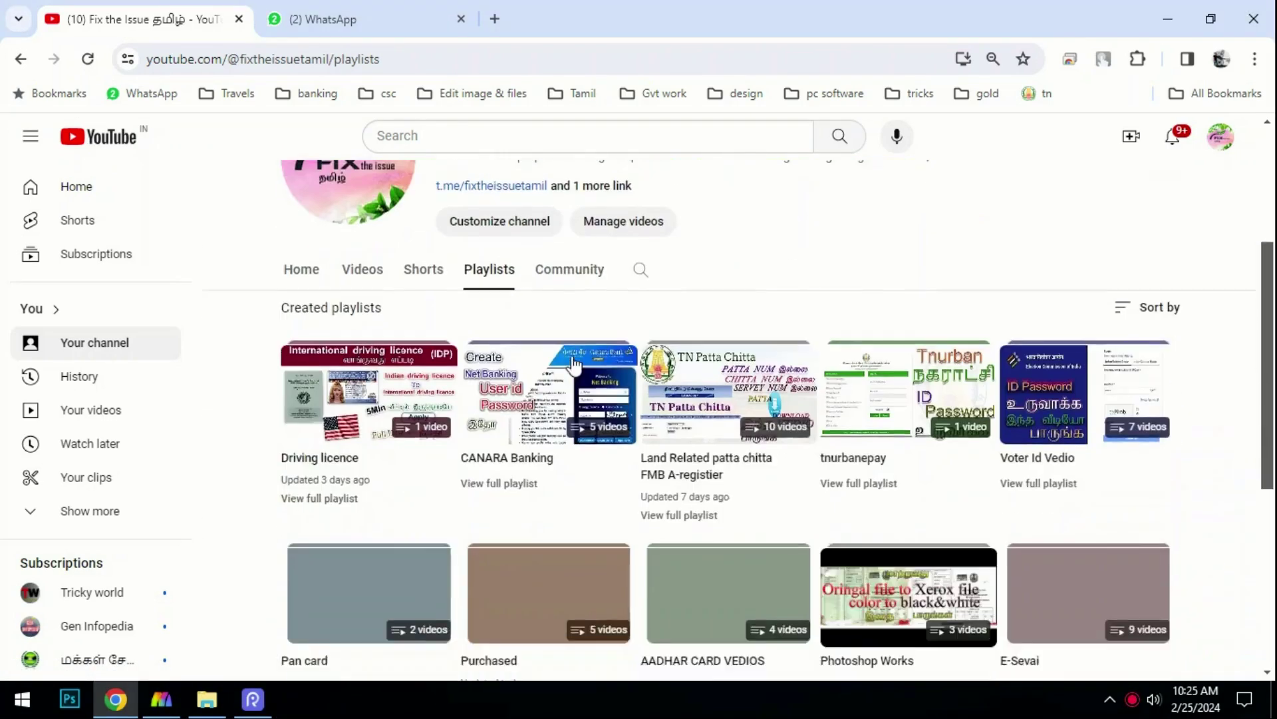
scroll(712, 405, "down", 2)
scroll(556, 443, "up", 4)
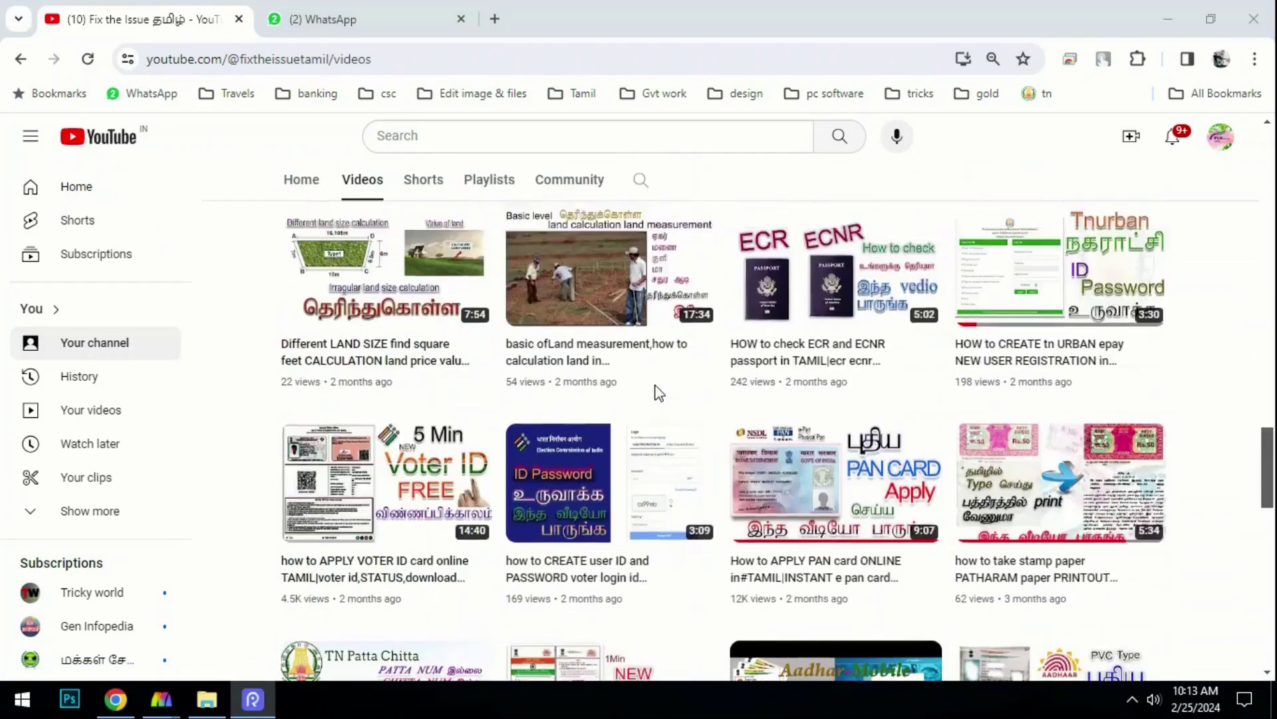
scroll(656, 399, "down", 5)
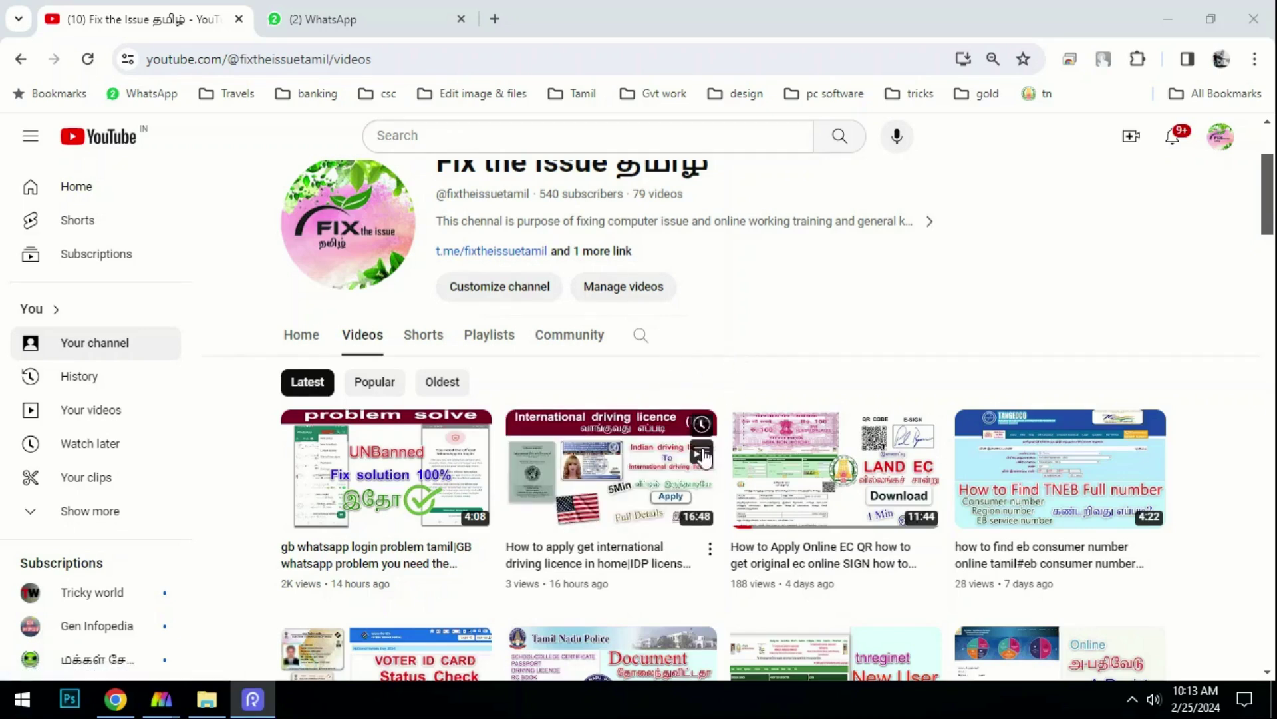
scroll(664, 345, "down", 5)
scroll(663, 346, "down", 10)
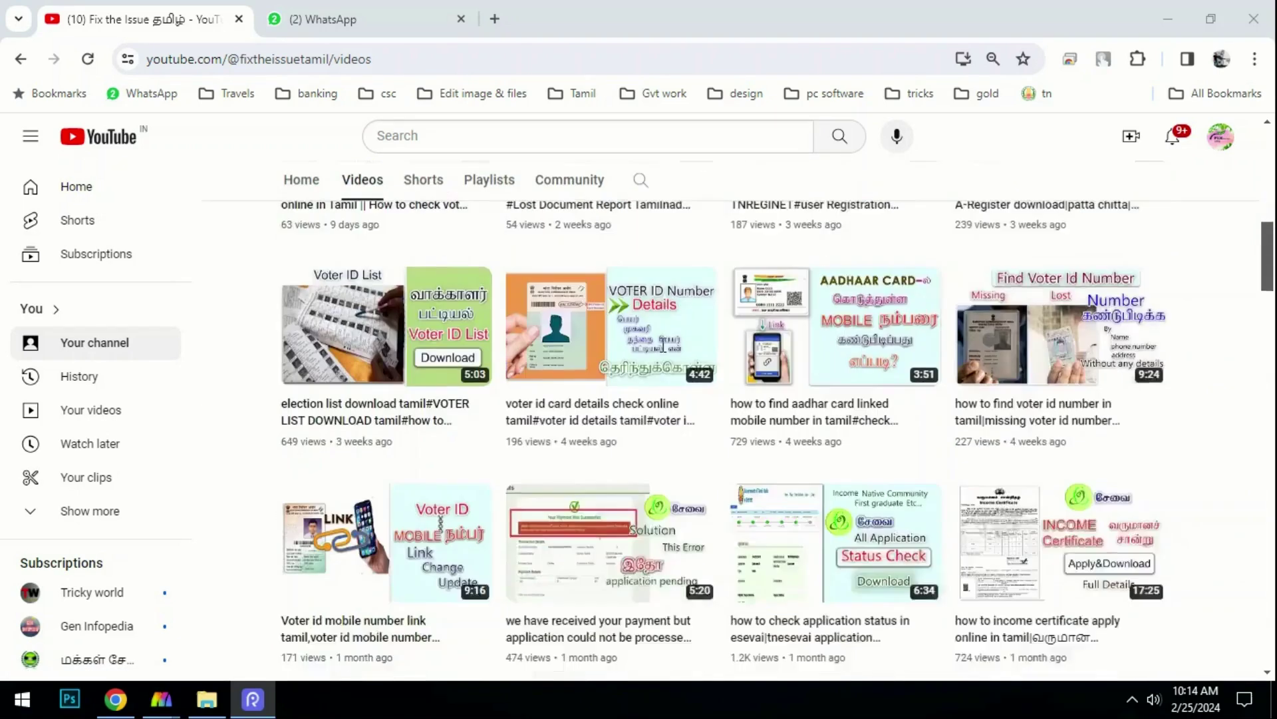
scroll(663, 345, "down", 10)
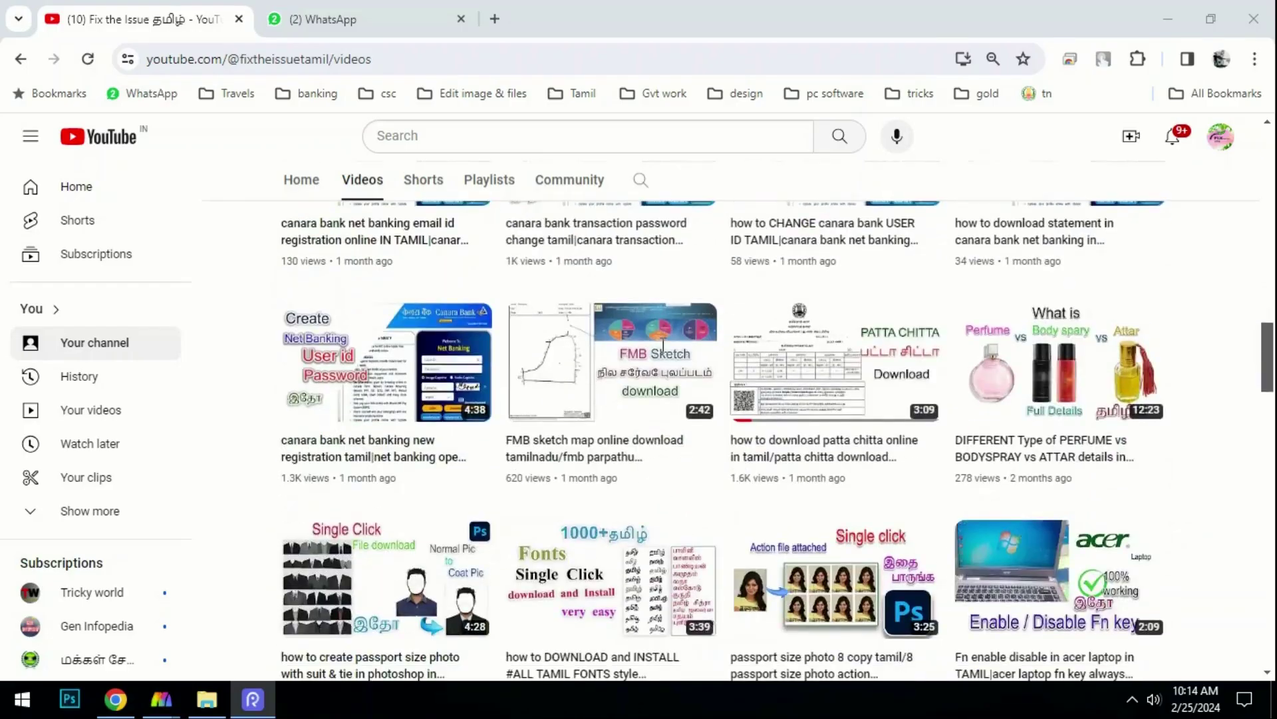
scroll(664, 345, "up", 13)
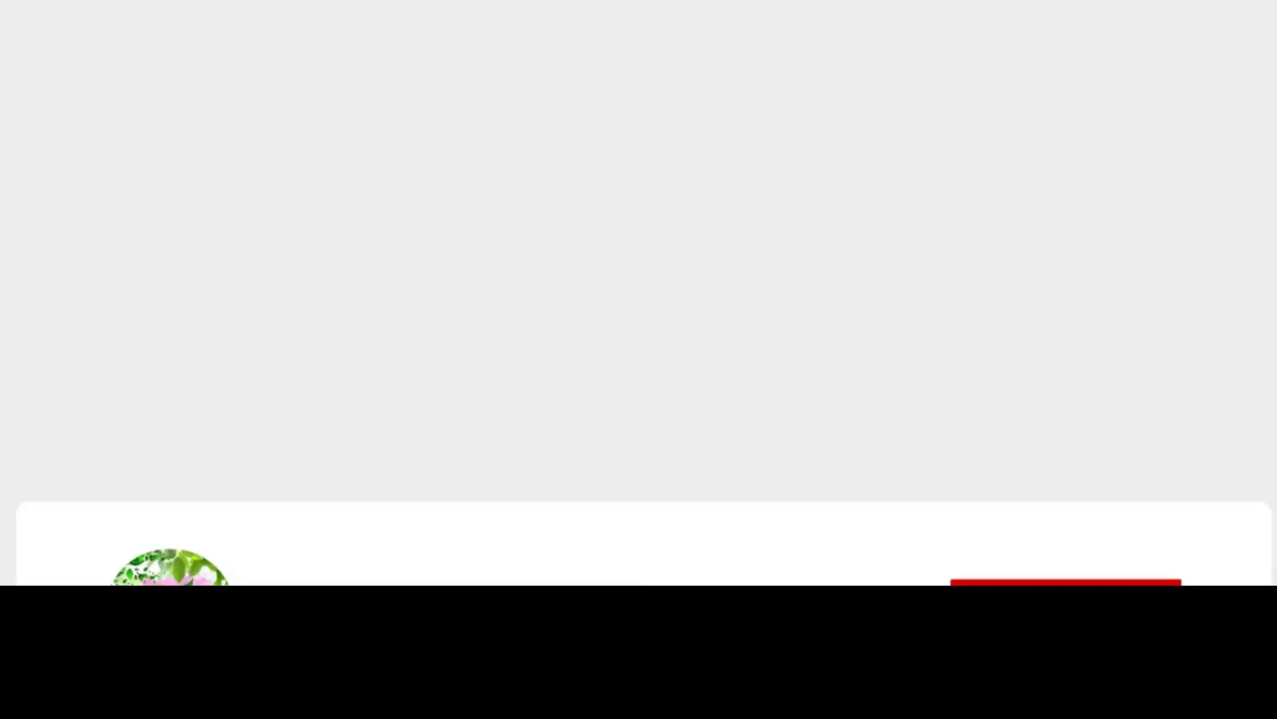